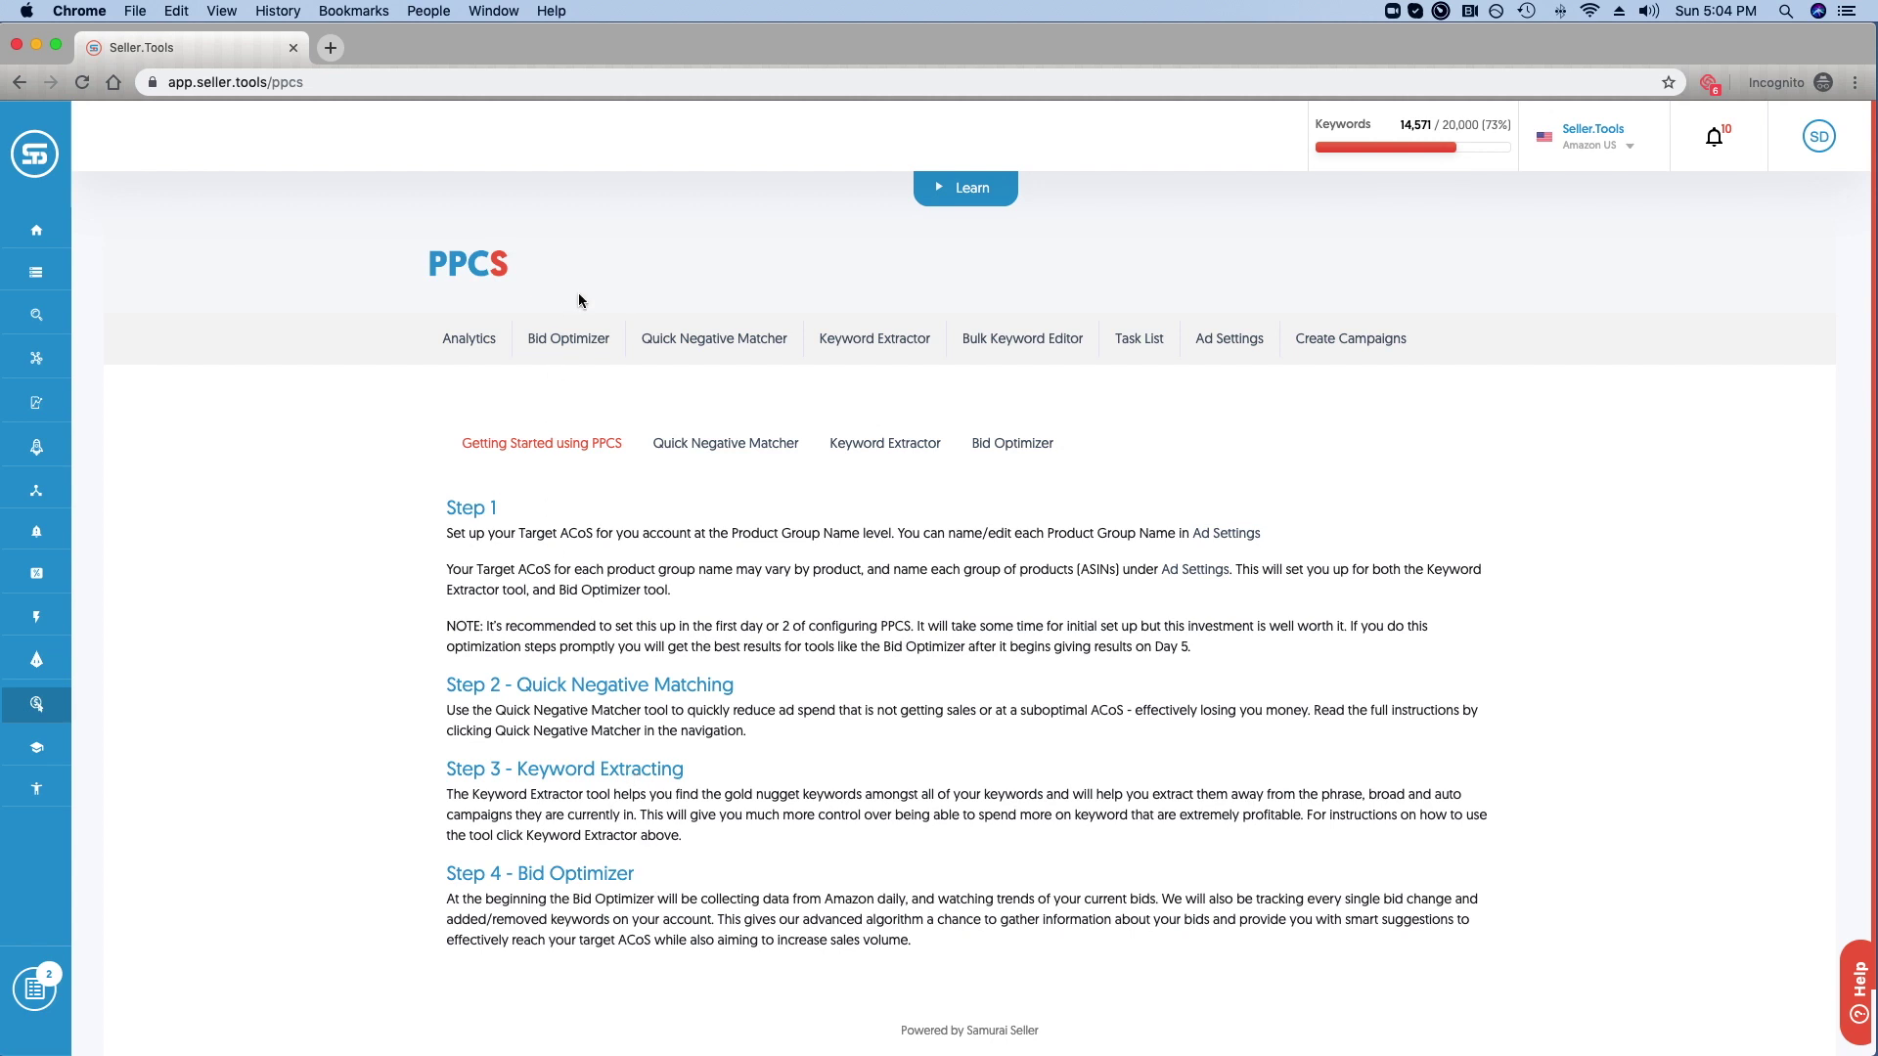
Step: Open the details page of the keyword "man wallet leather" from the Bid Optimizer suggestions
click(577, 345)
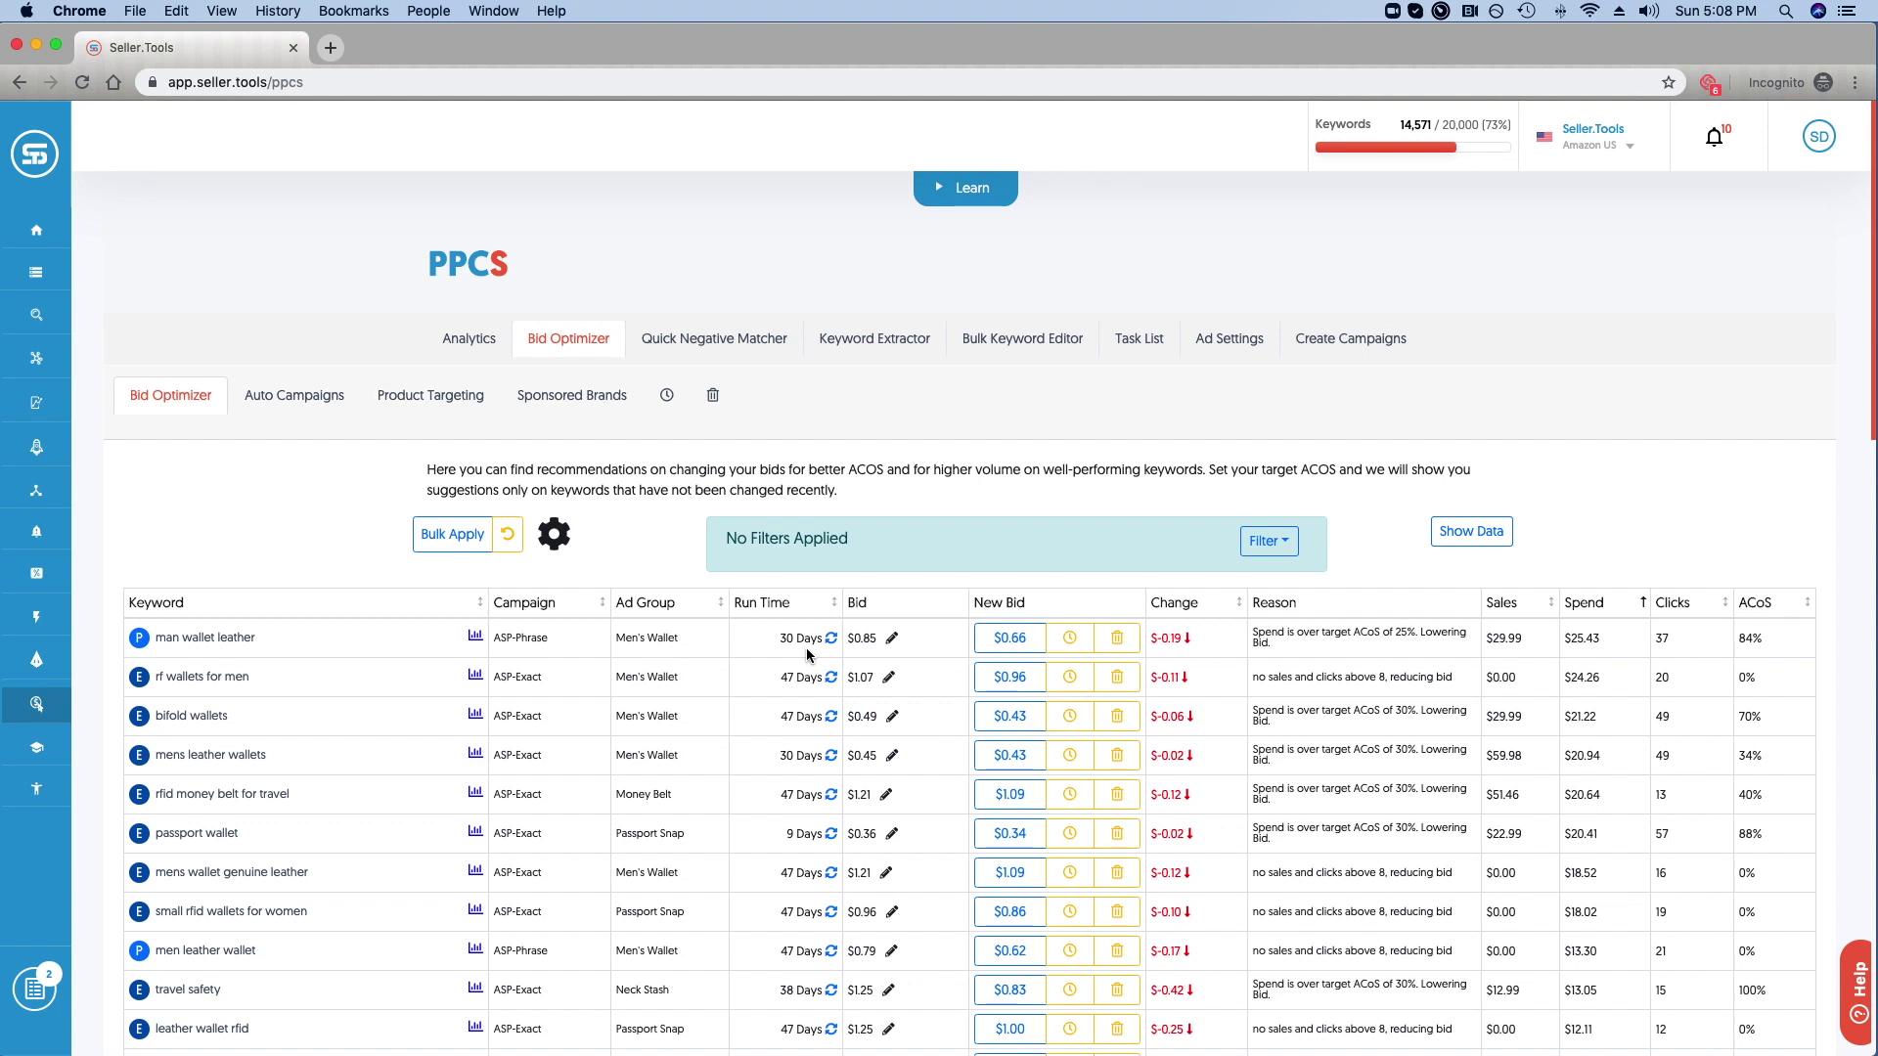
click(237, 645)
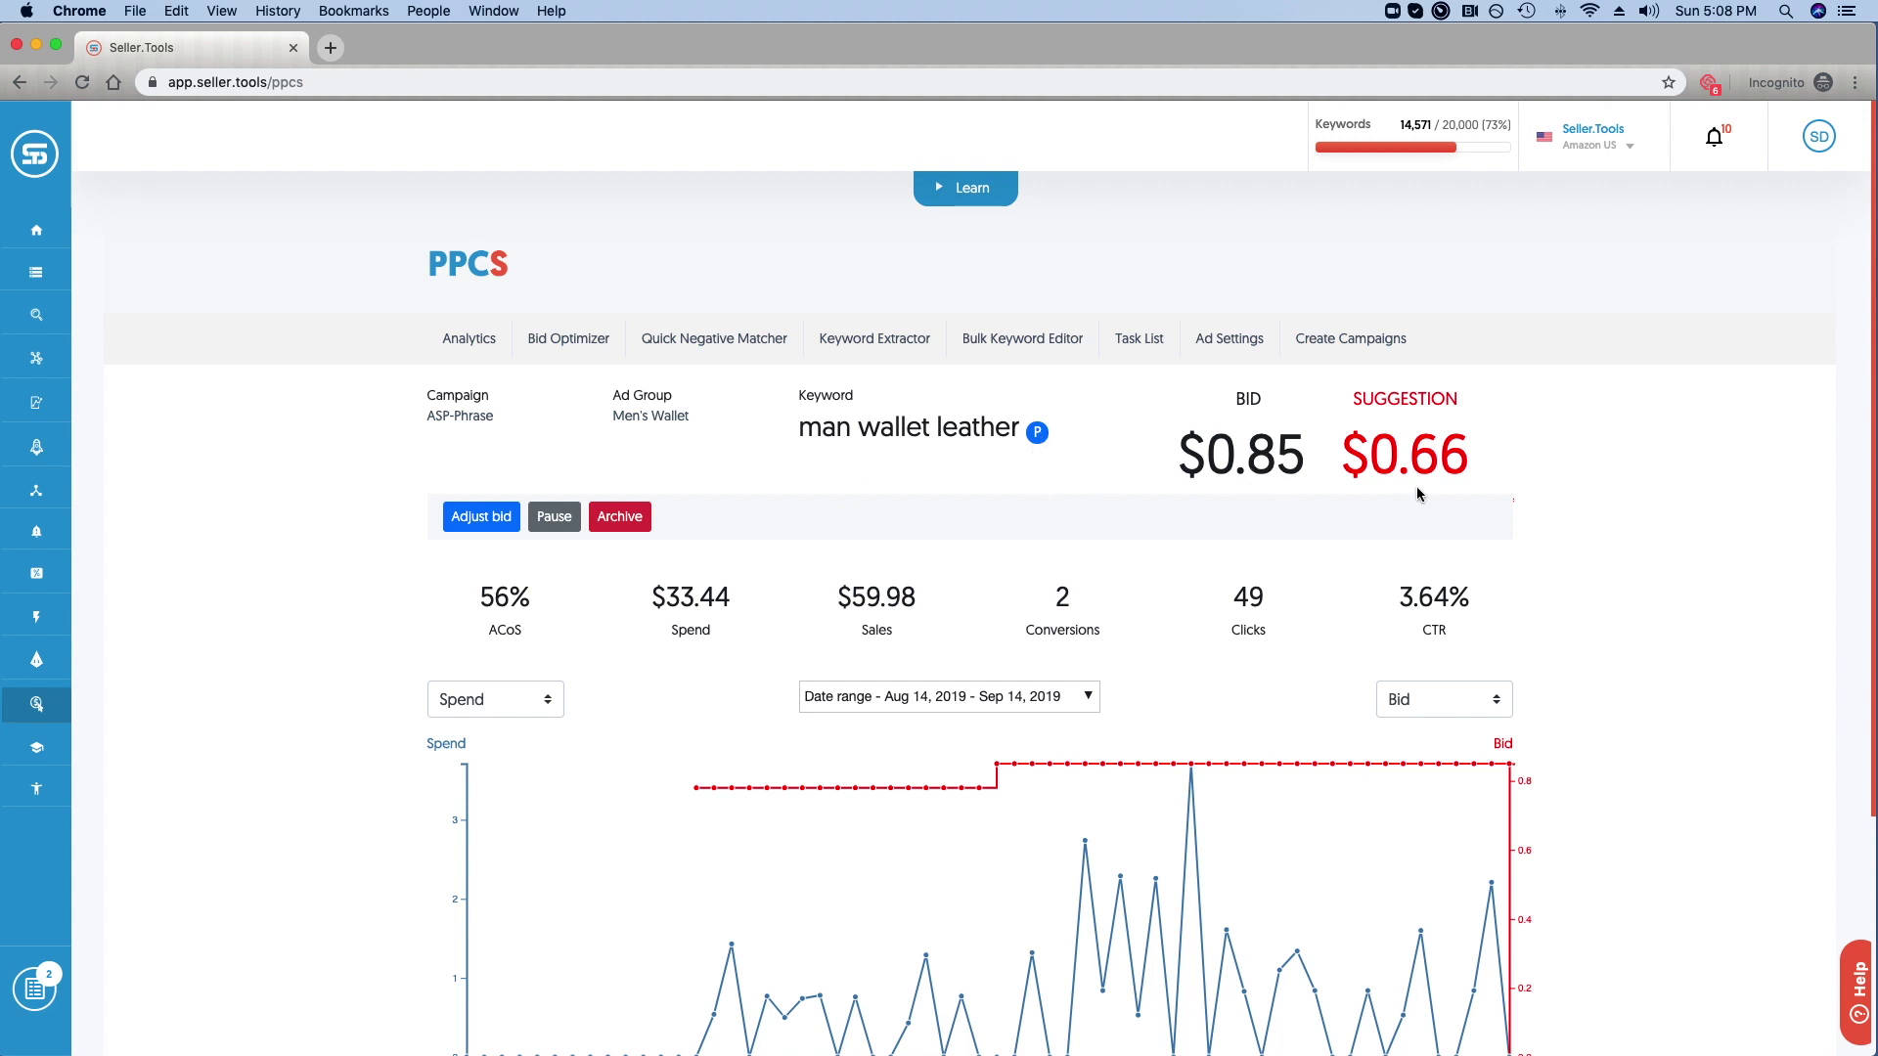
click(485, 525)
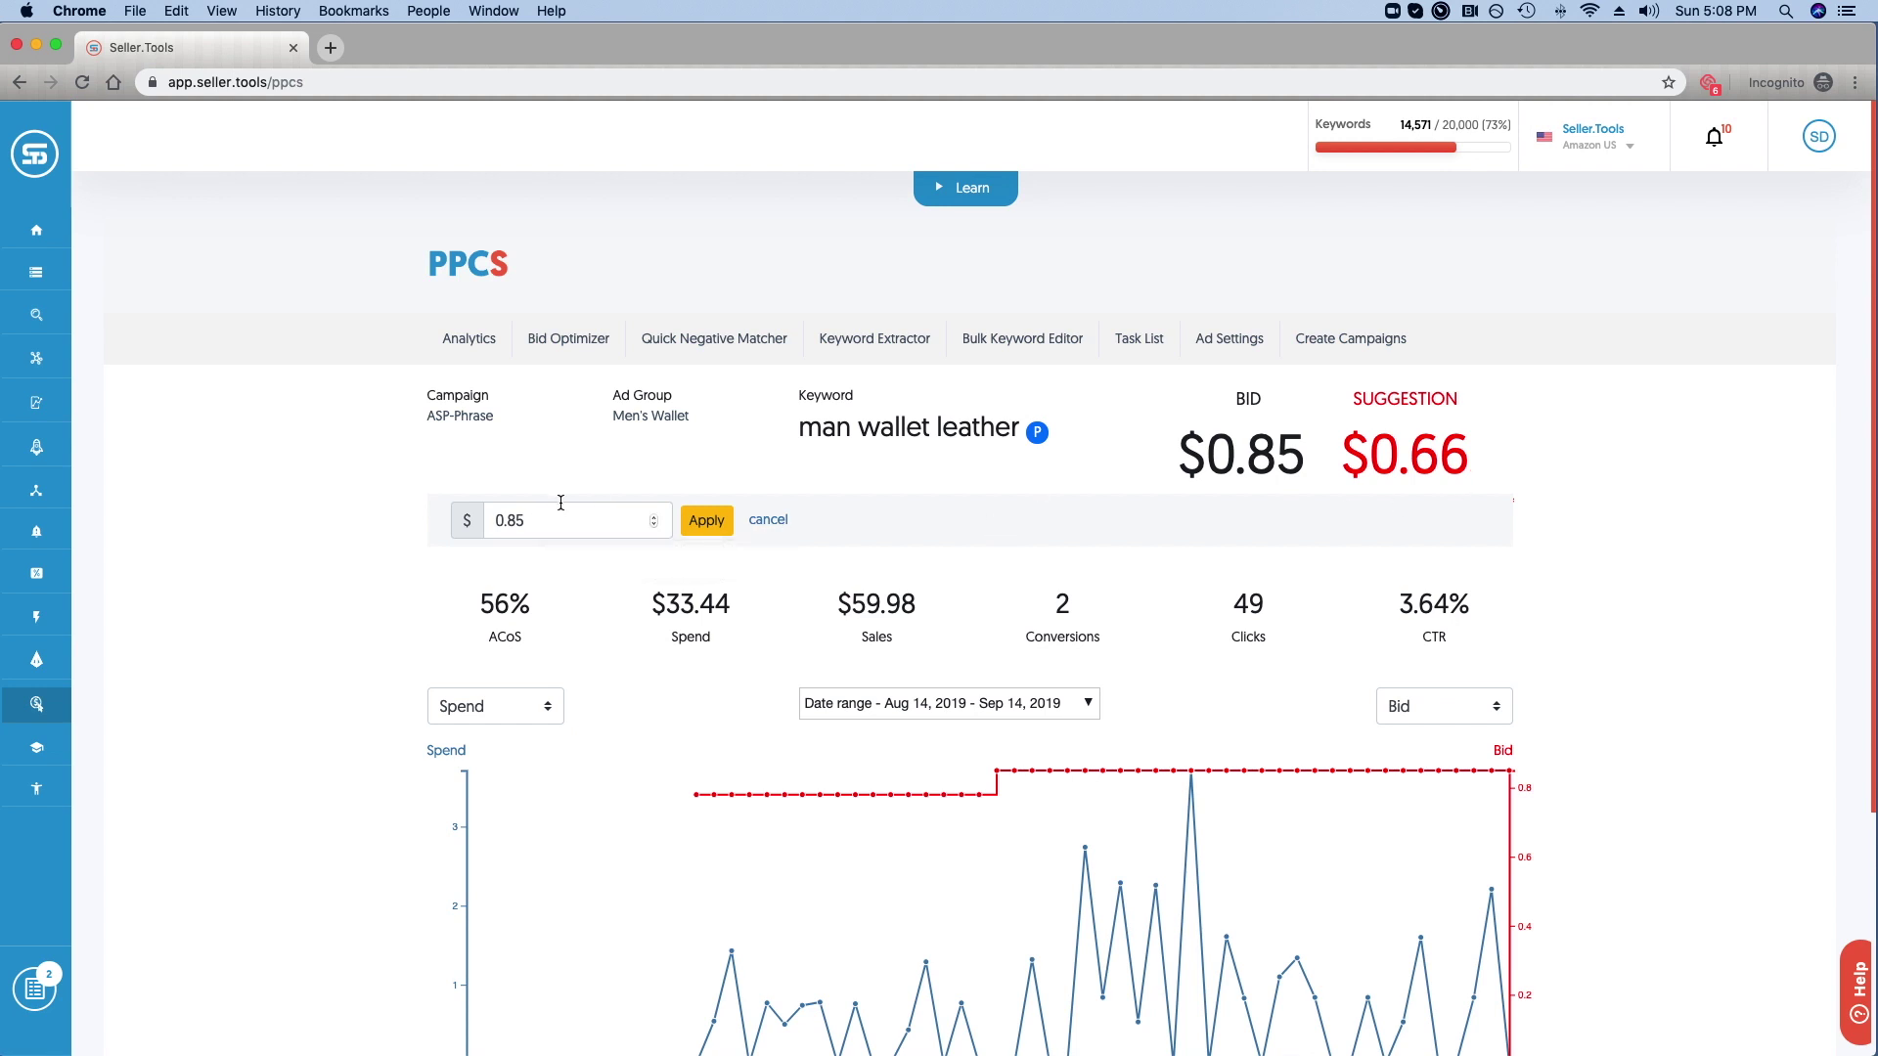
click(767, 521)
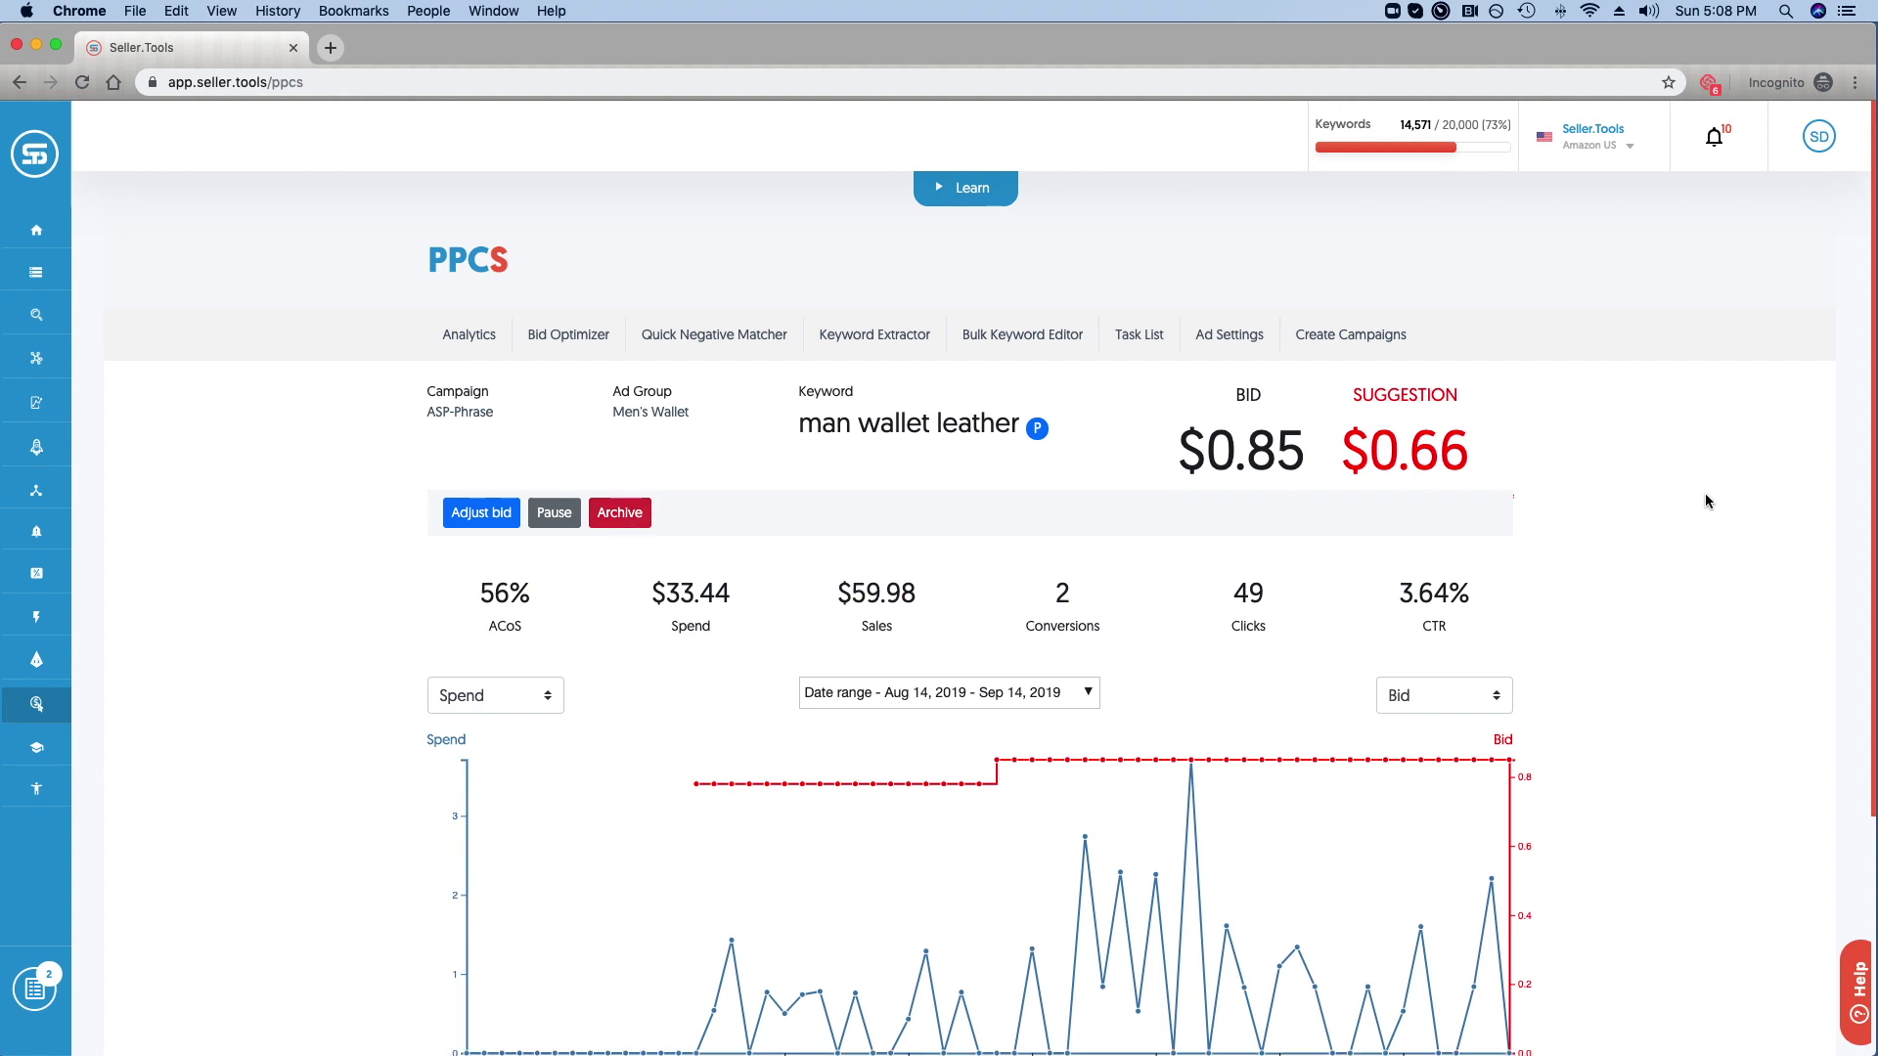
Step: Look at the date range choices for the keyword's performance chart, leaving the range as it is
scroll(1705, 492, down, 1)
scroll(1699, 492, down, 3)
scroll(1698, 493, down, 1)
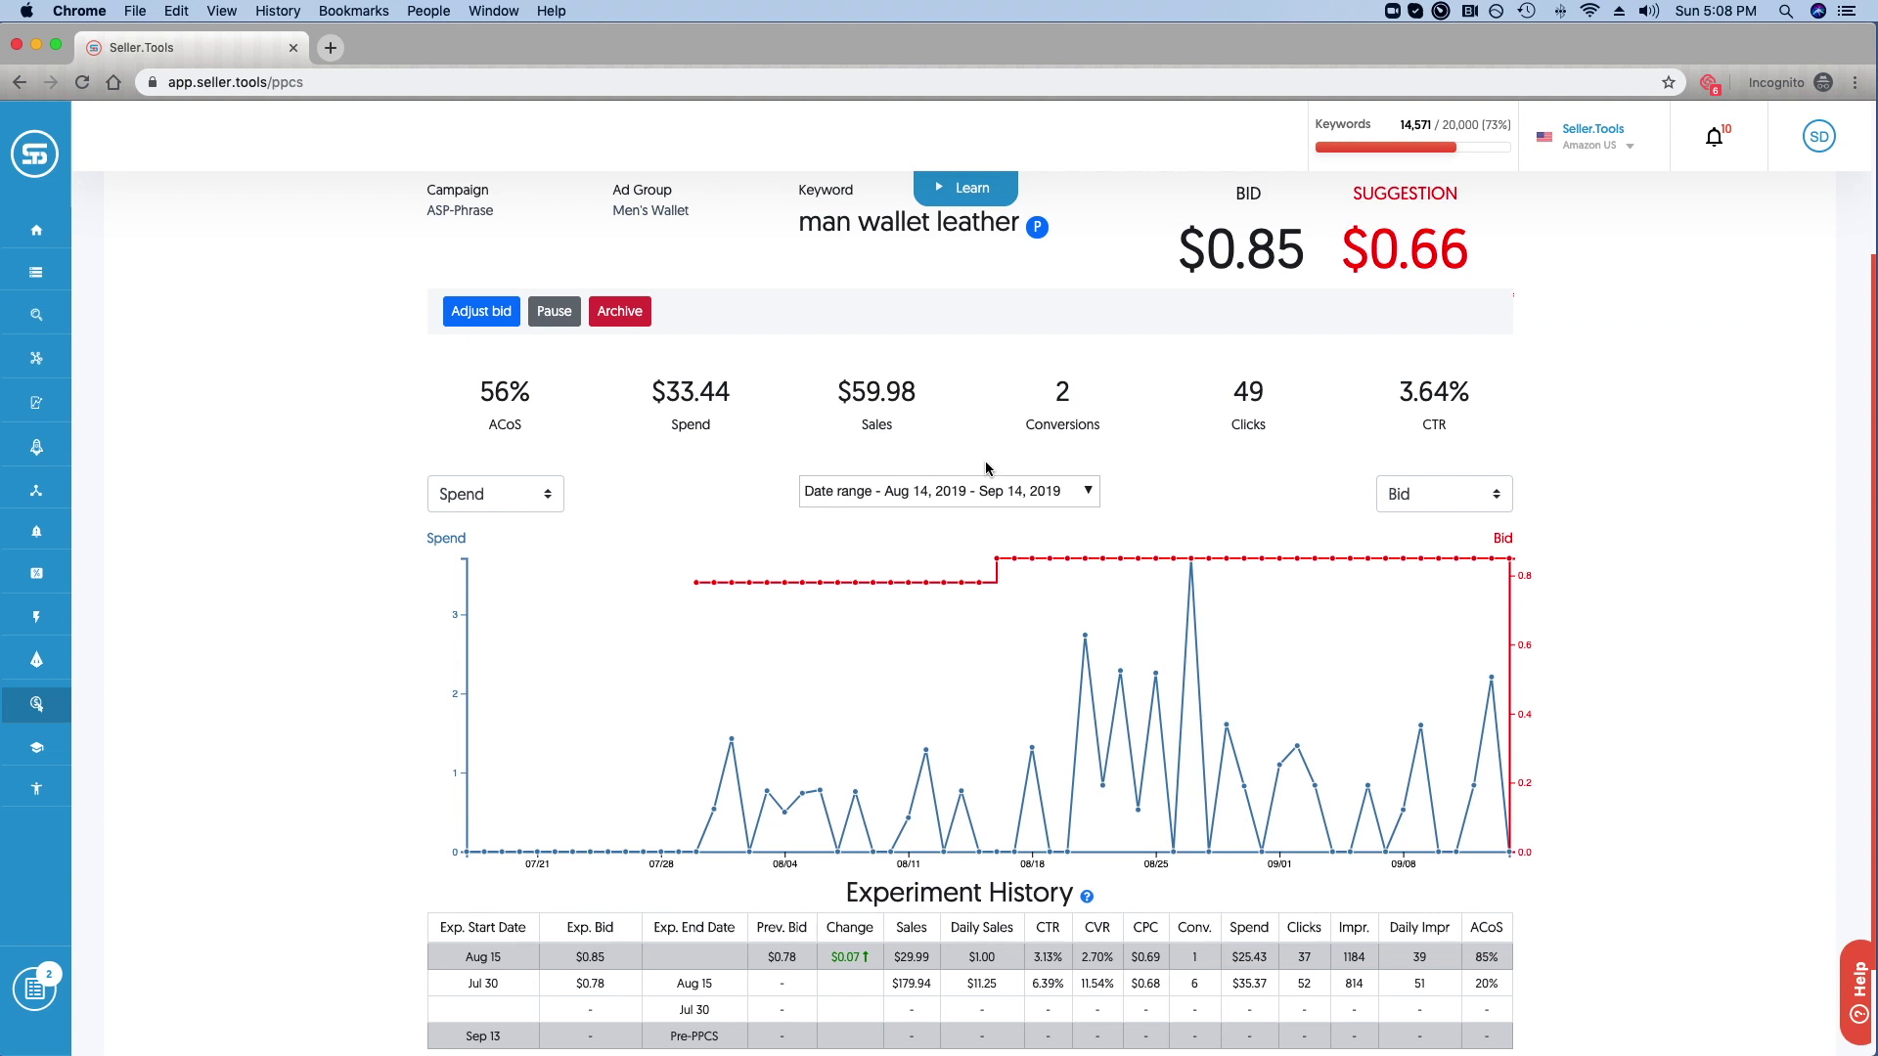
click(985, 495)
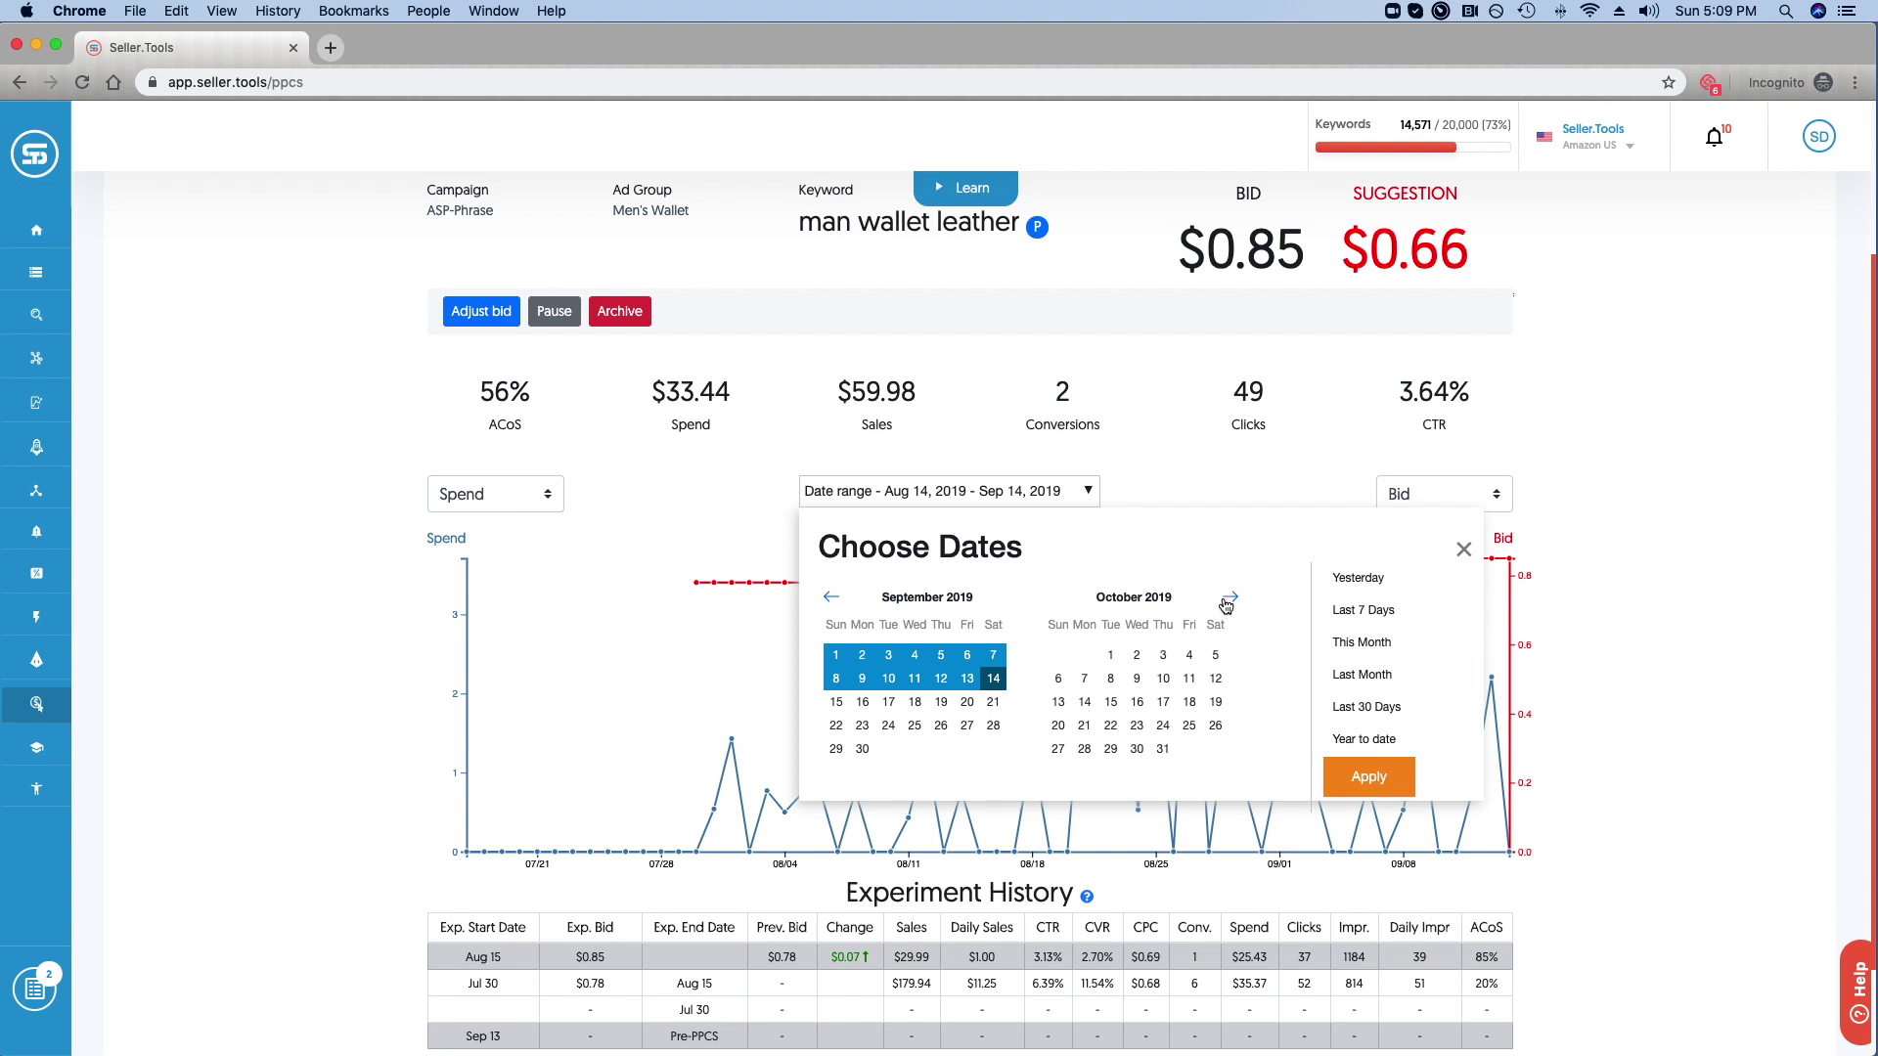
click(1463, 550)
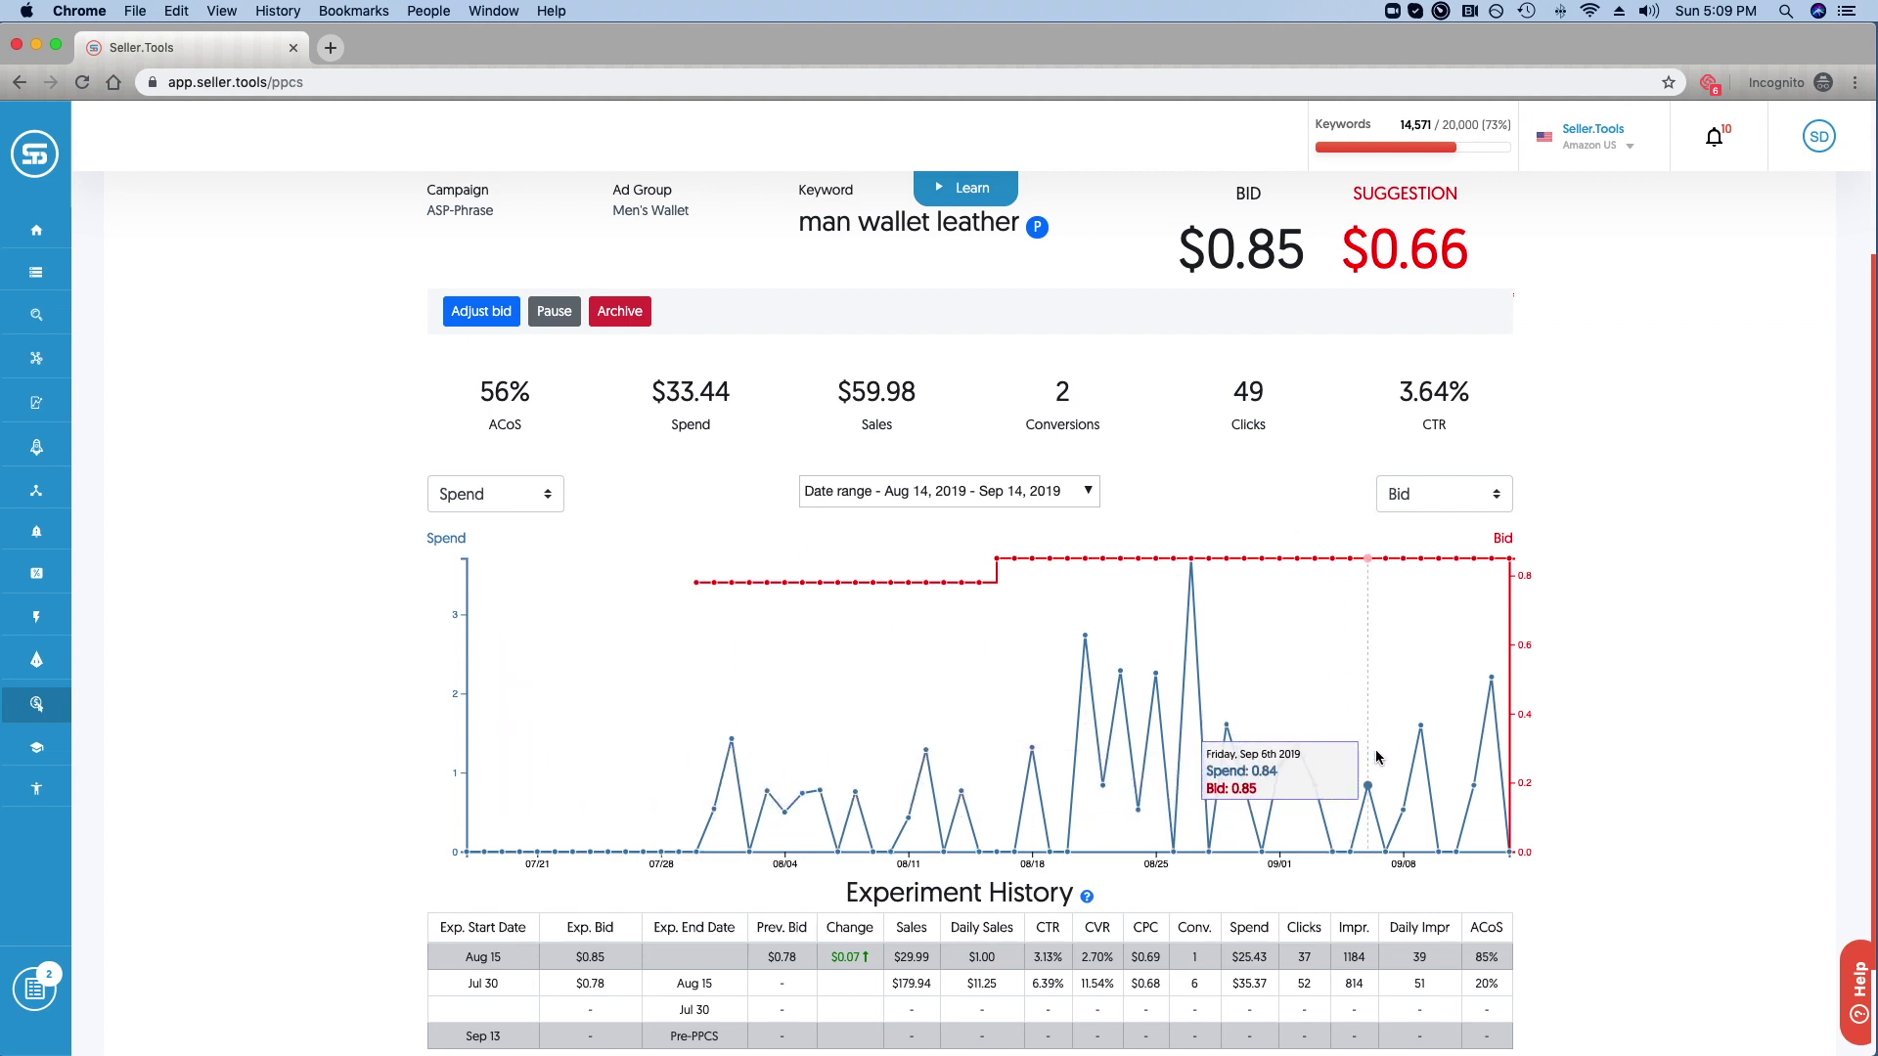
Step: Plot Clicks against Sales in the keyword's performance chart
click(550, 493)
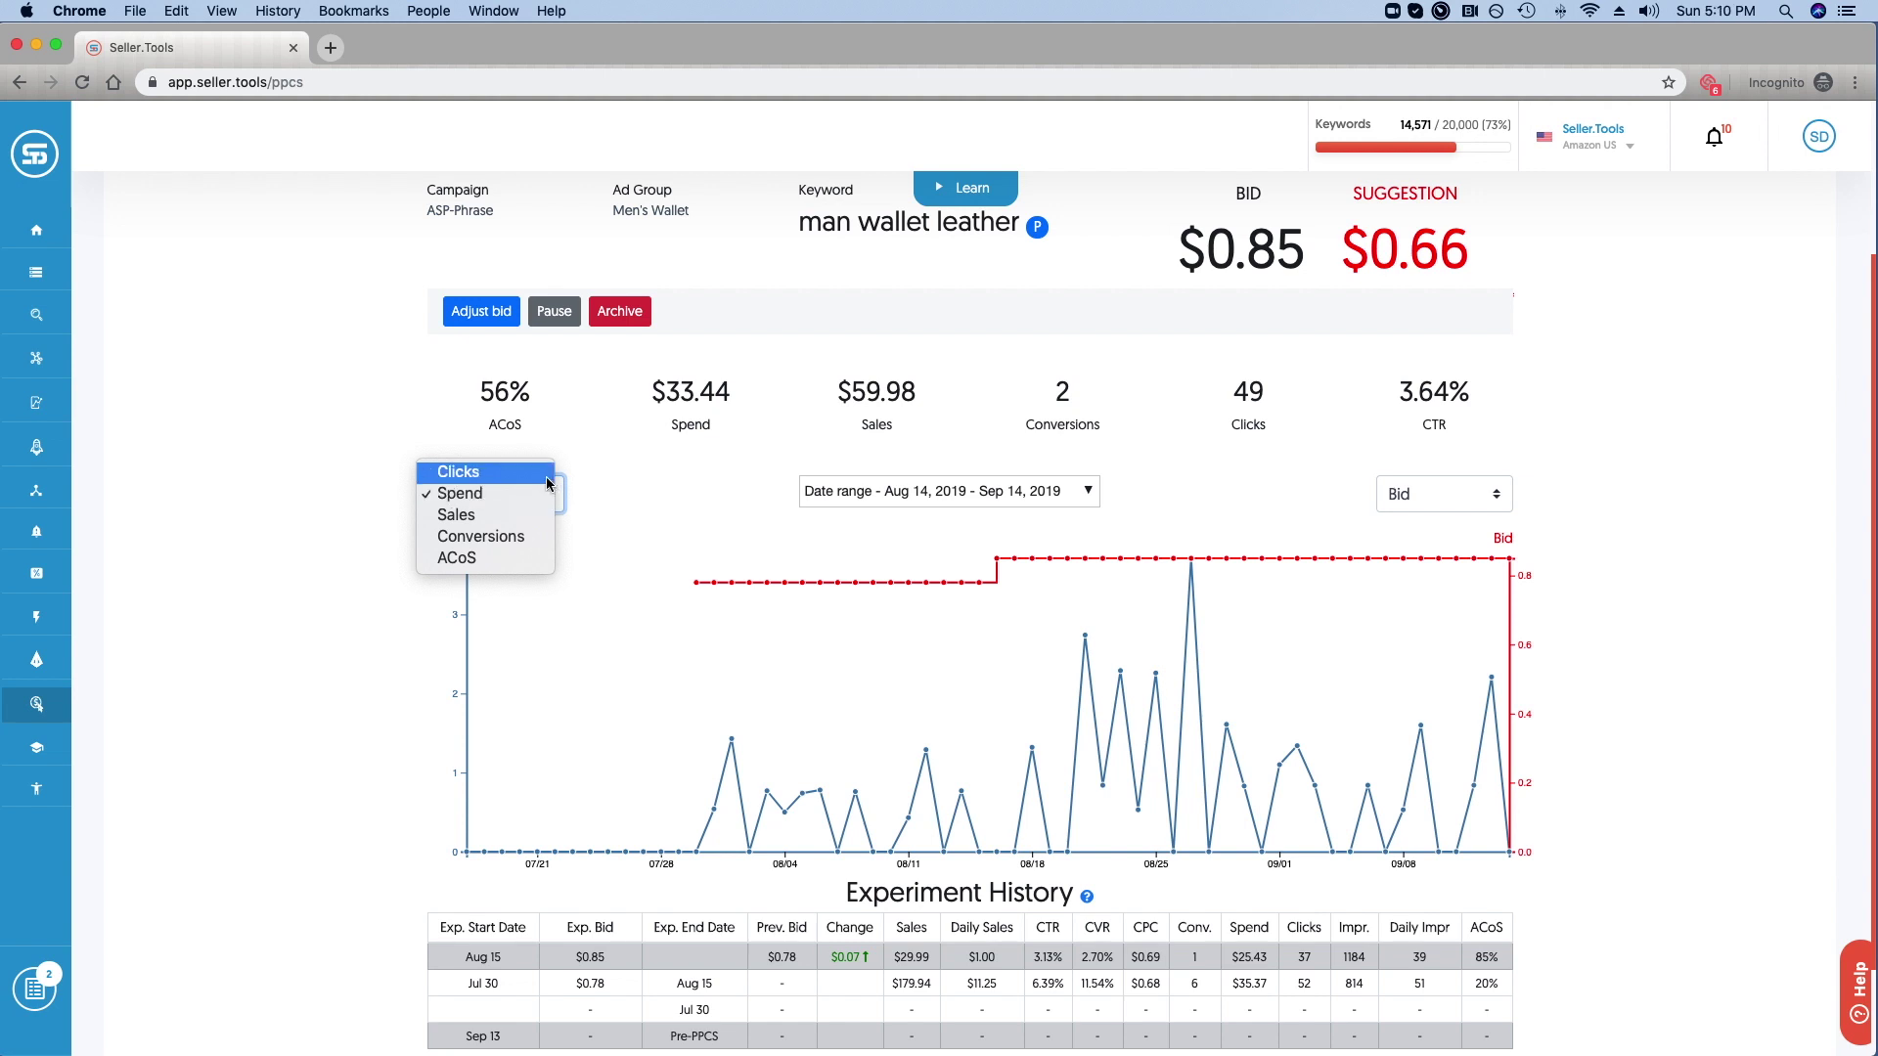
click(543, 472)
click(1409, 494)
click(1420, 555)
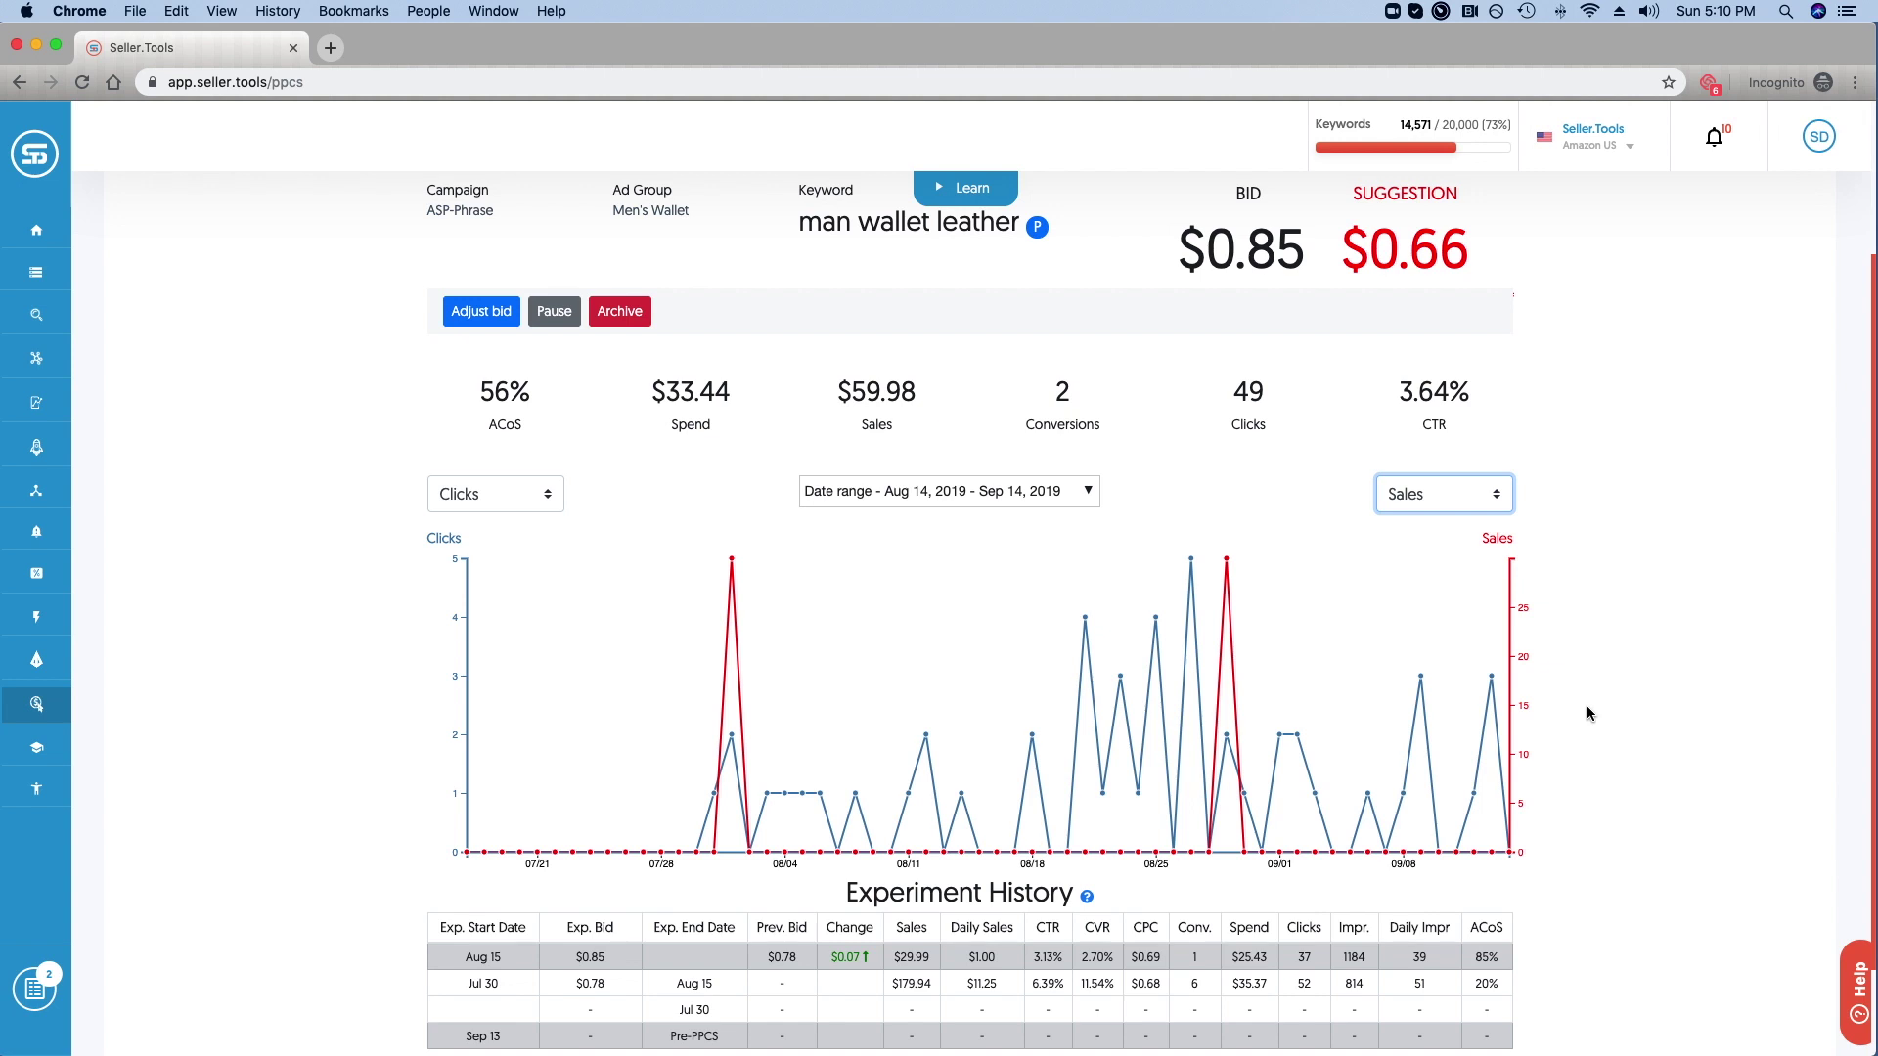
Step: Review the Experiment History of "man wallet leather" along with the keyword's bid, suggestion and summary metrics
scroll(1620, 624, down, 2)
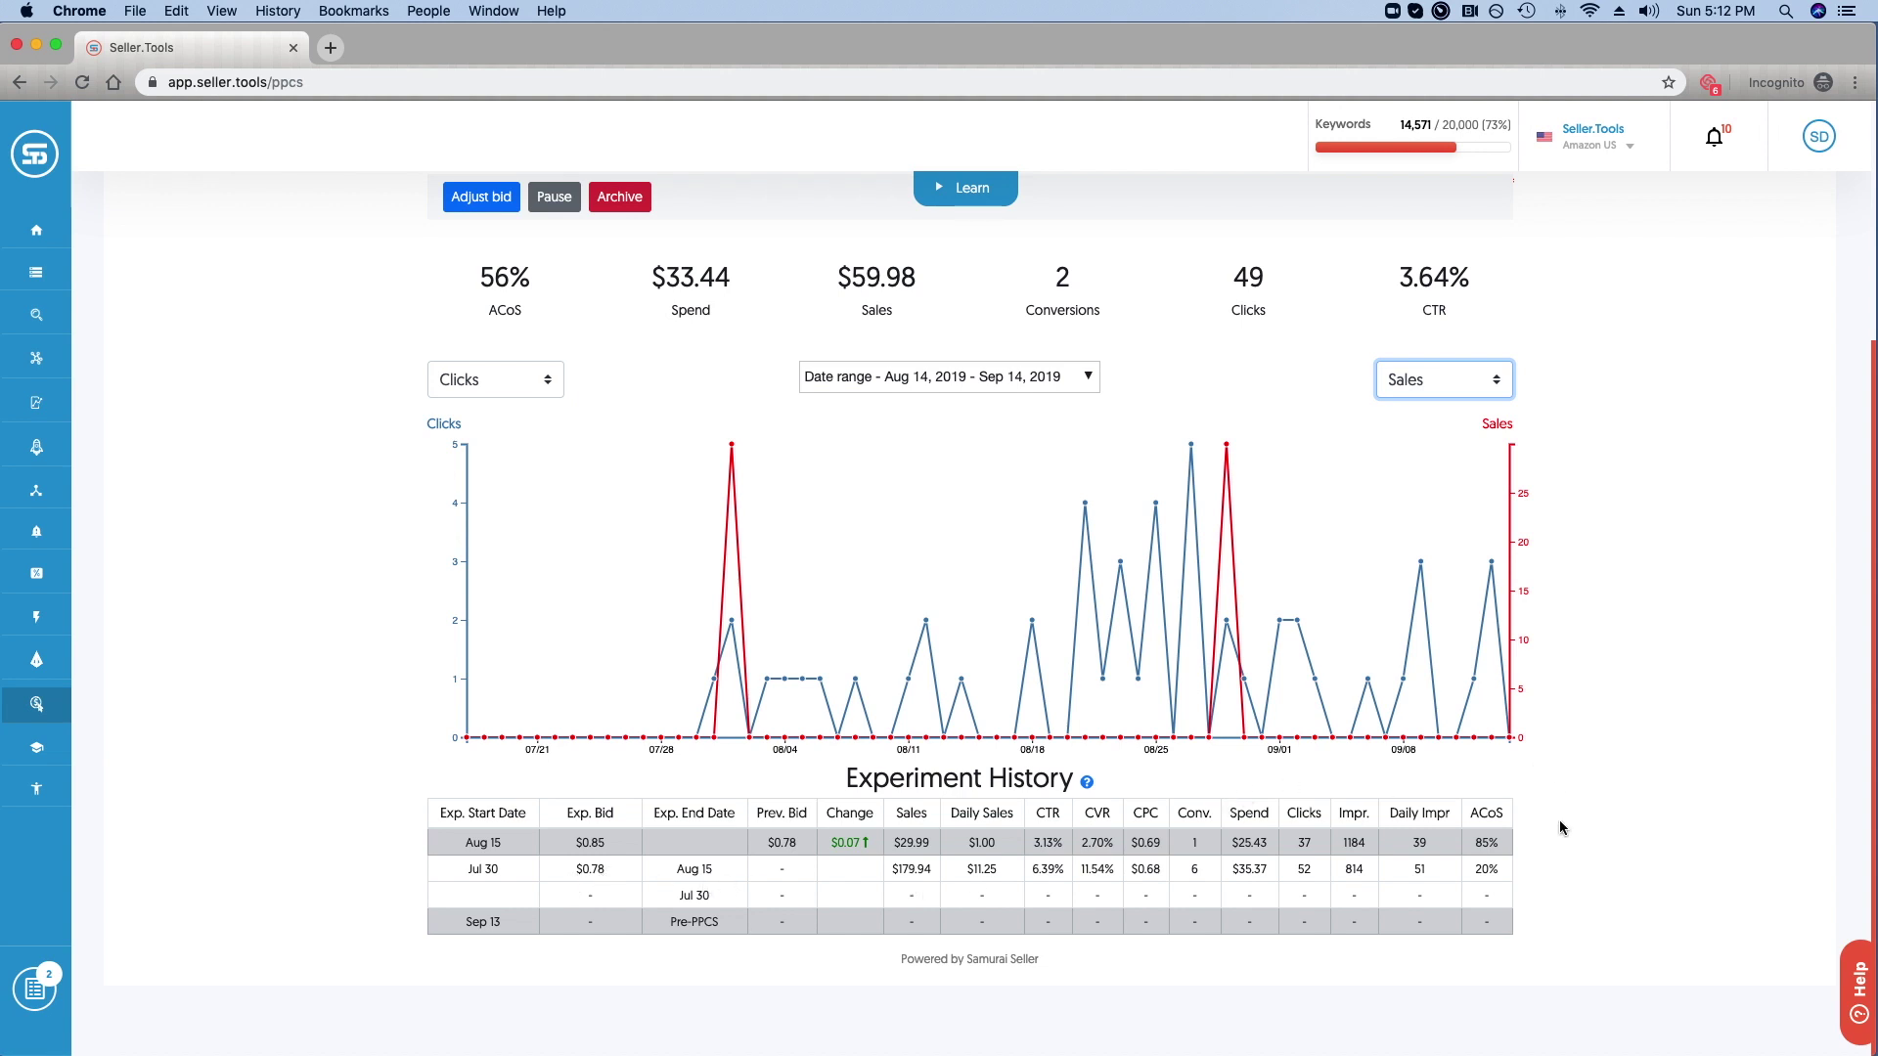
scroll(1555, 714, up, 3)
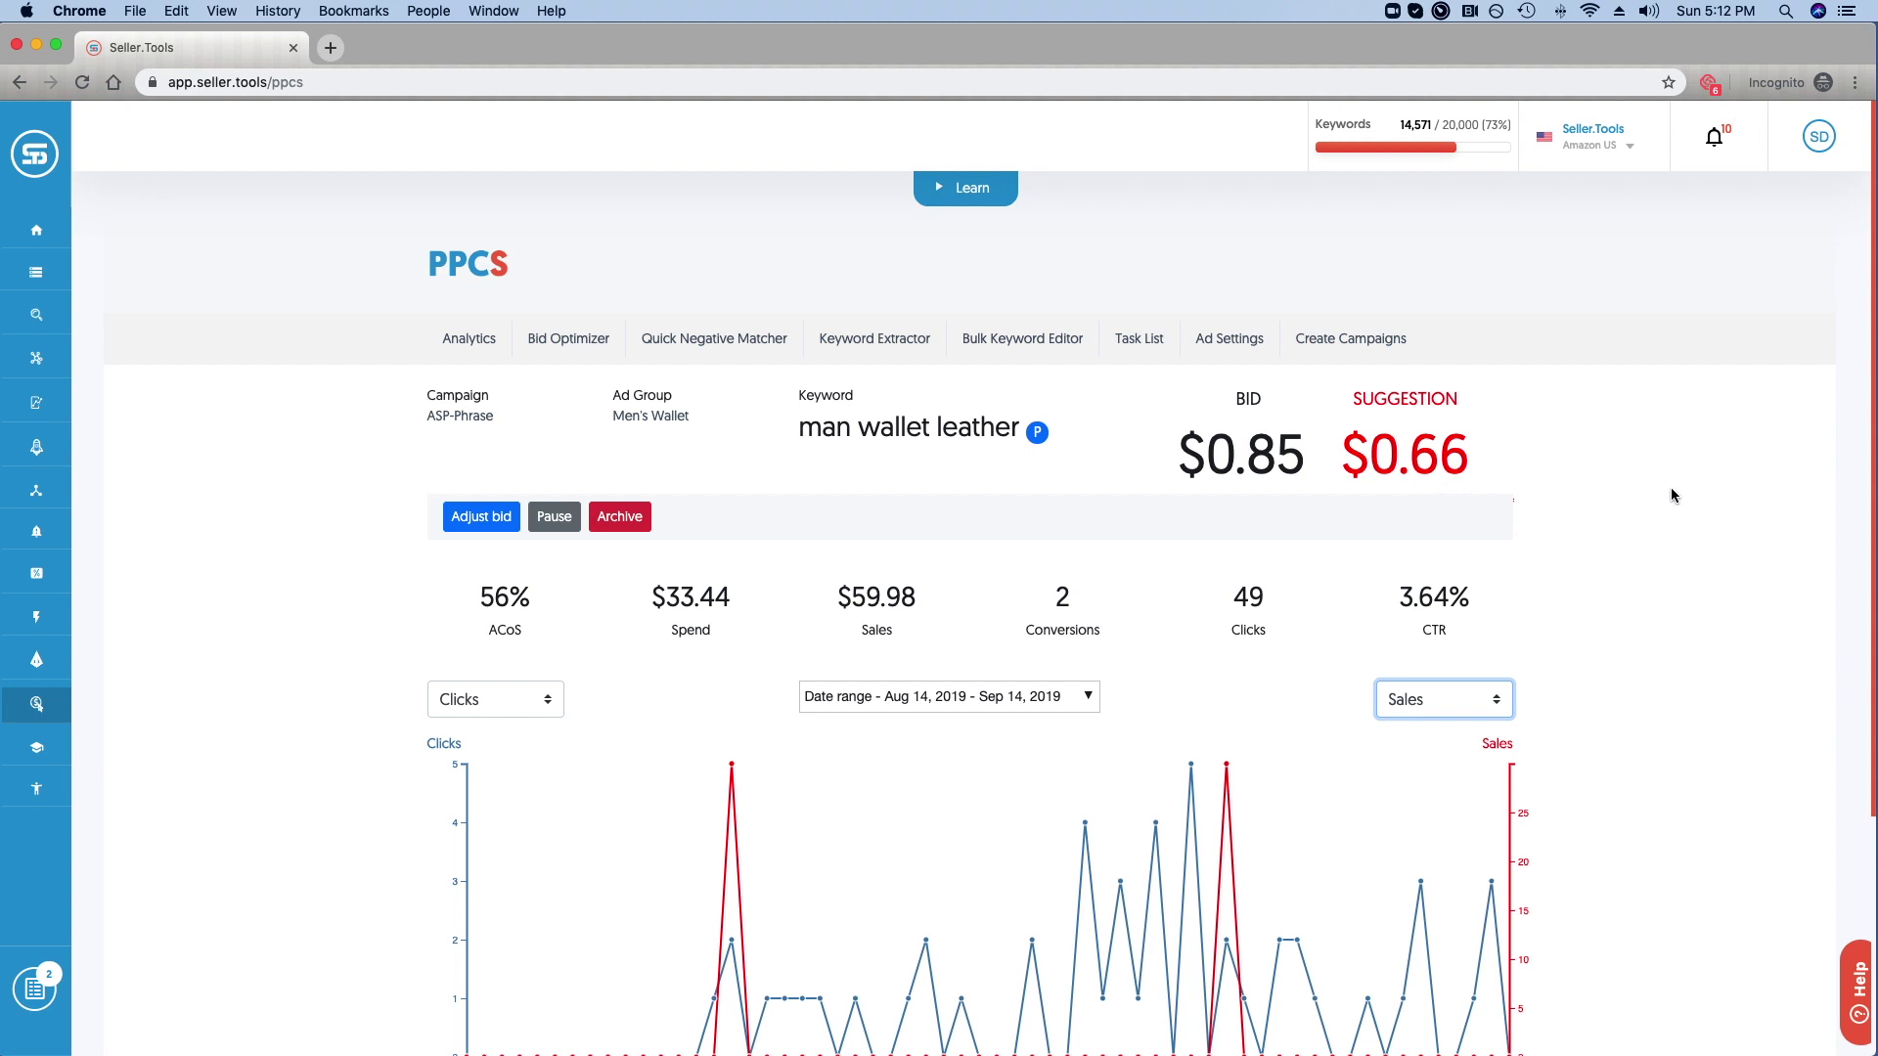
scroll(1680, 510, down, 1)
scroll(1674, 518, down, 3)
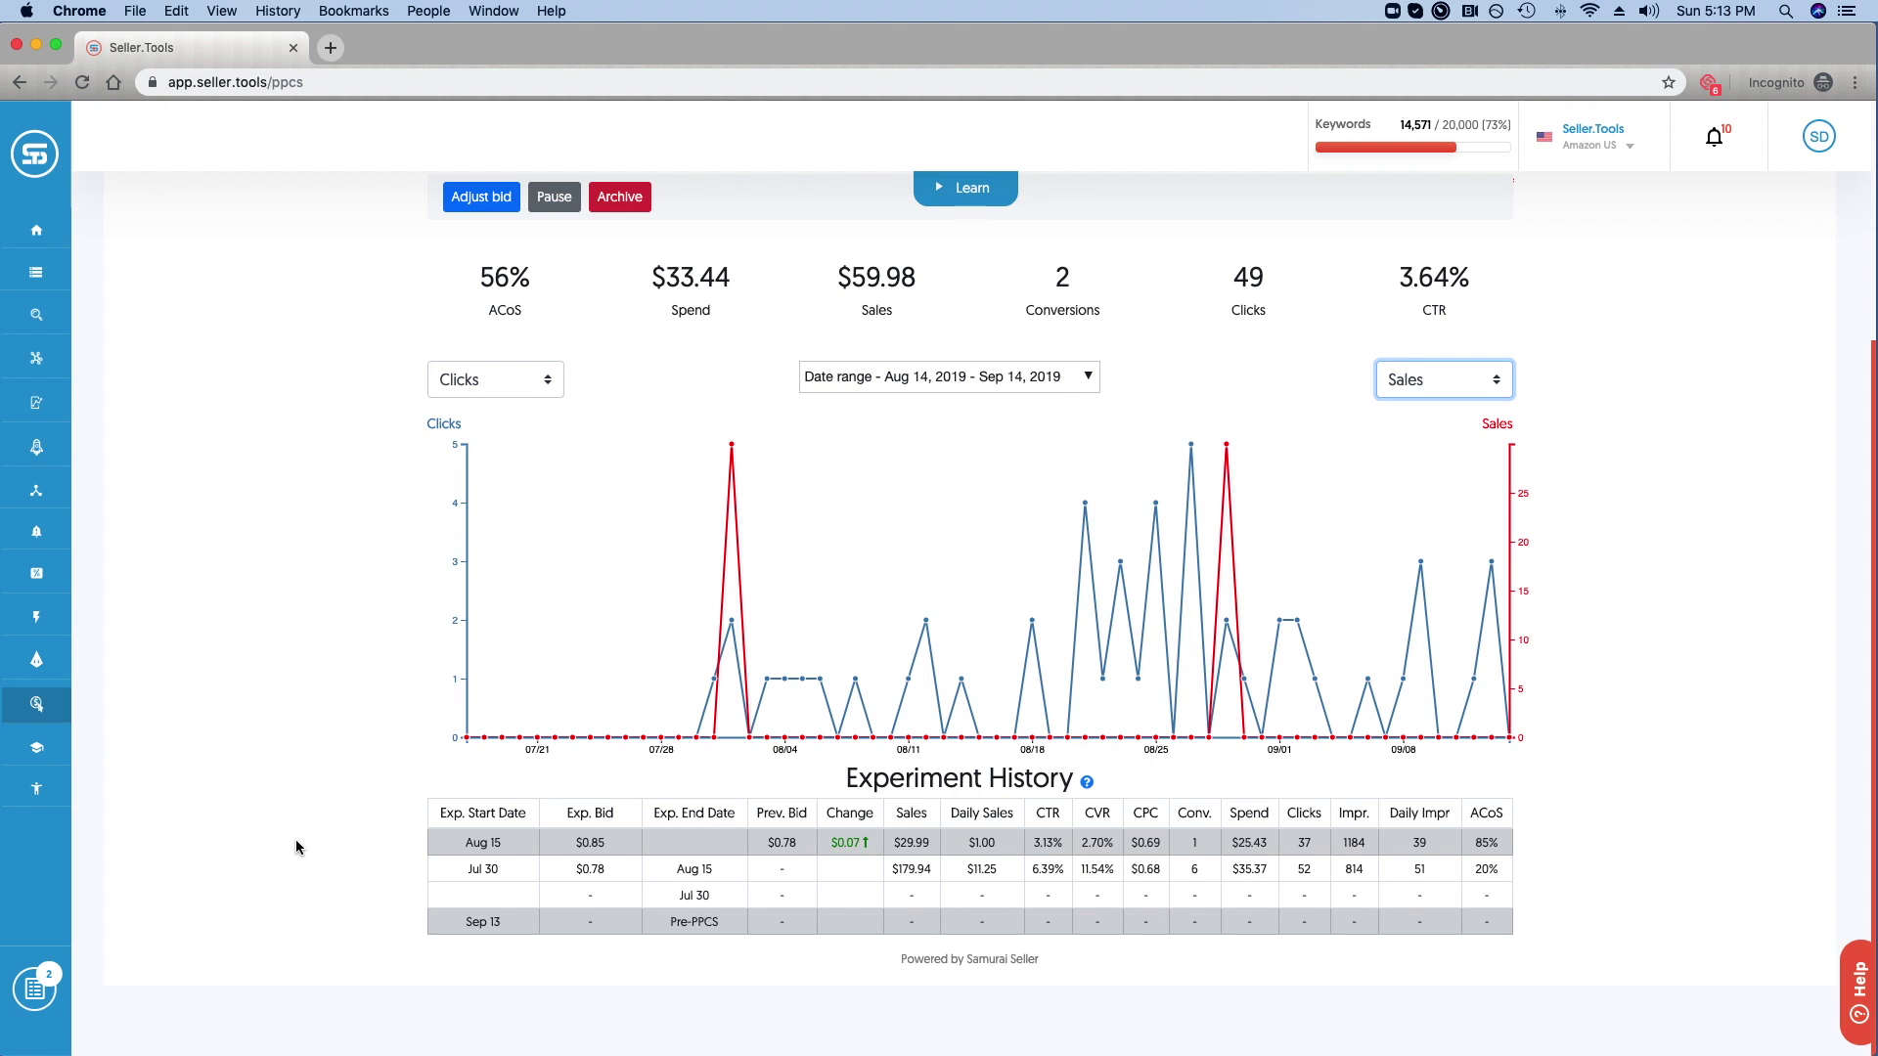
scroll(291, 843, up, 3)
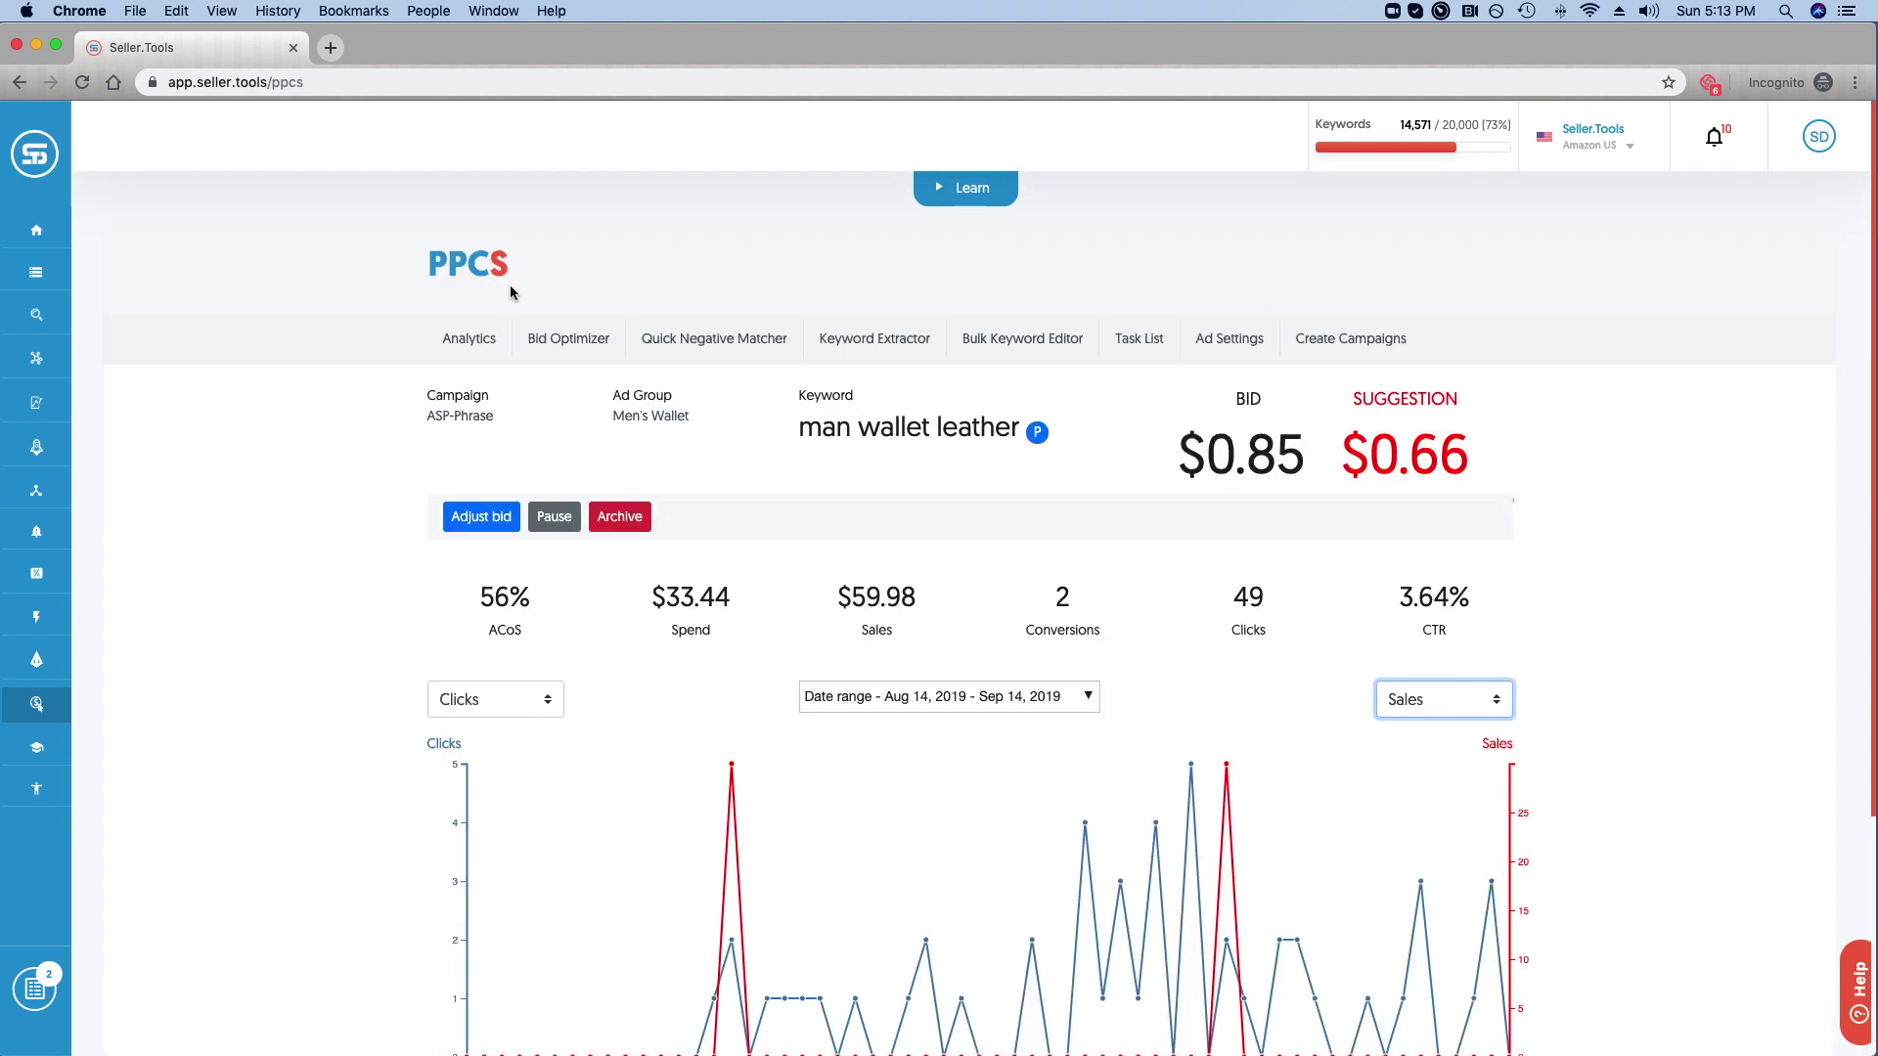
Step: Filter the Bid Optimizer suggestions to campaign names containing ASP-Phrase with a normal match
click(570, 351)
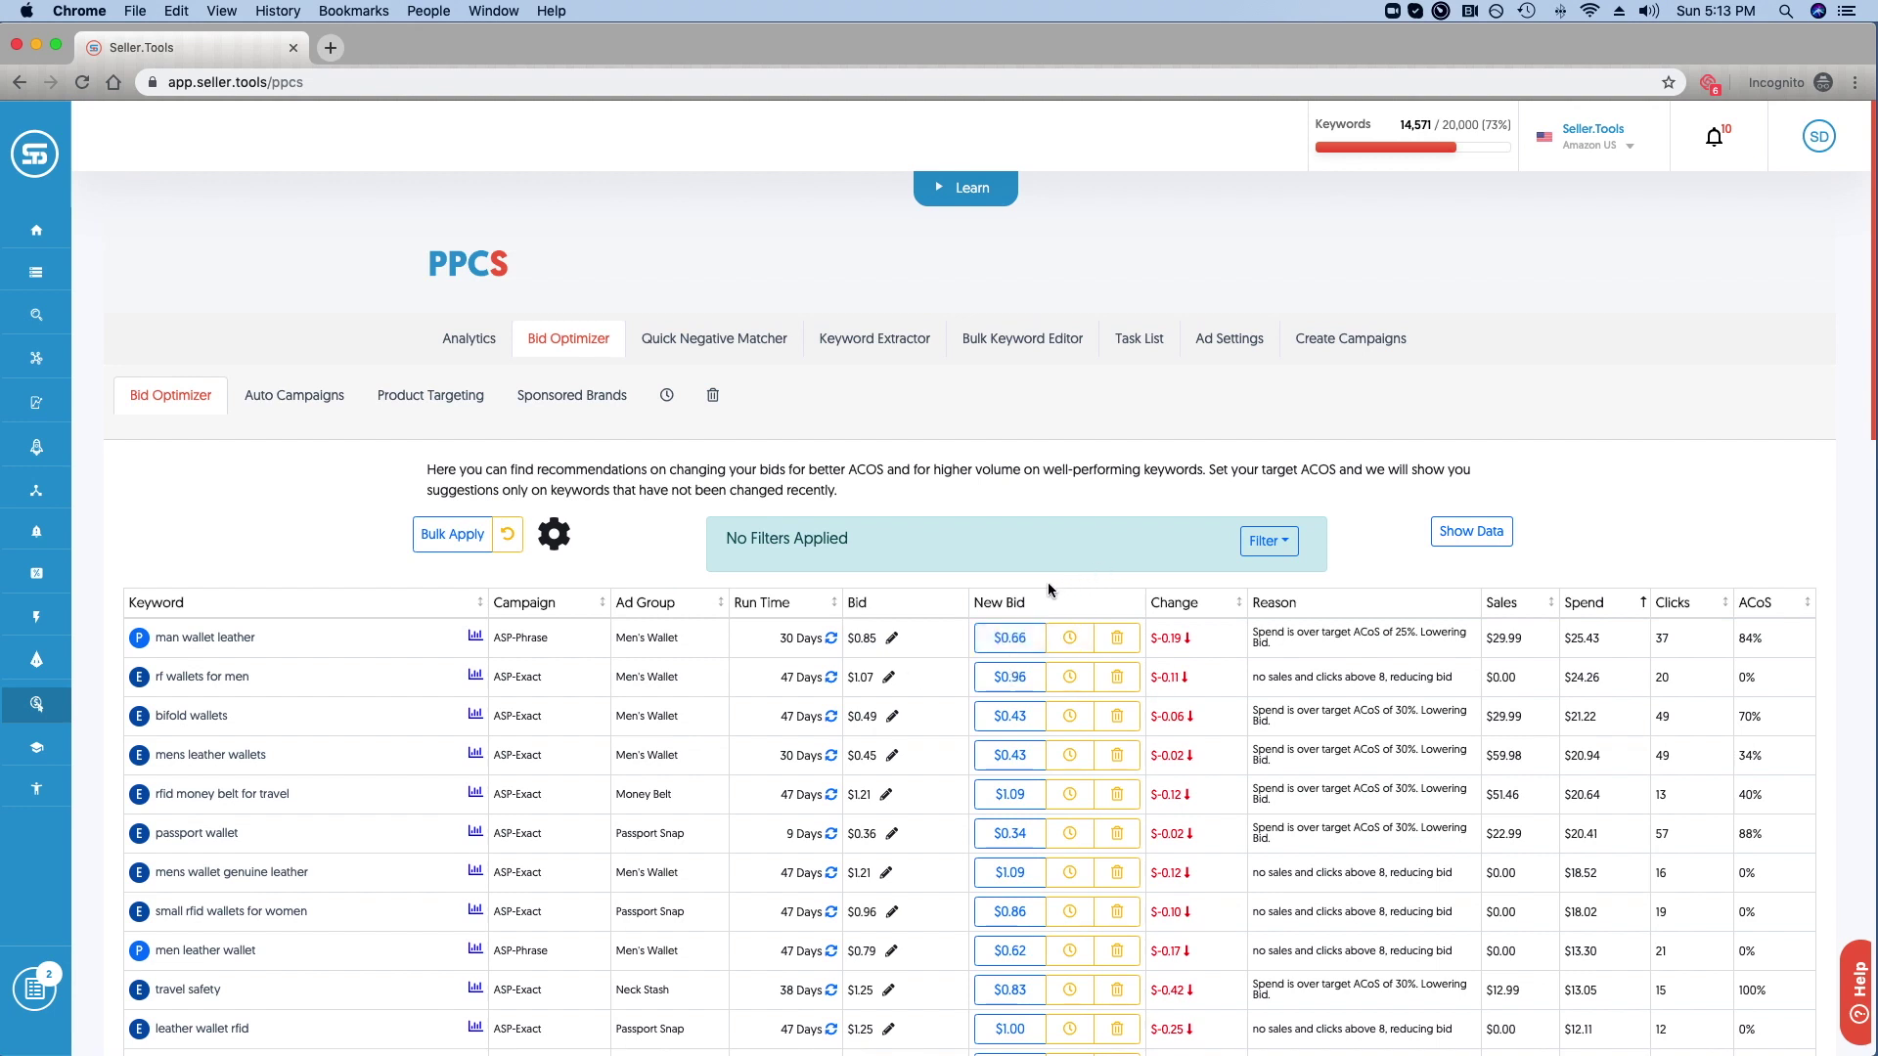
click(1023, 648)
click(1277, 548)
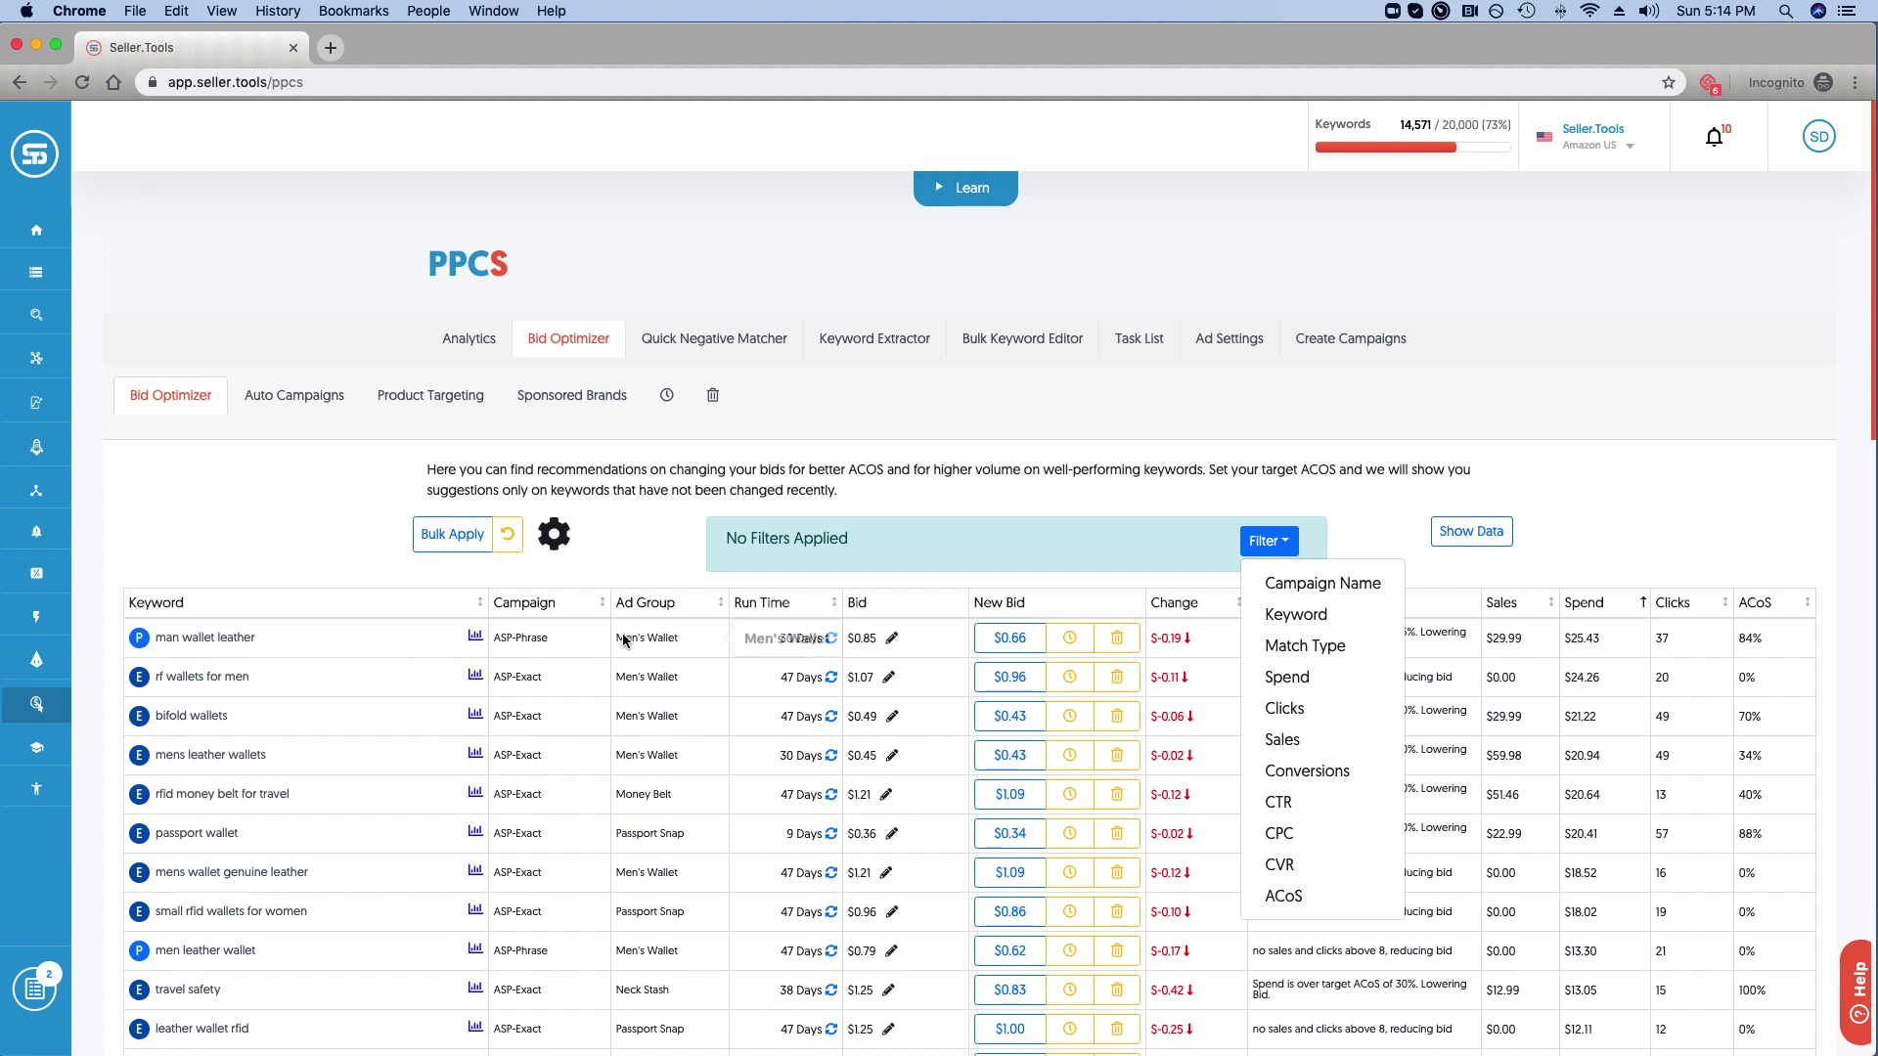
drag(559, 637, 489, 641)
key(super+c)
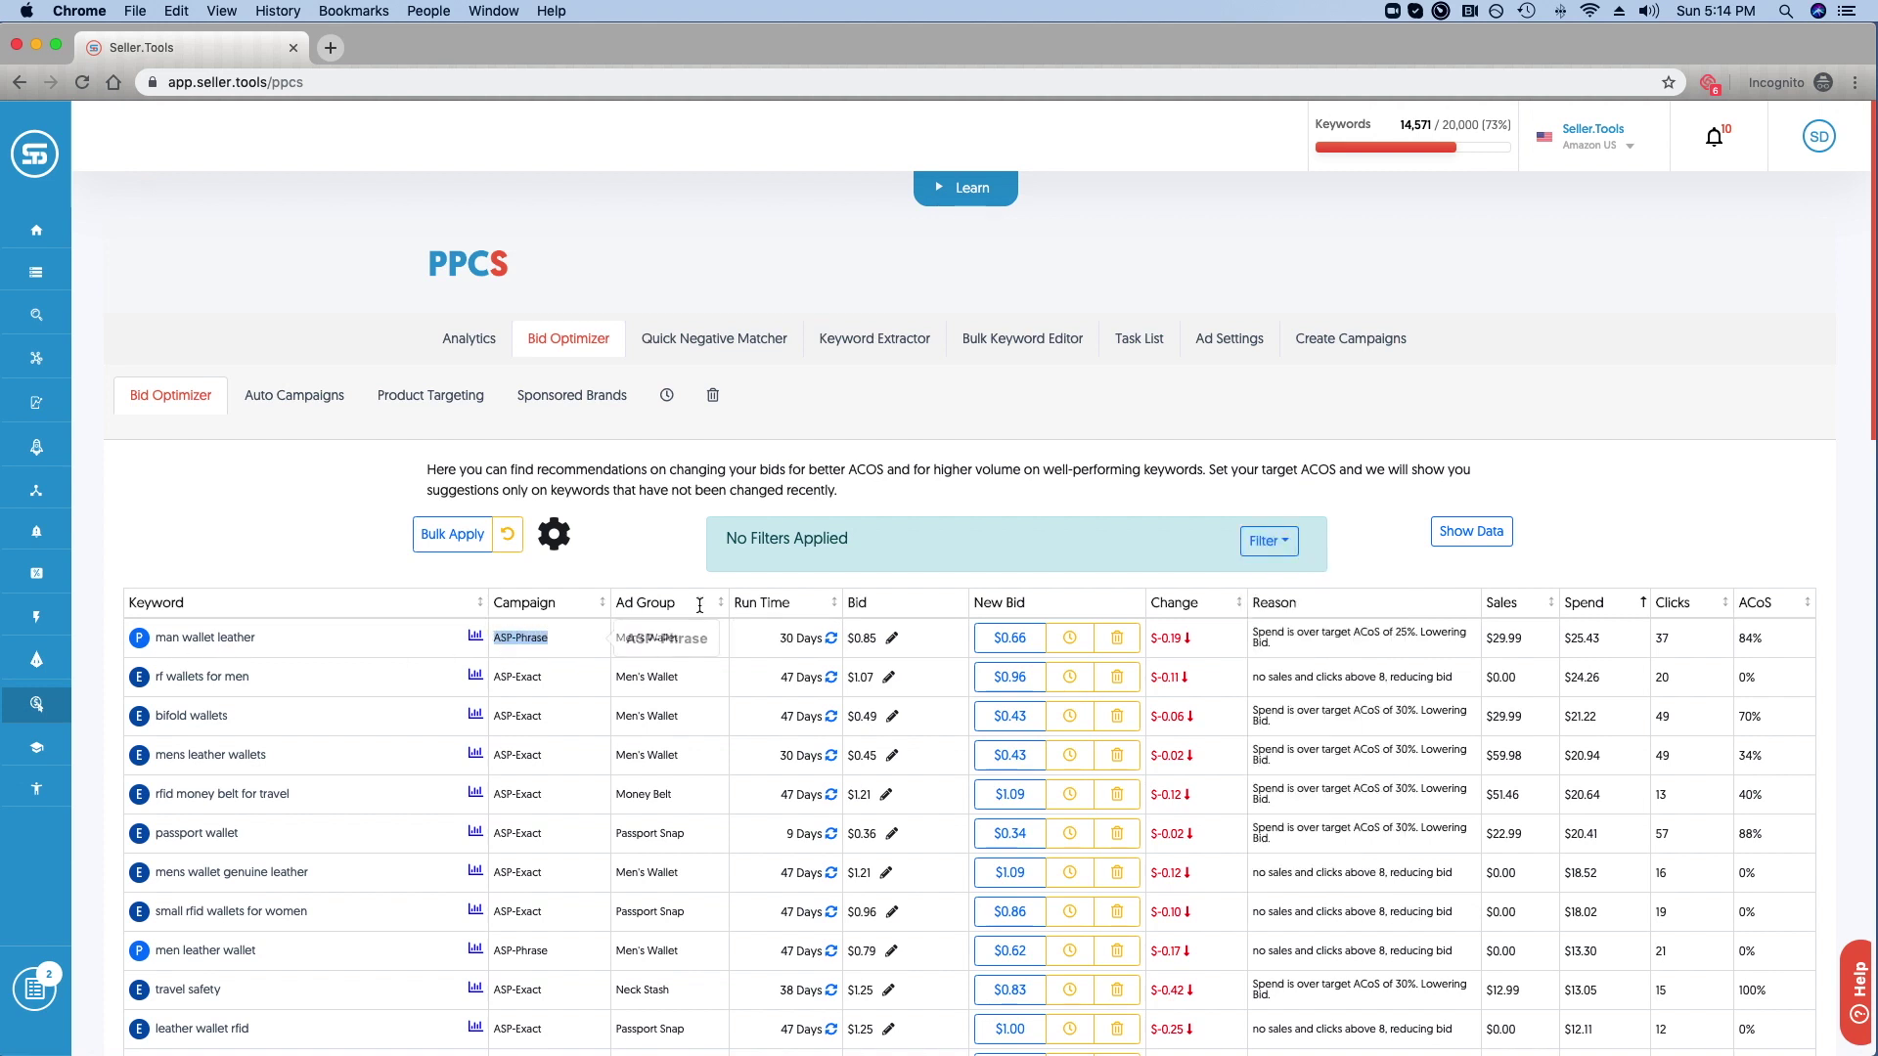
click(1269, 542)
click(1282, 582)
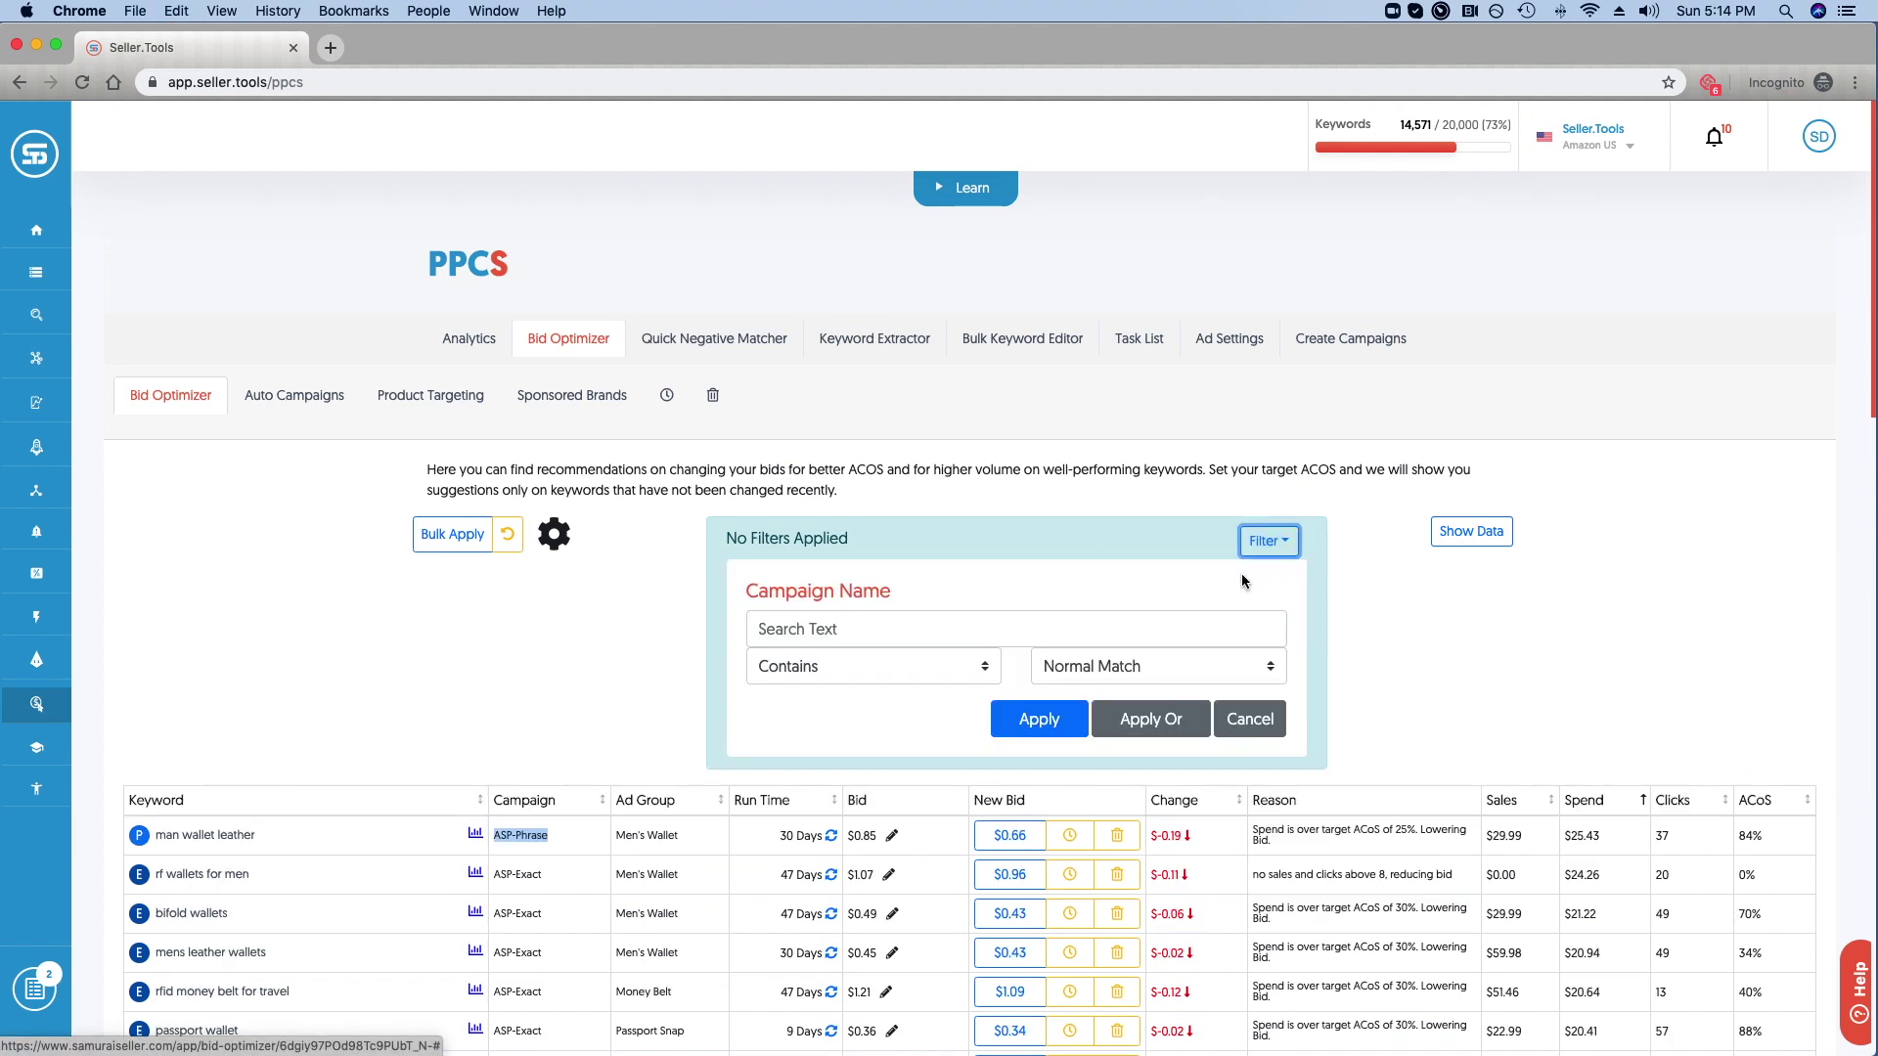
click(926, 629)
key(super+v)
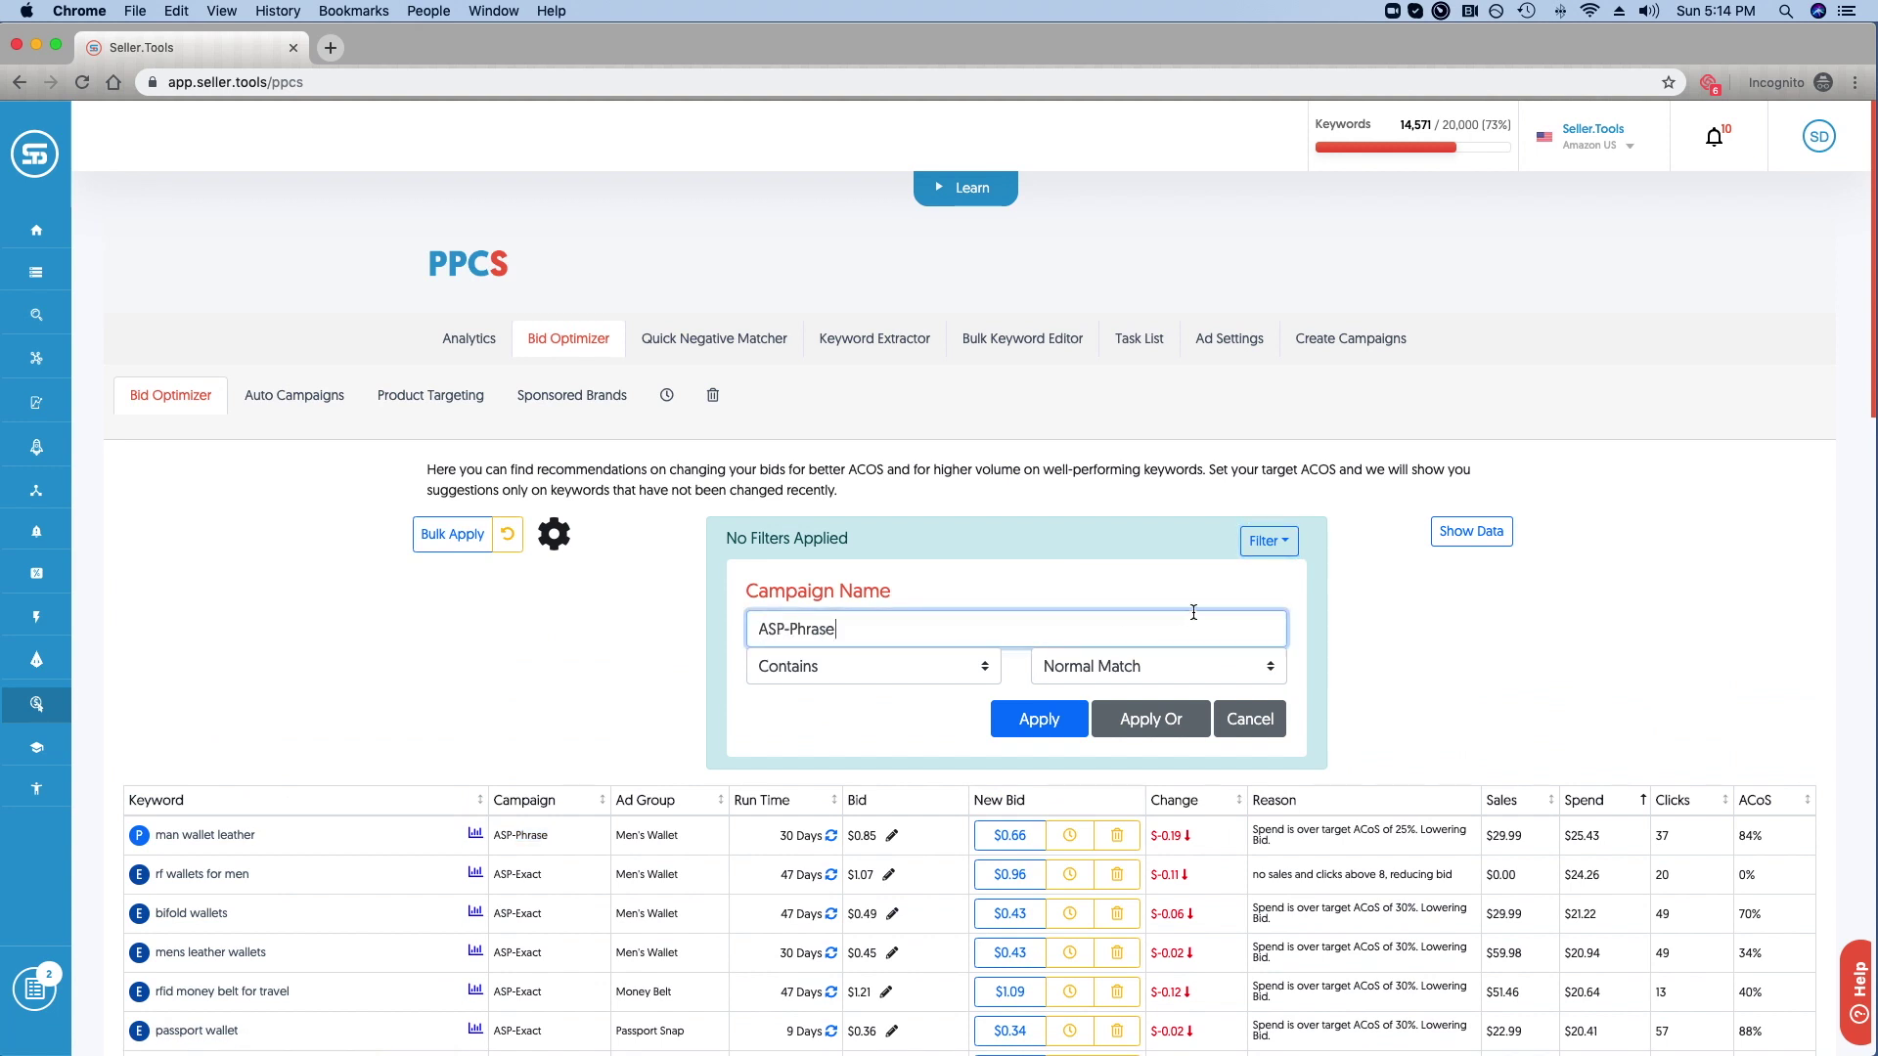
click(1054, 719)
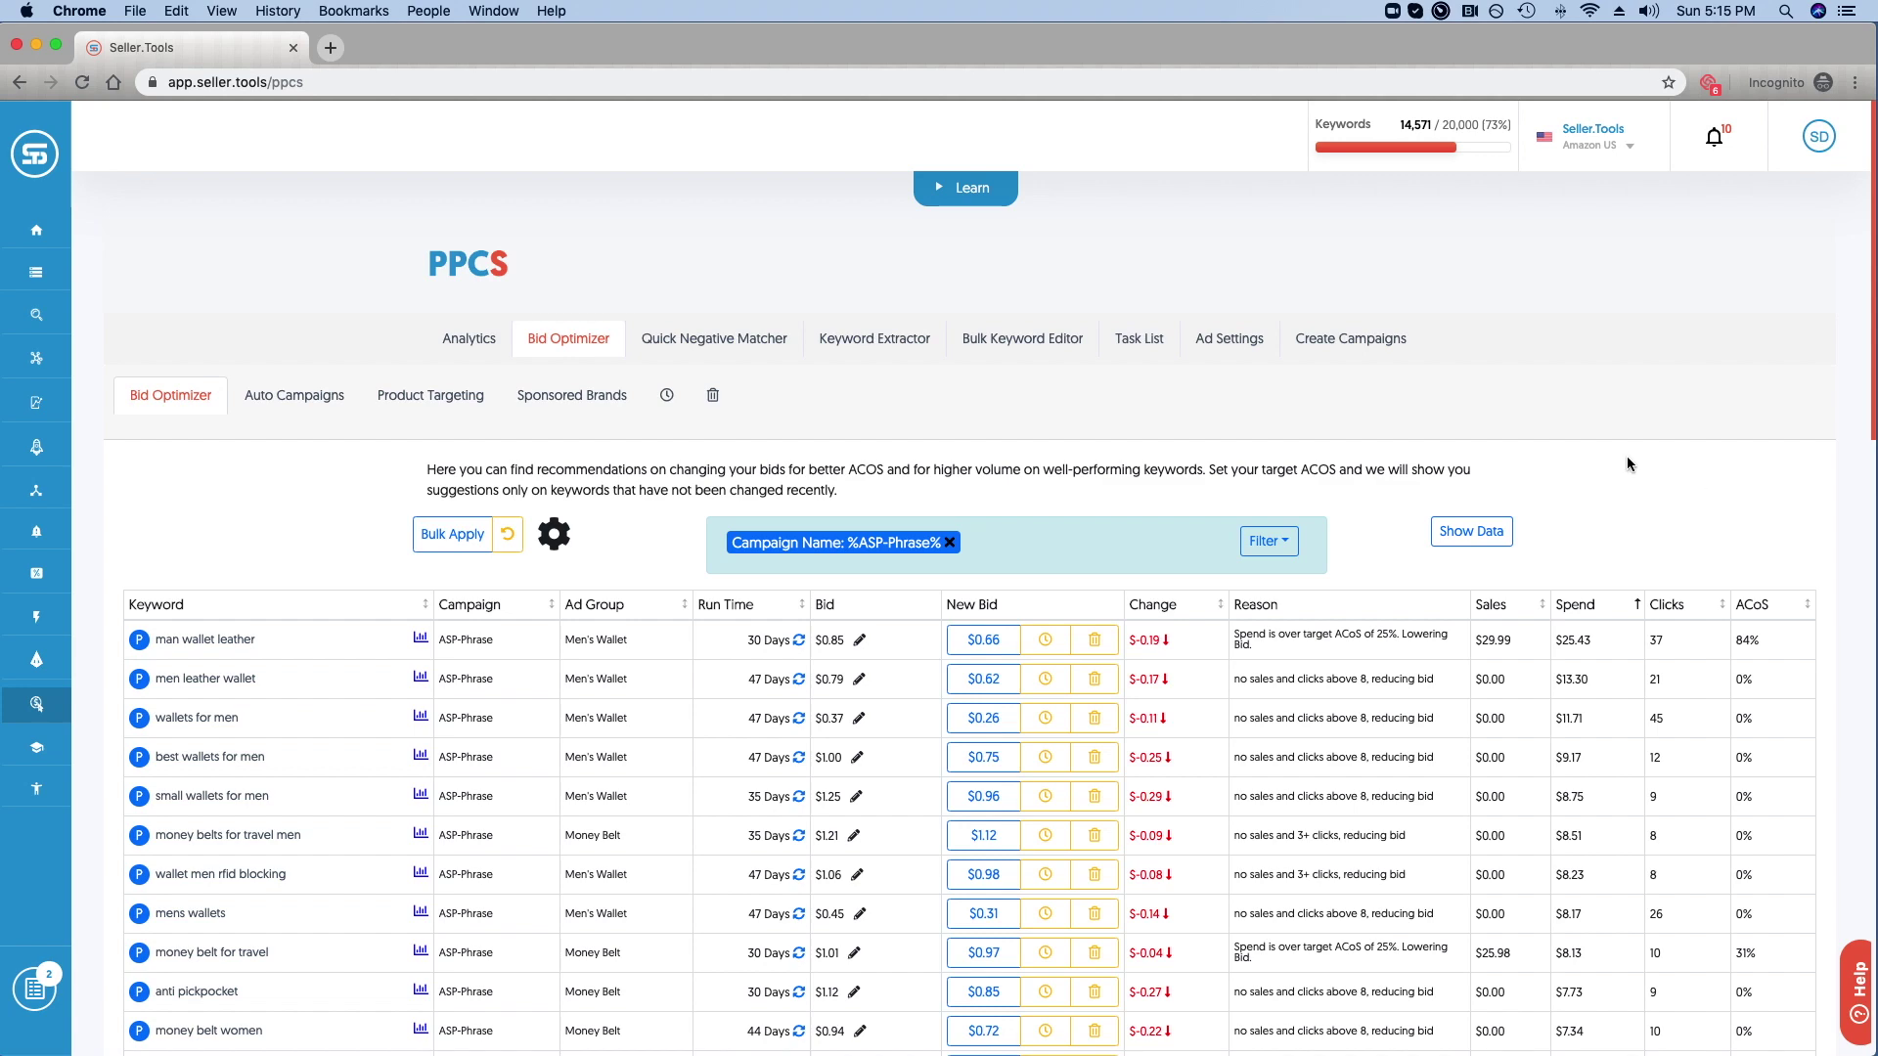
Step: Look through the filtered suggestions and increase the number of items shown per page
scroll(1077, 606, down, 20)
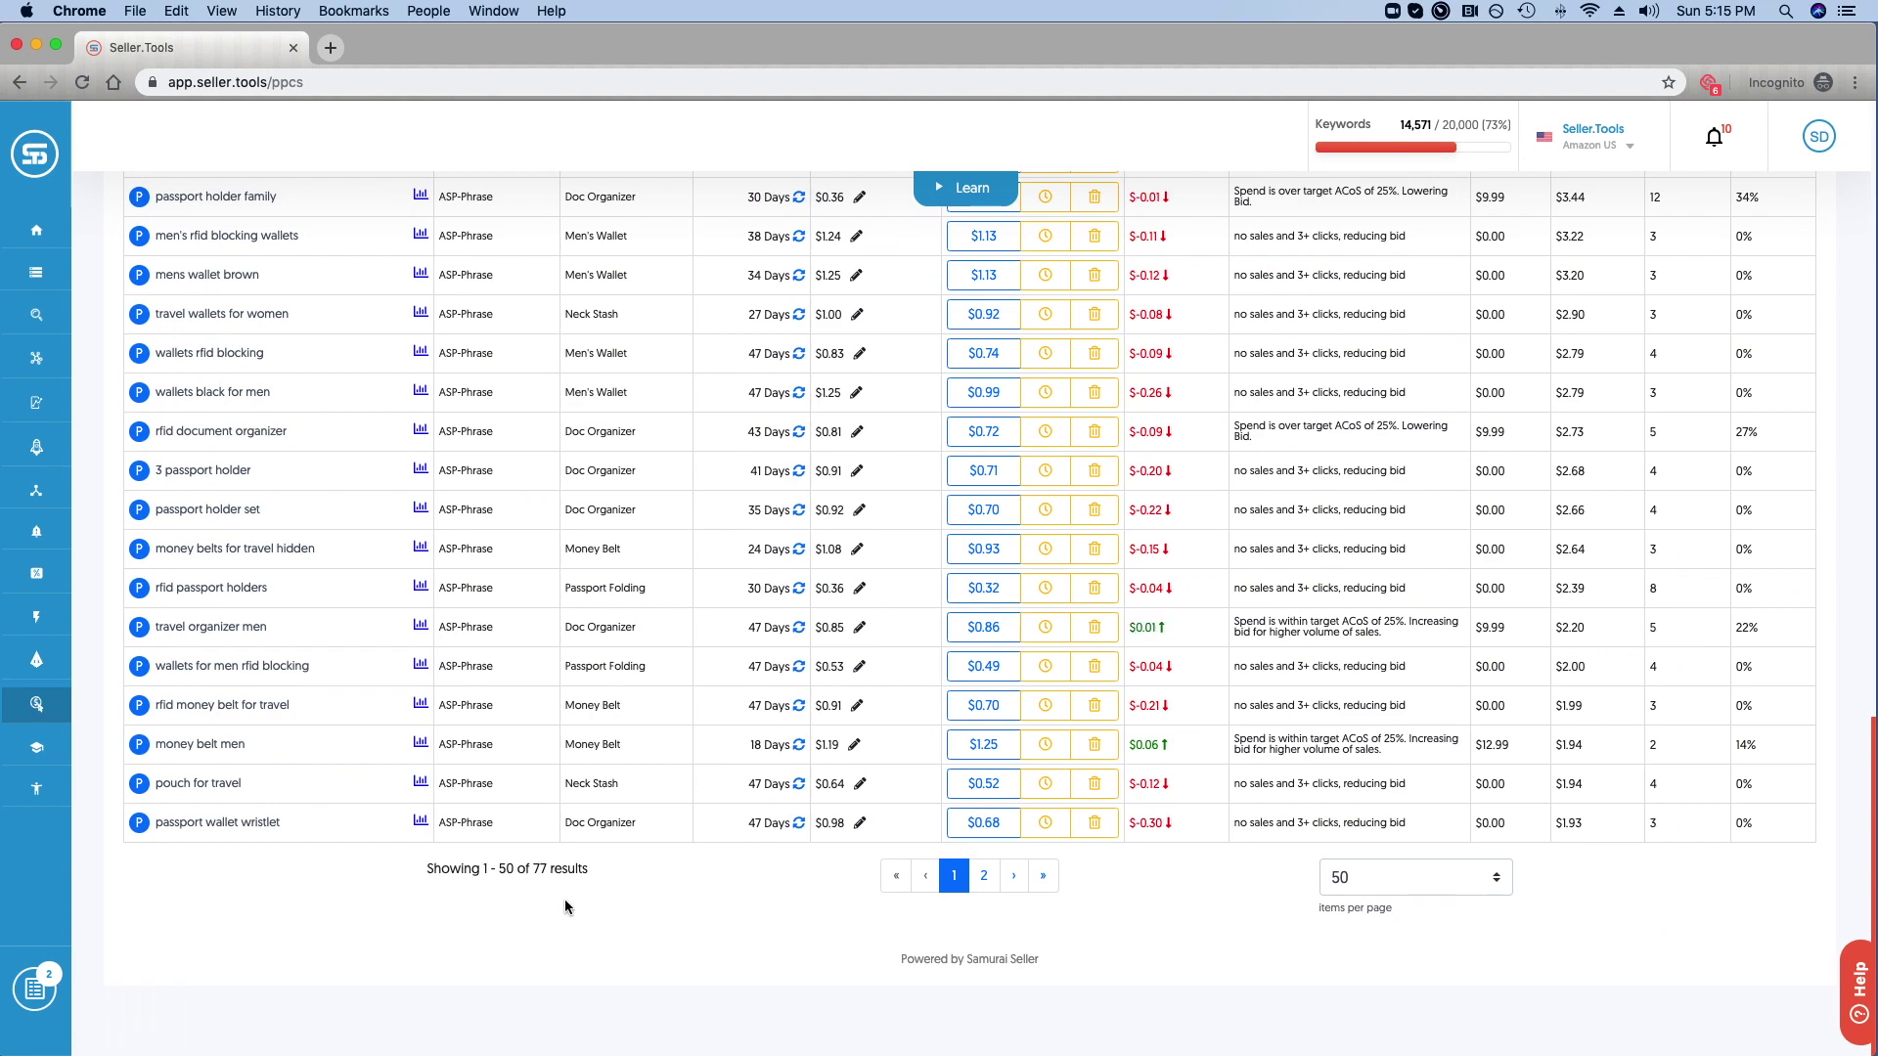
scroll(900, 905, up, 20)
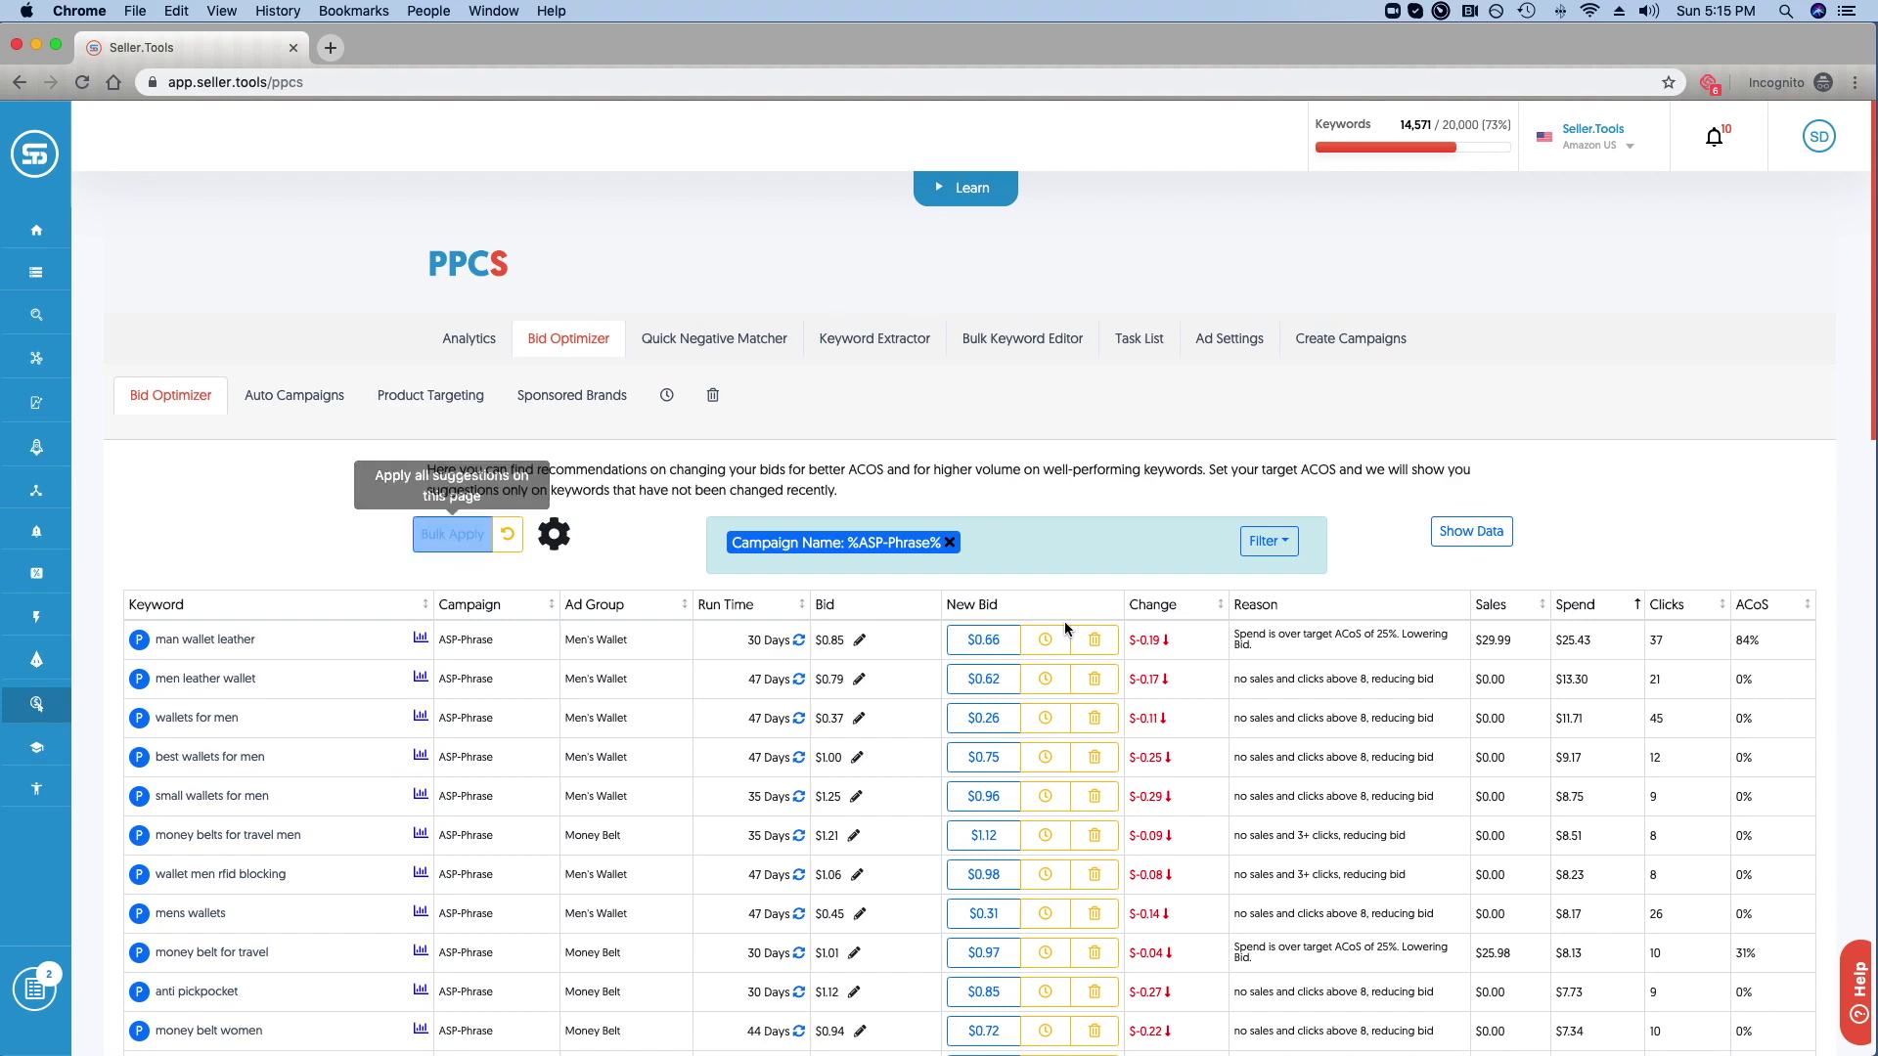
scroll(624, 574, down, 15)
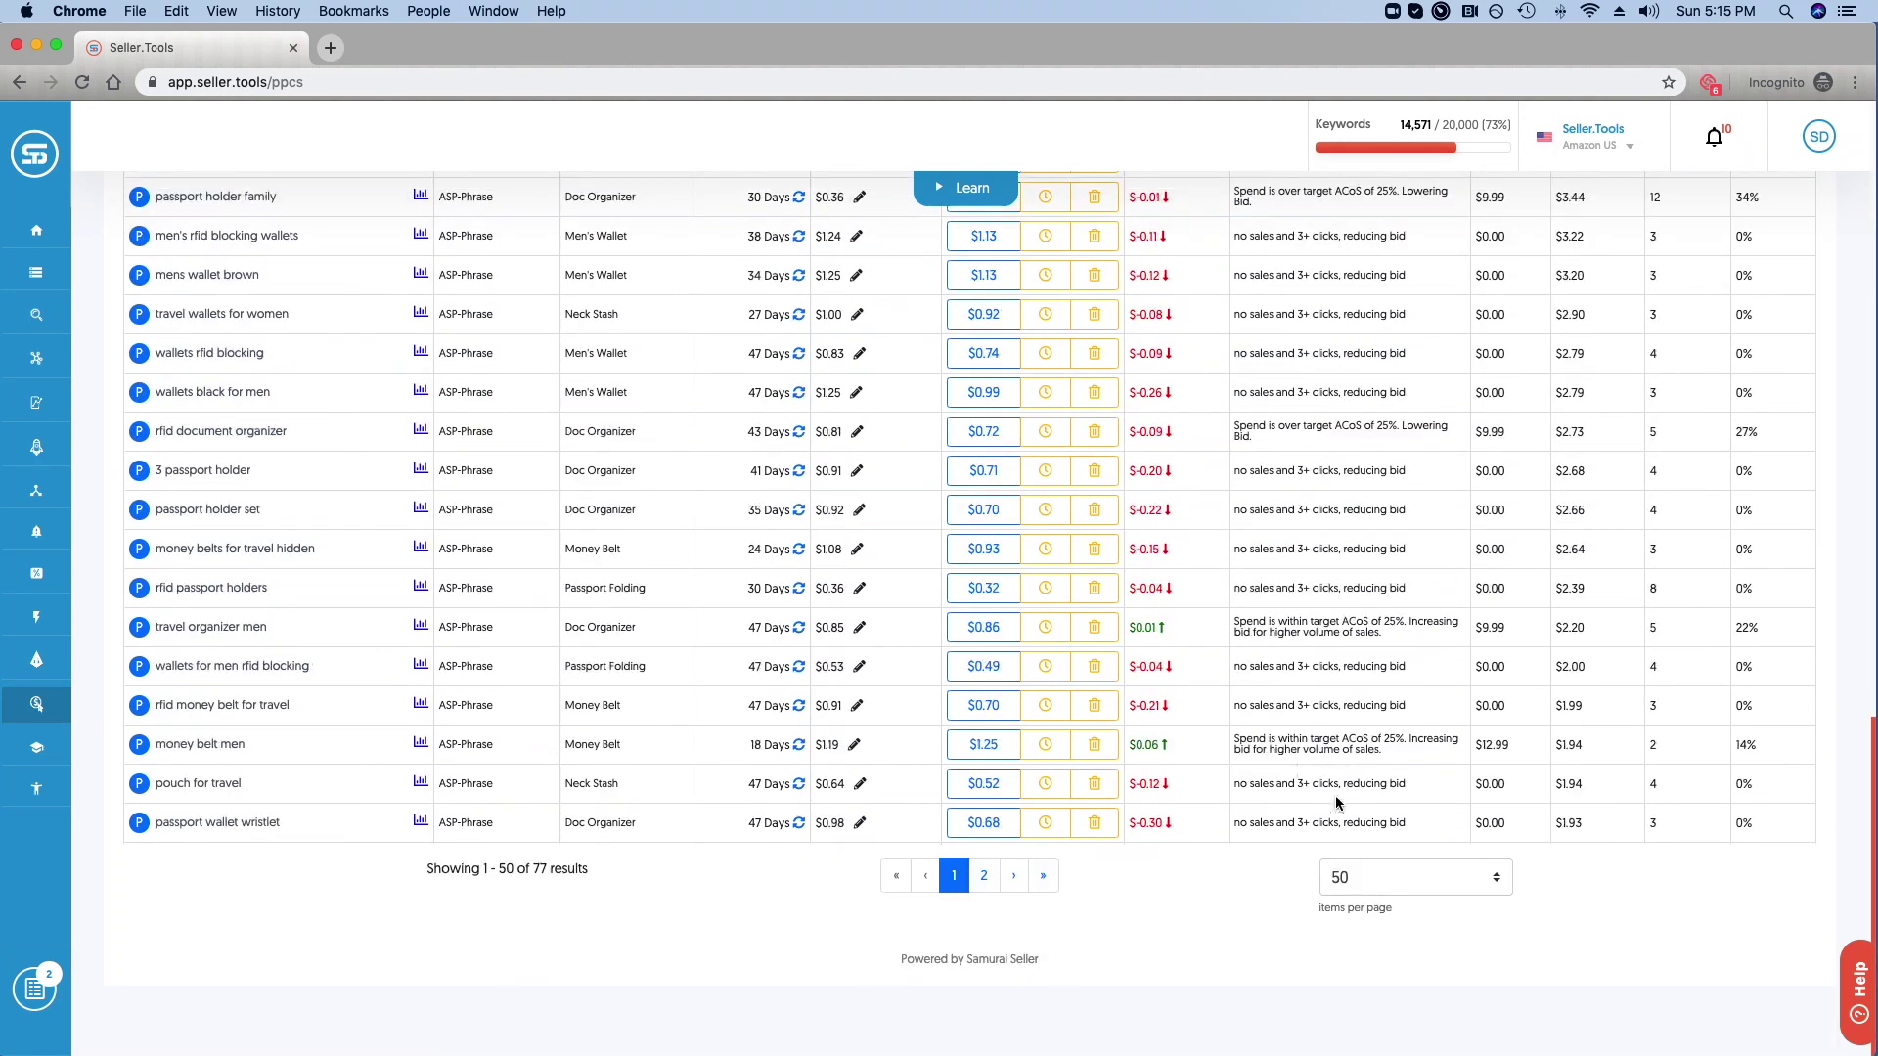
click(1416, 876)
click(1416, 899)
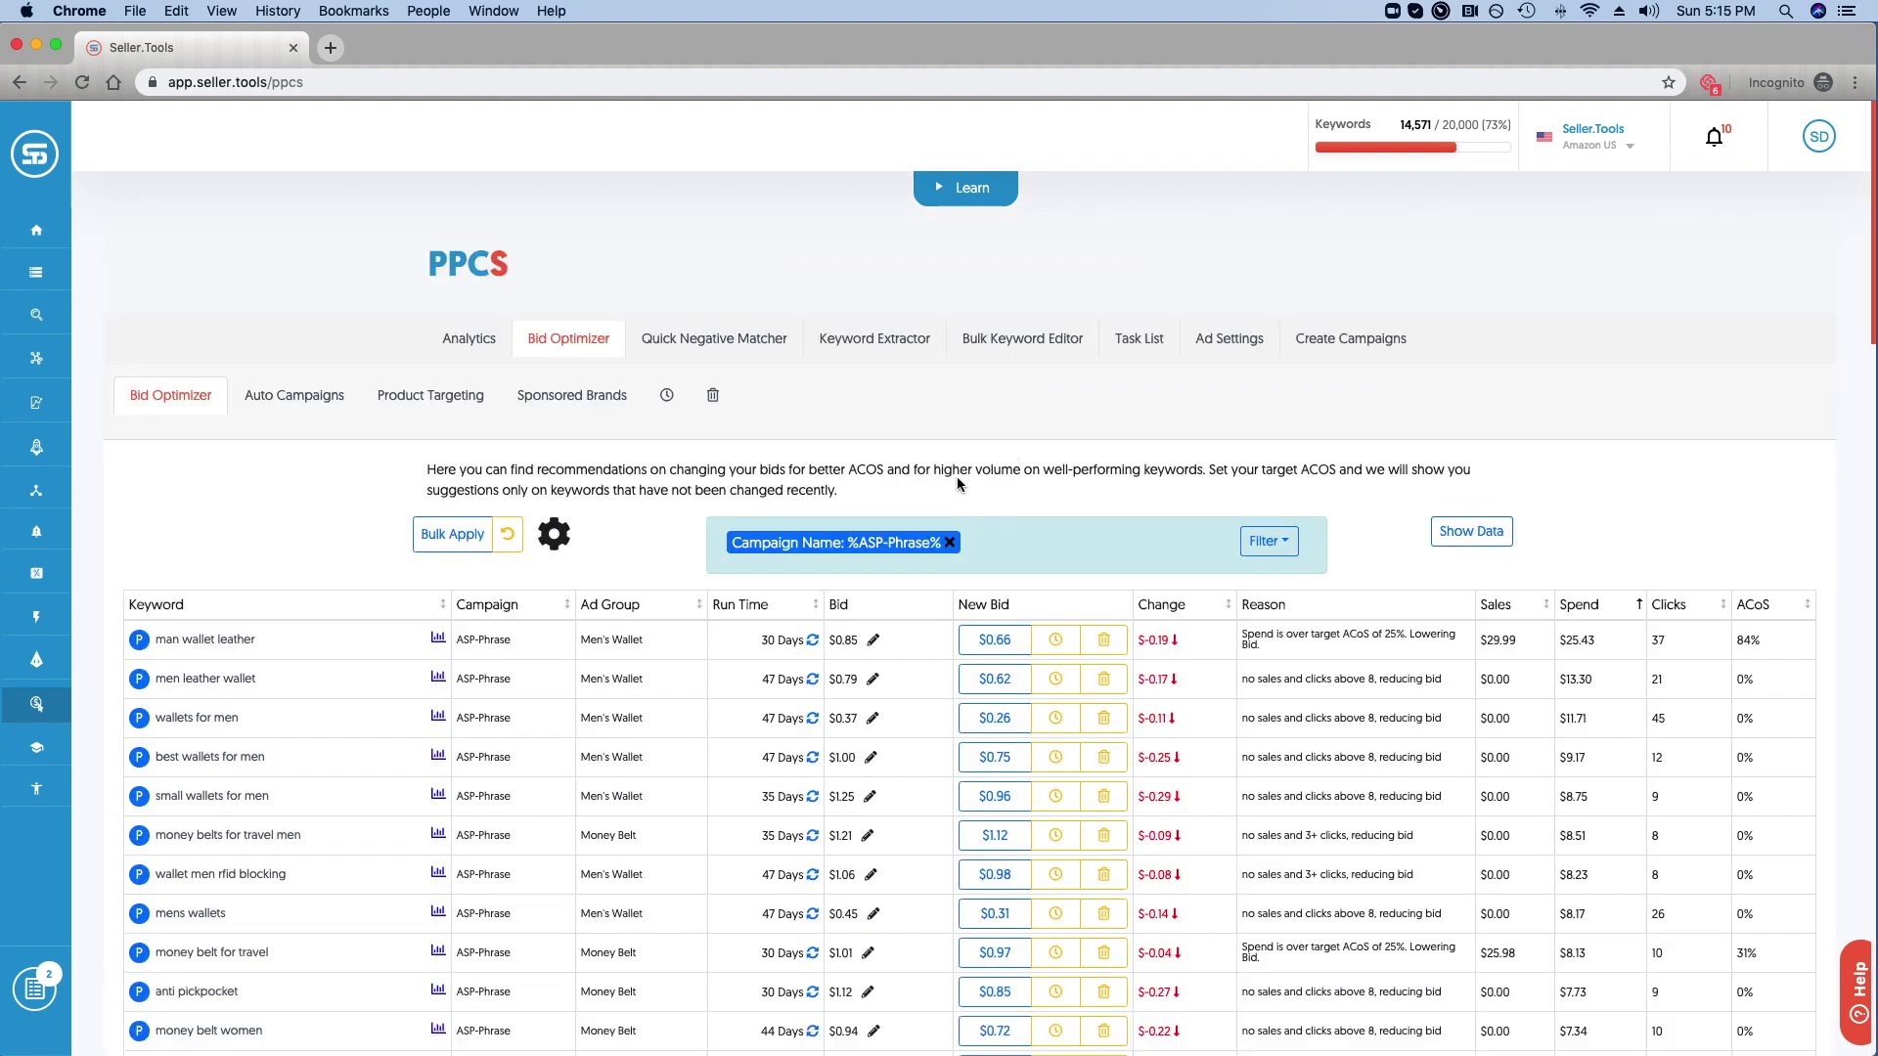
Step: Try bulk-applying all bid suggestions for the ASP-Phrase campaign, and undo the bulk change
click(426, 528)
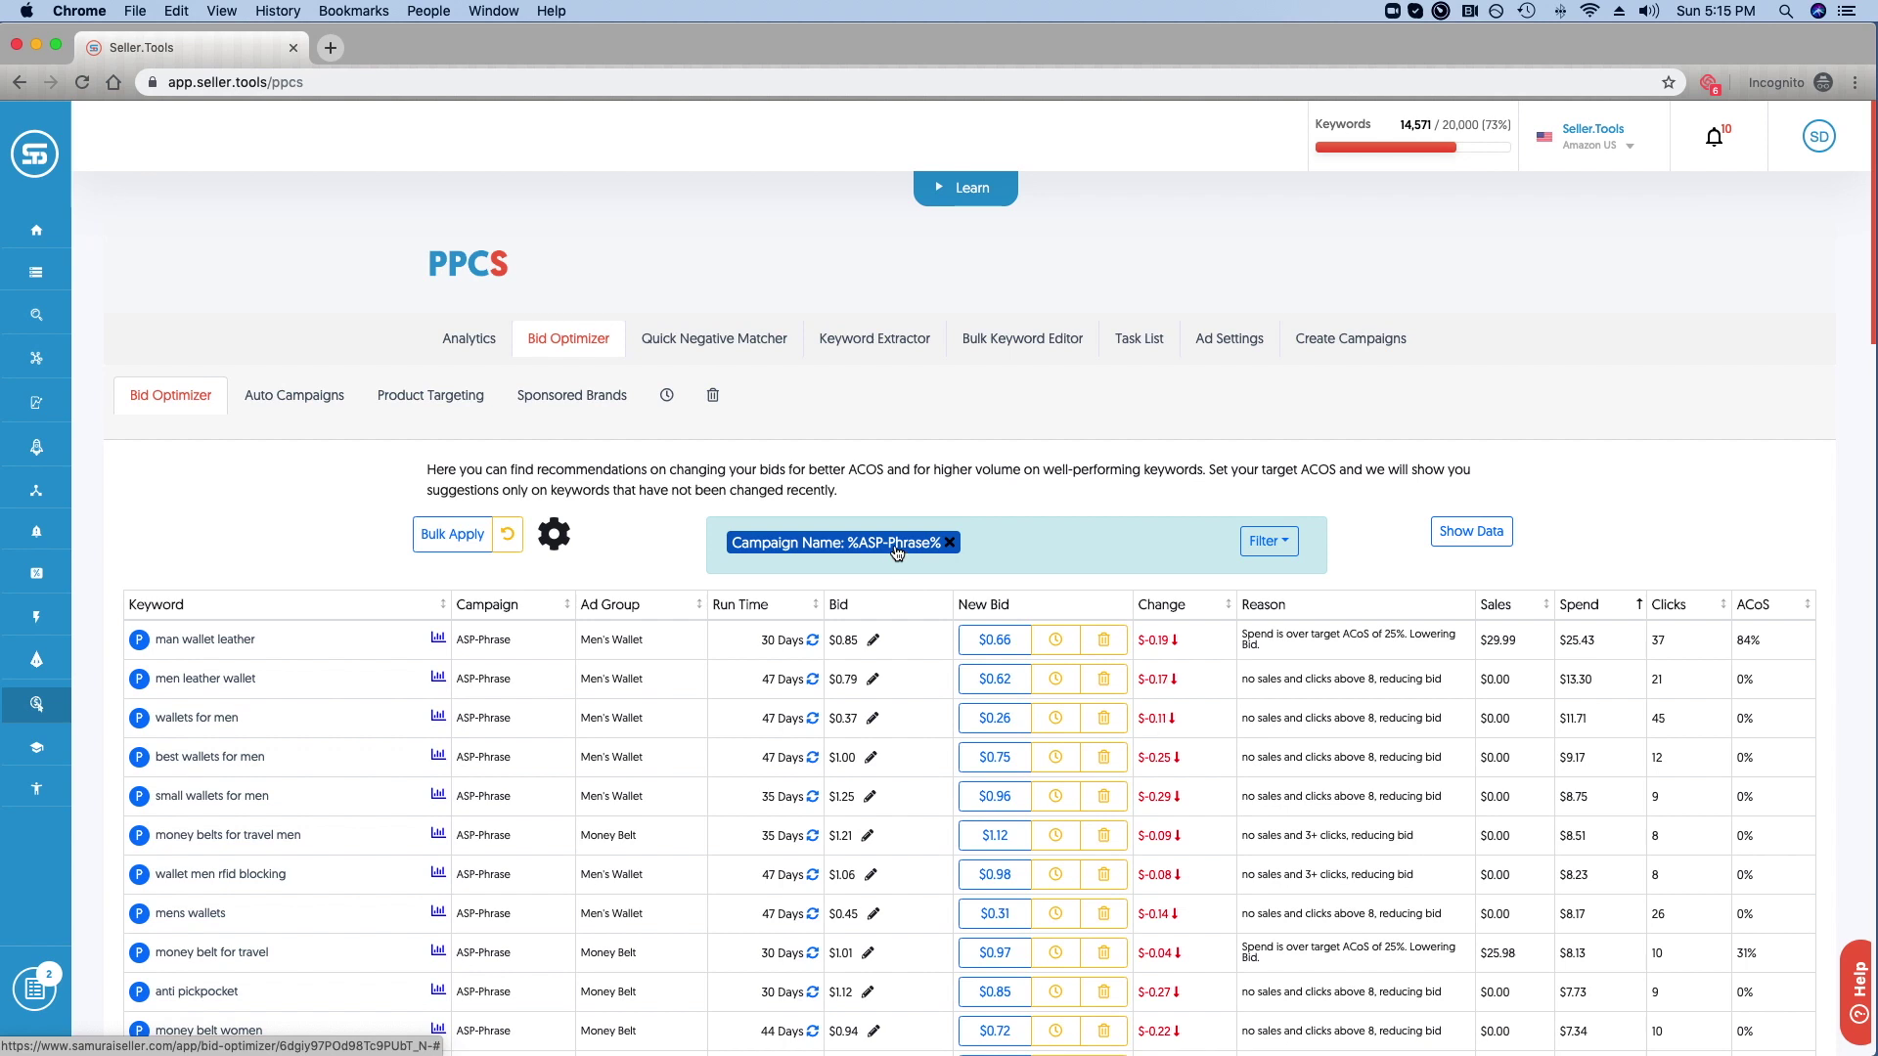
click(436, 539)
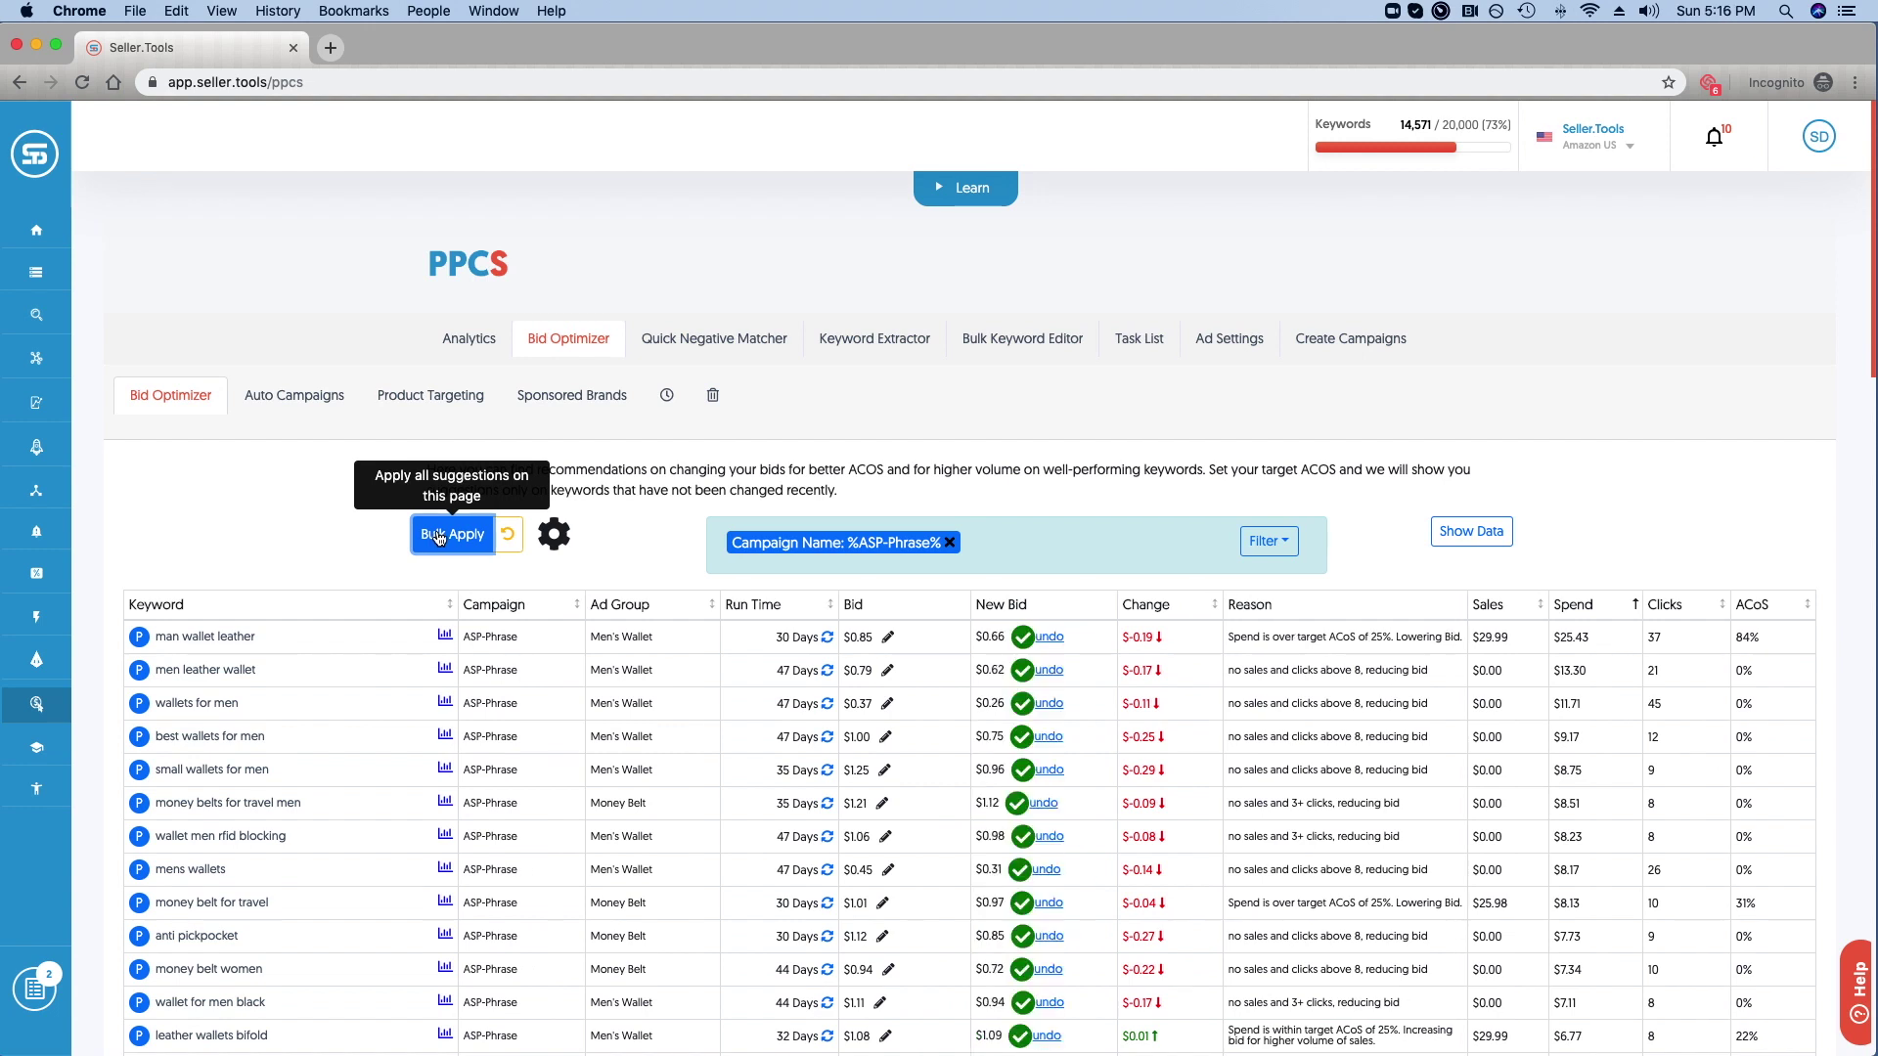
click(508, 548)
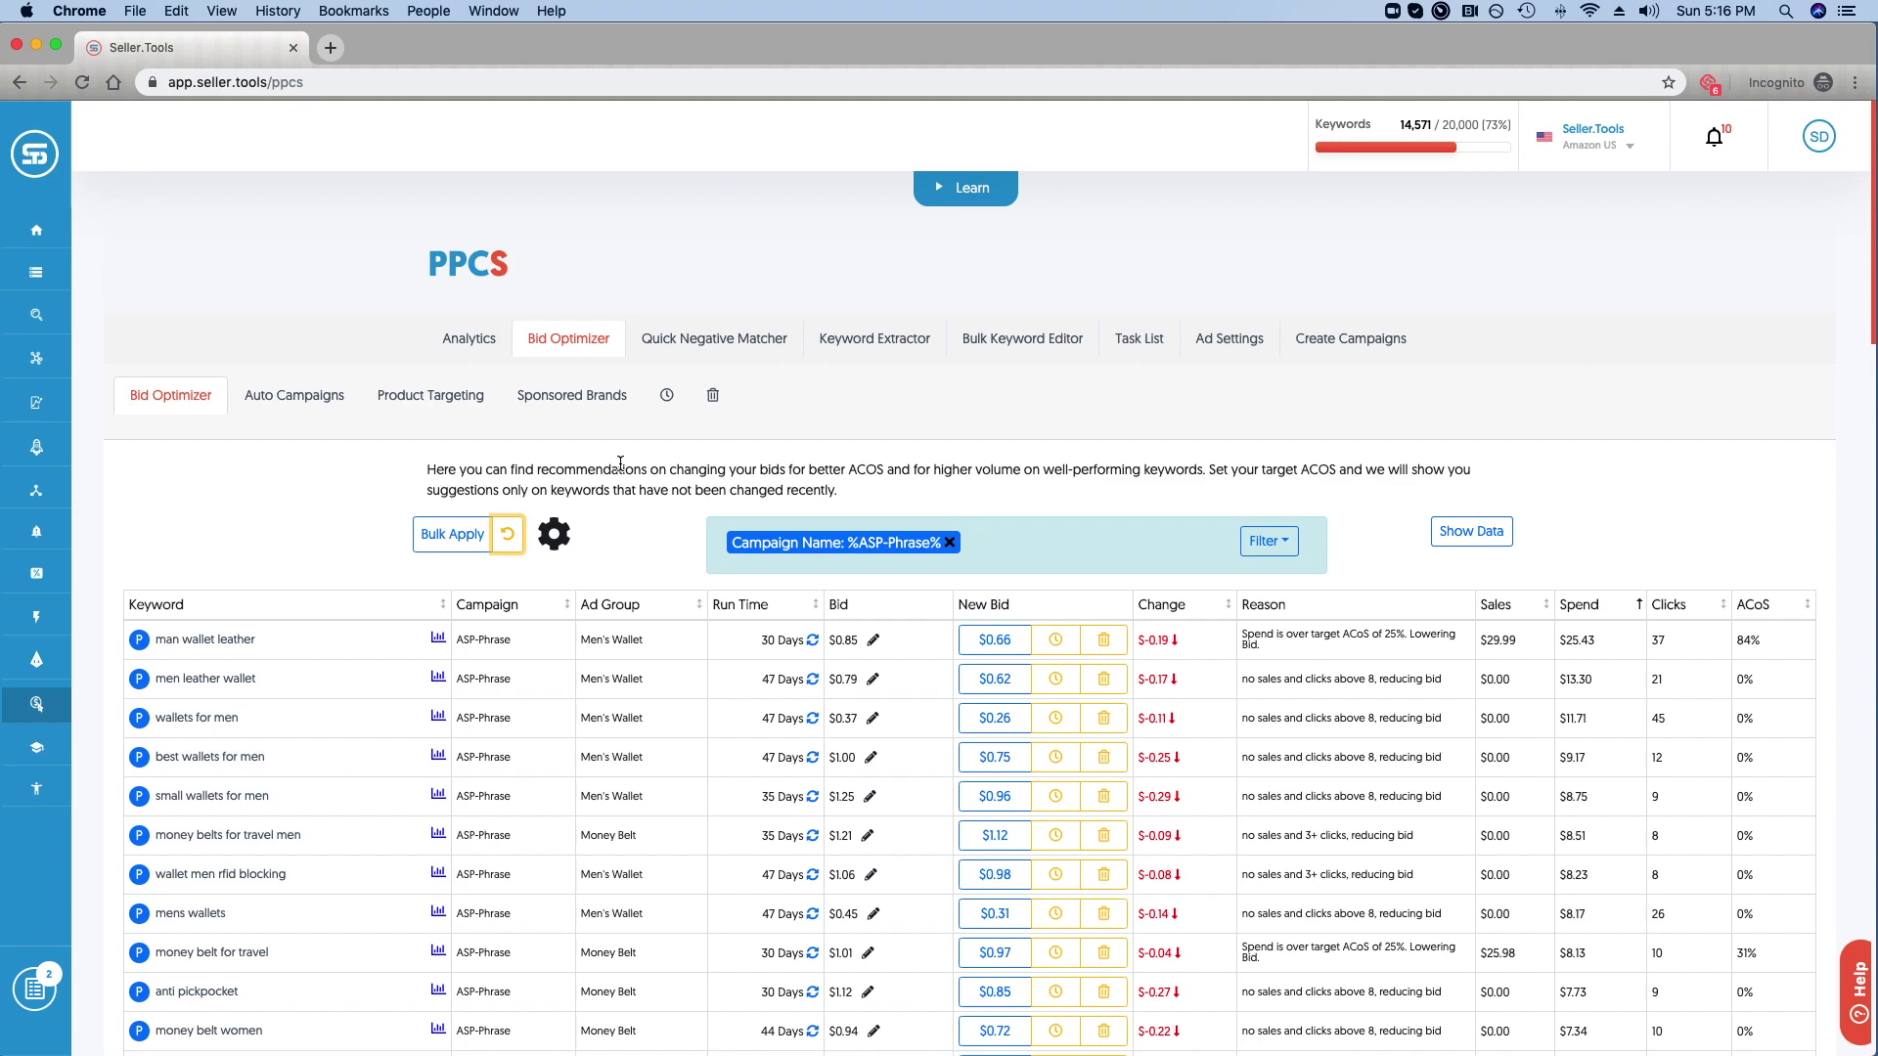
Step: Set the Bid Optimizer Target ACoS to 40 and save the optimizer settings
click(553, 534)
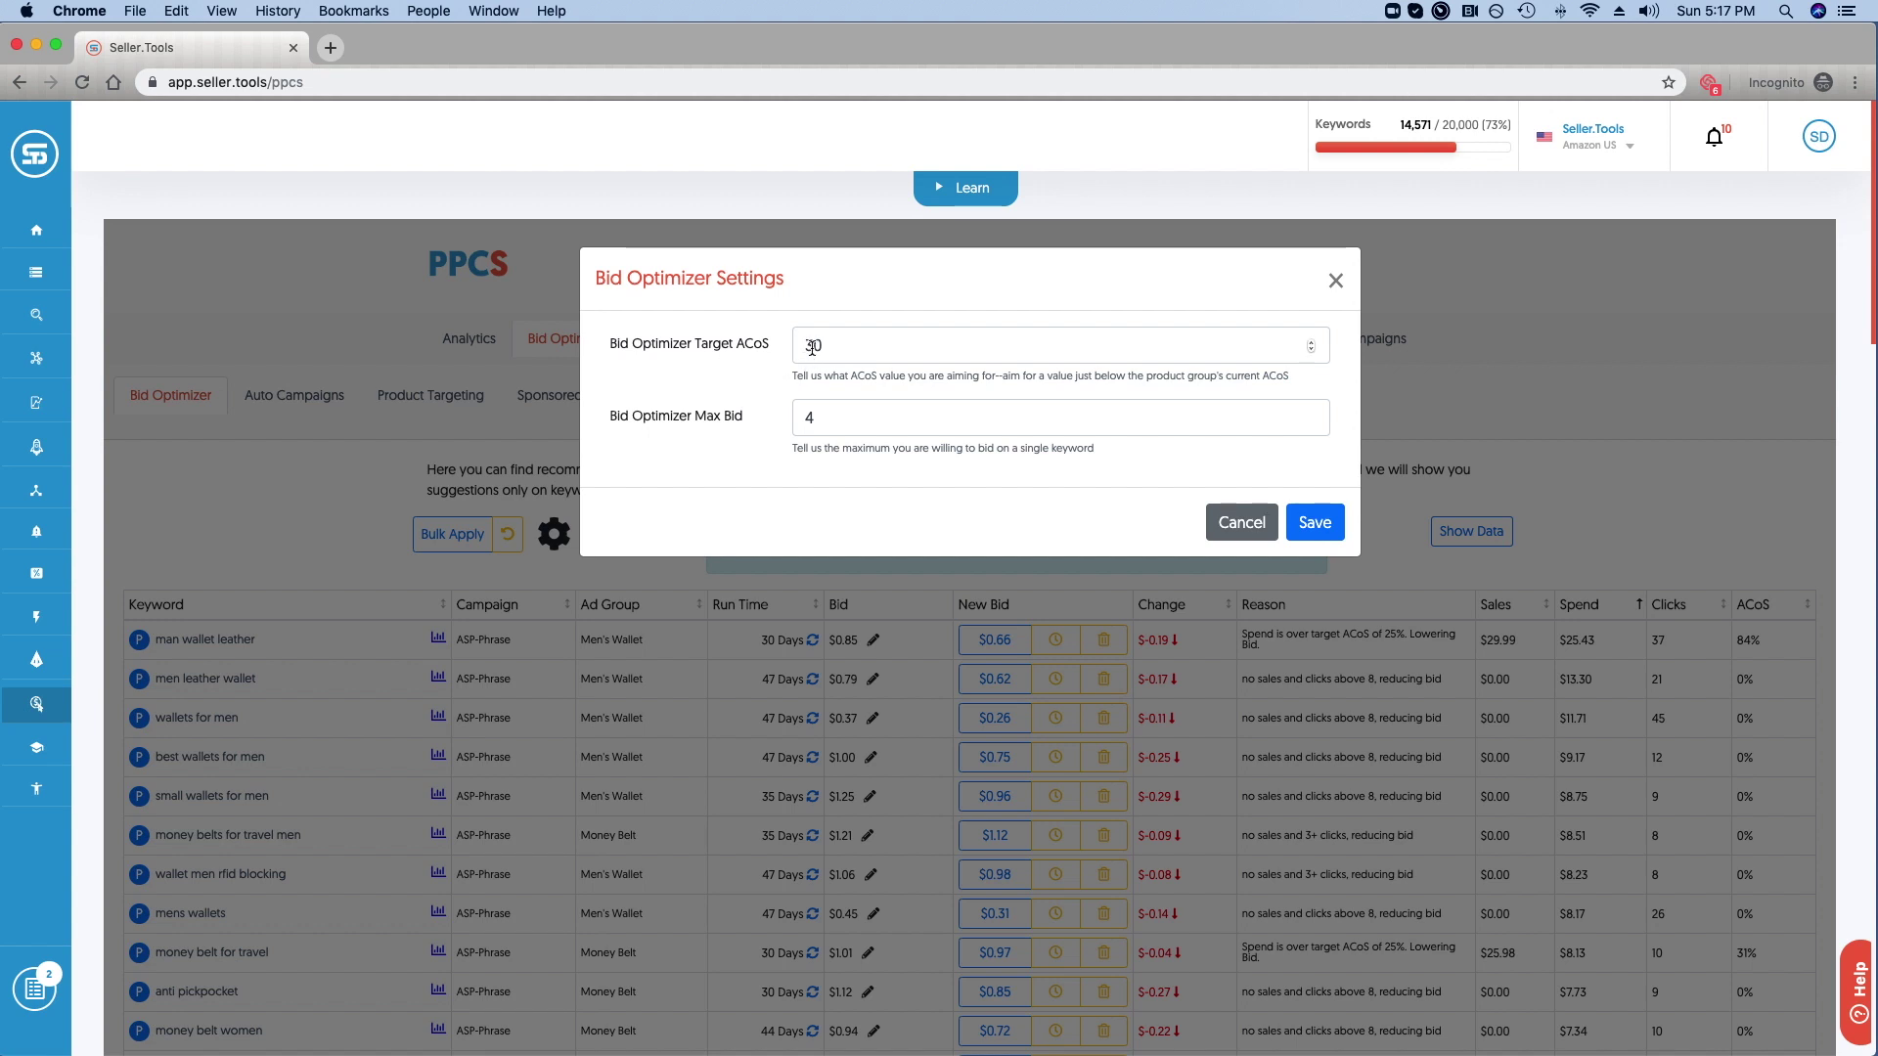
double_click(837, 345)
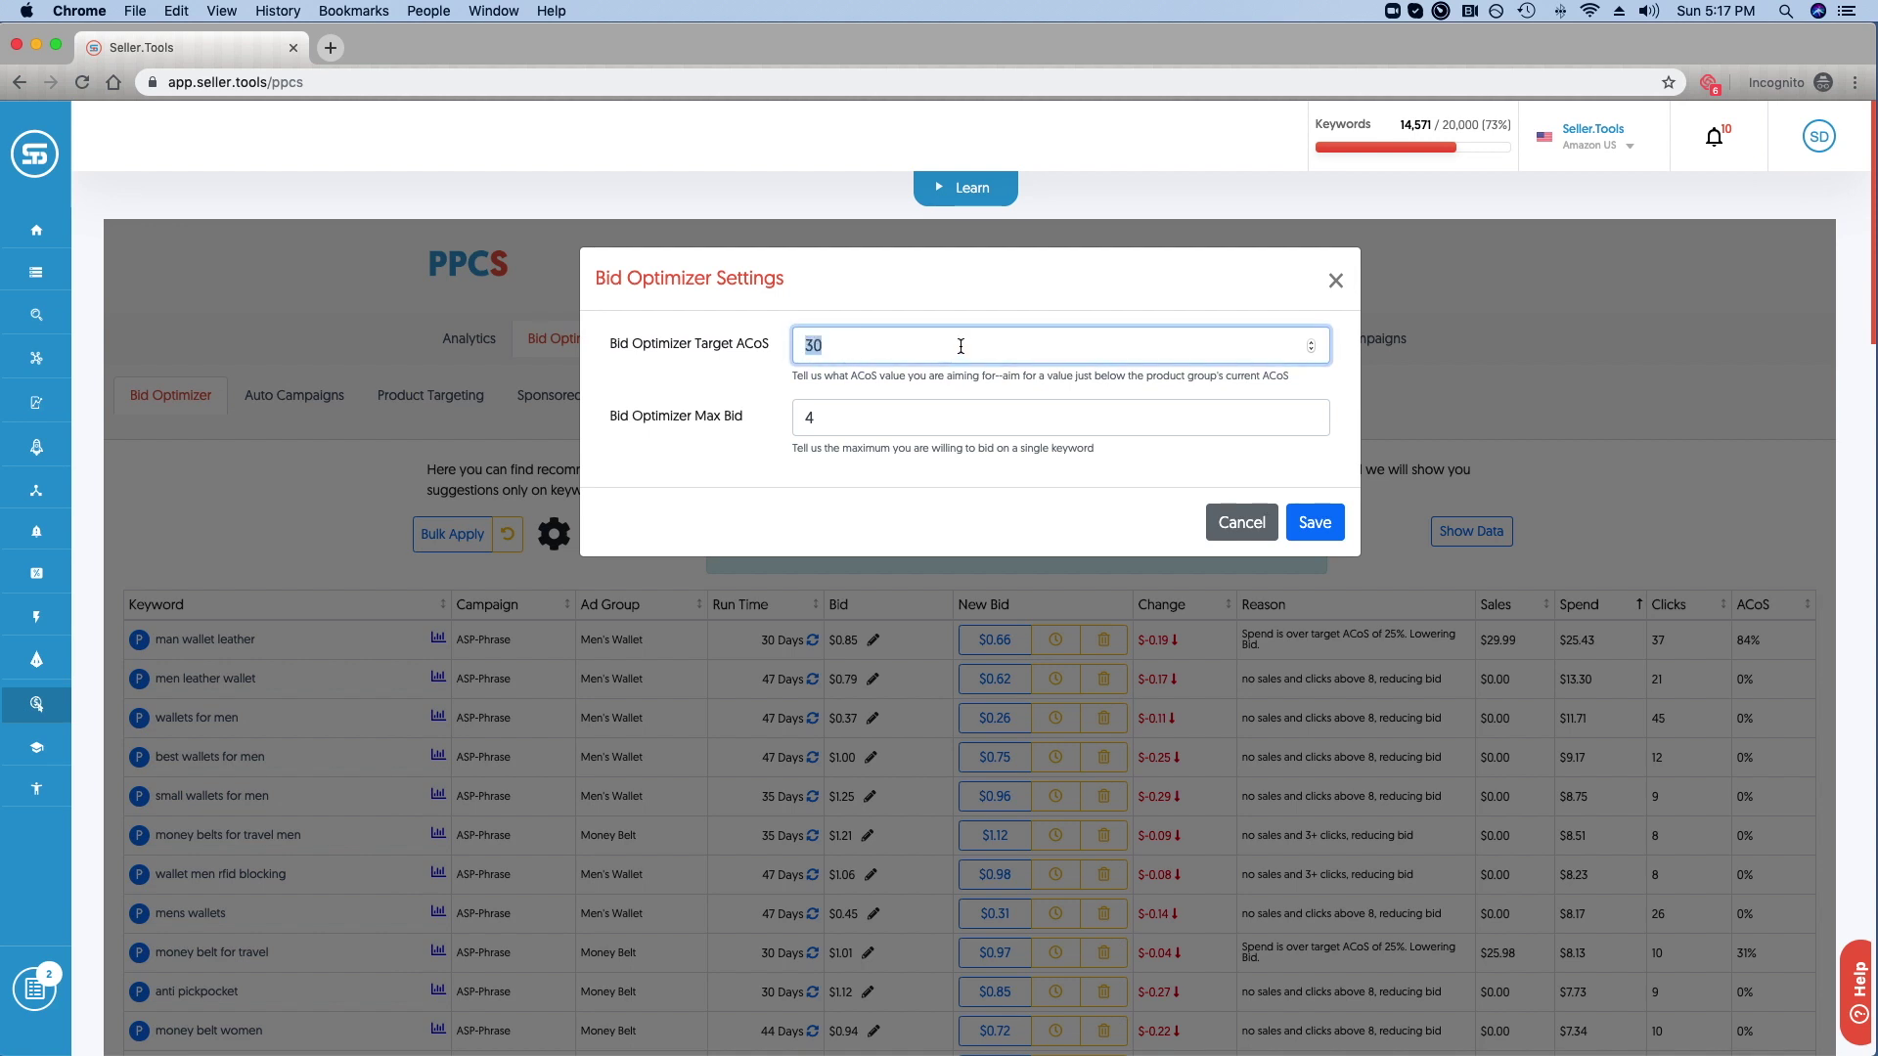
text(40)
click(1330, 528)
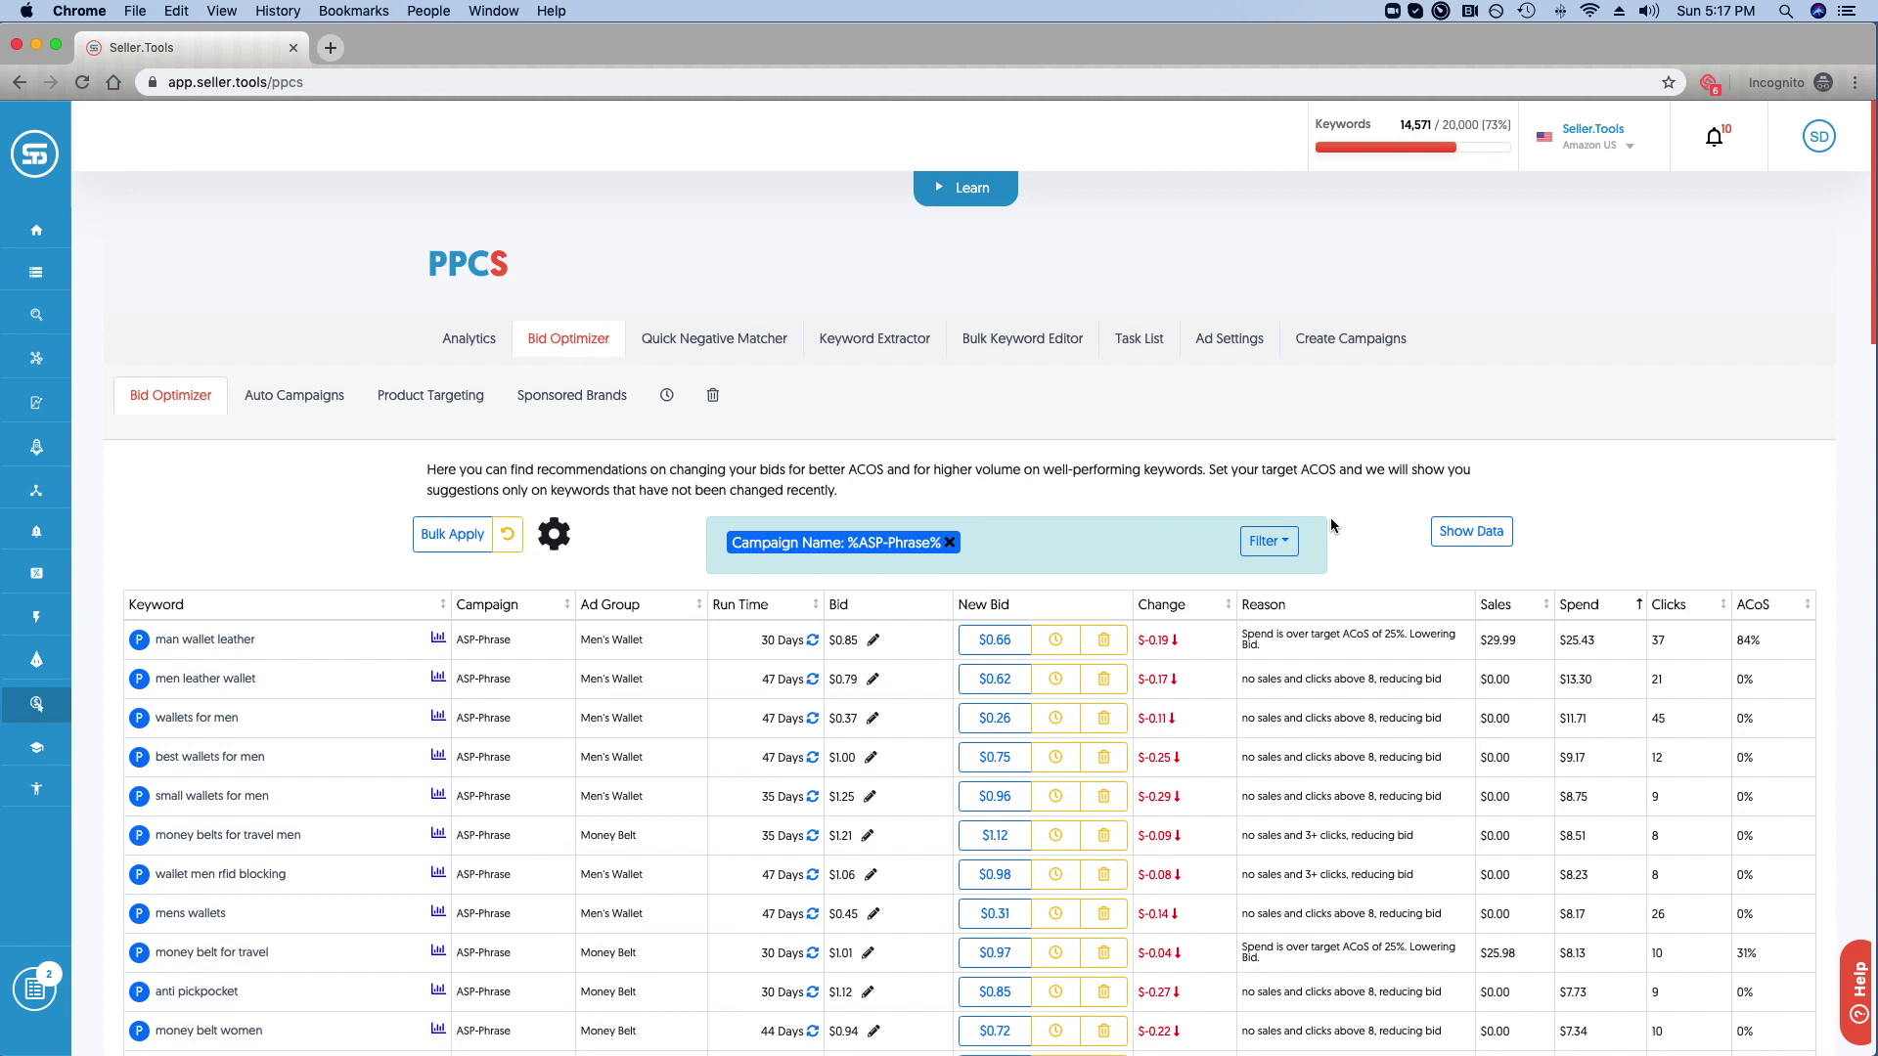
Step: Examine the Wallet Passport product group's ASINs, campaigns, ad groups and target ACoS in the Ad Settings
click(1234, 342)
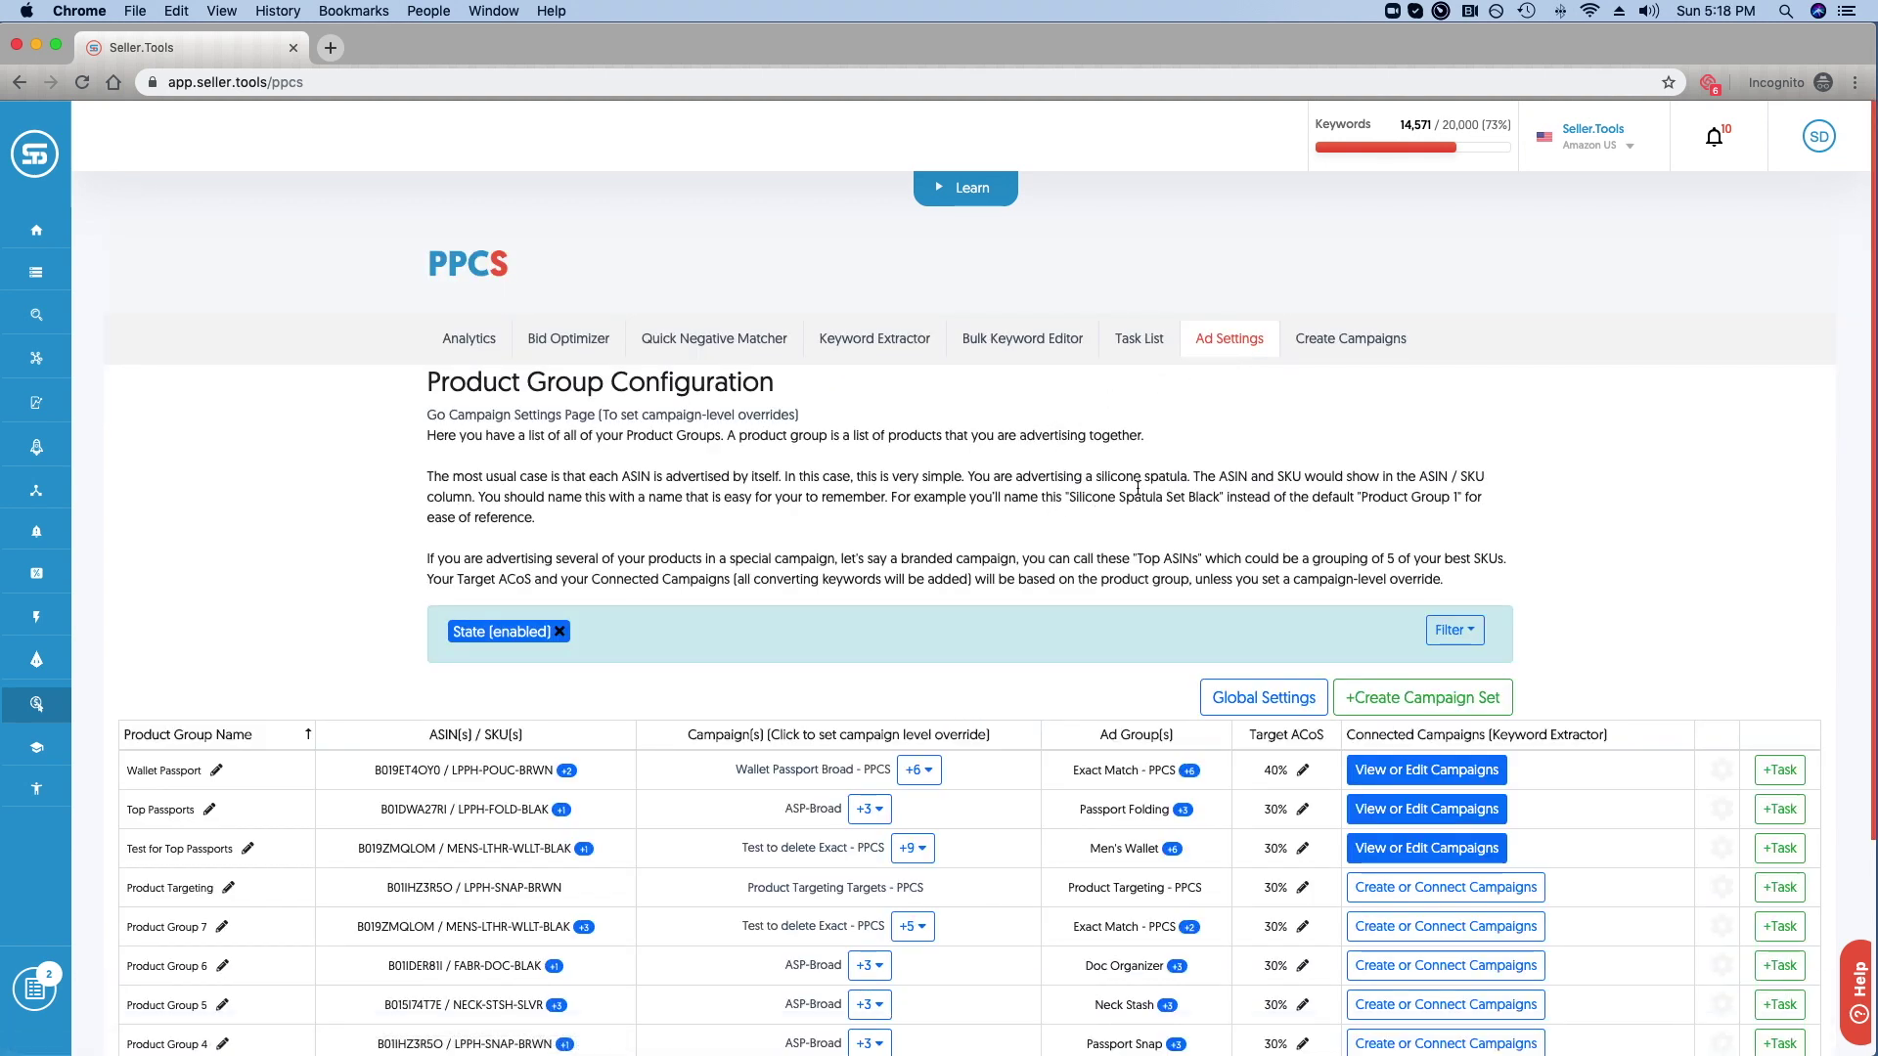
scroll(1222, 491, down, 1)
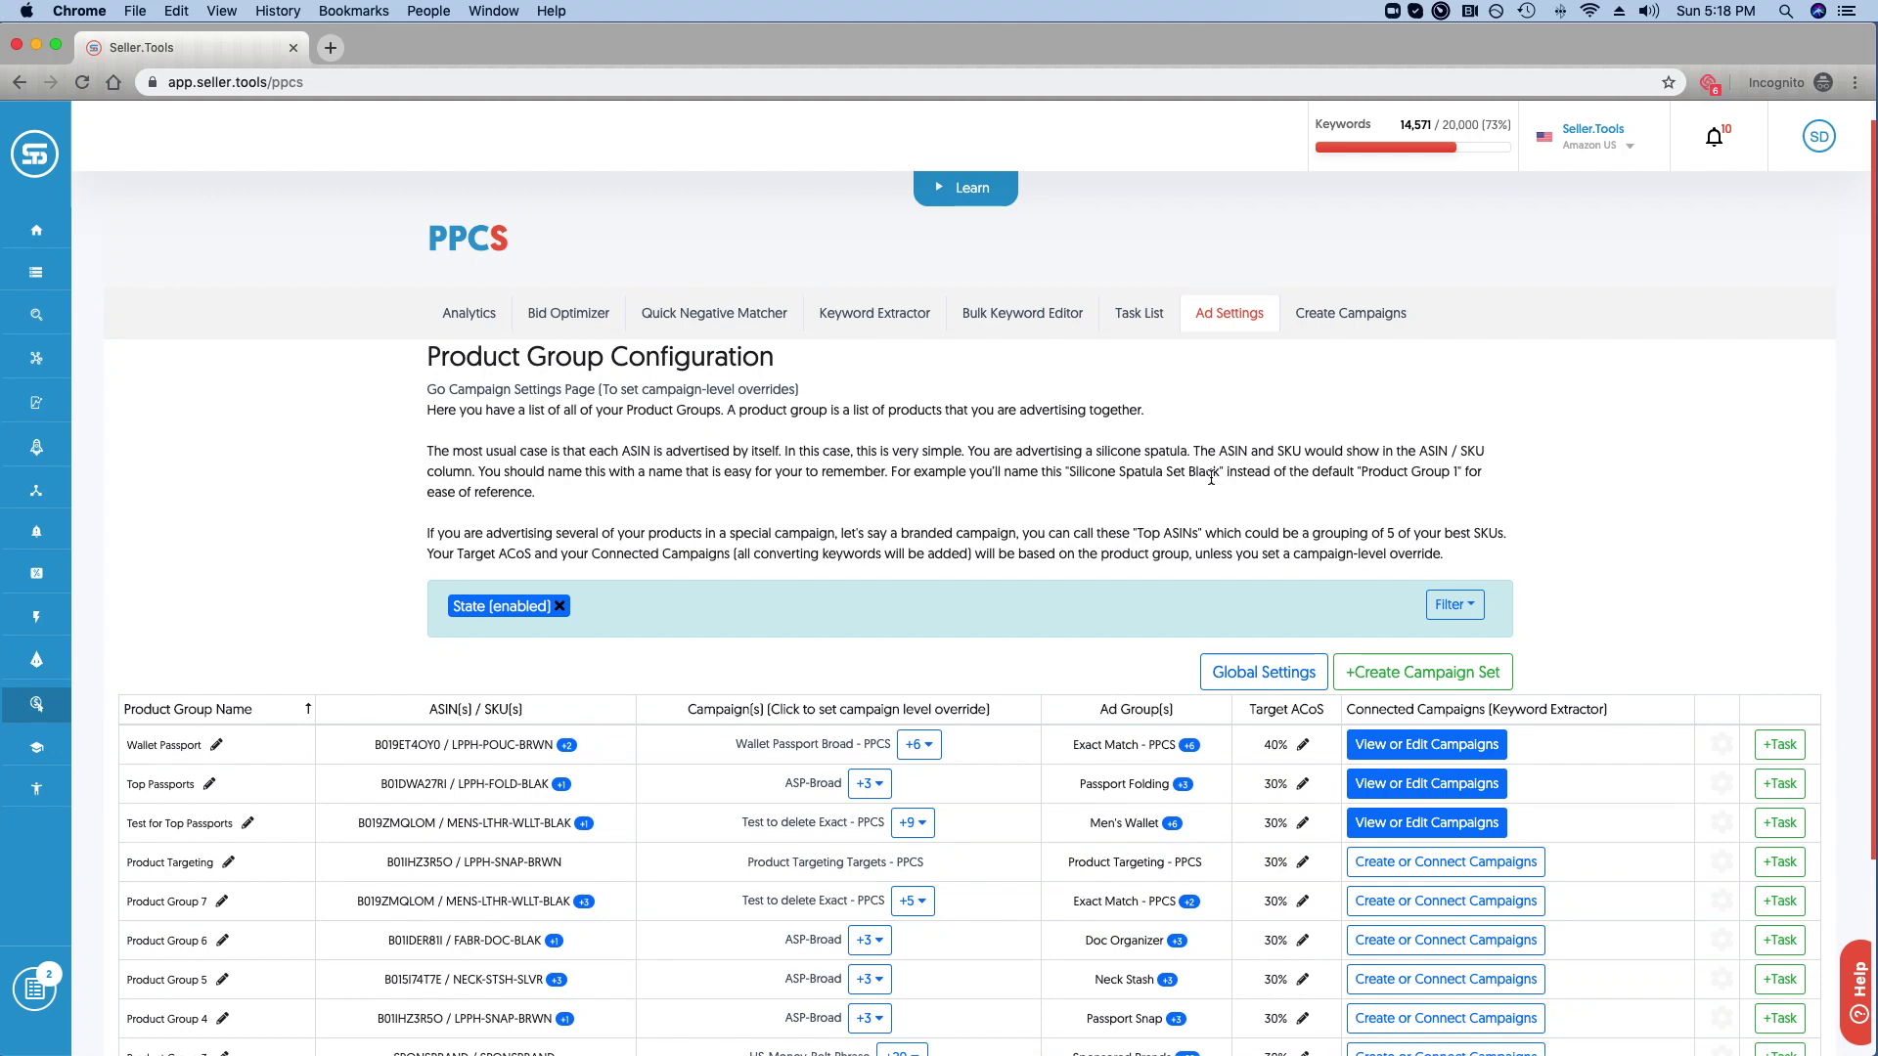
scroll(1212, 484, down, 2)
scroll(1211, 476, down, 3)
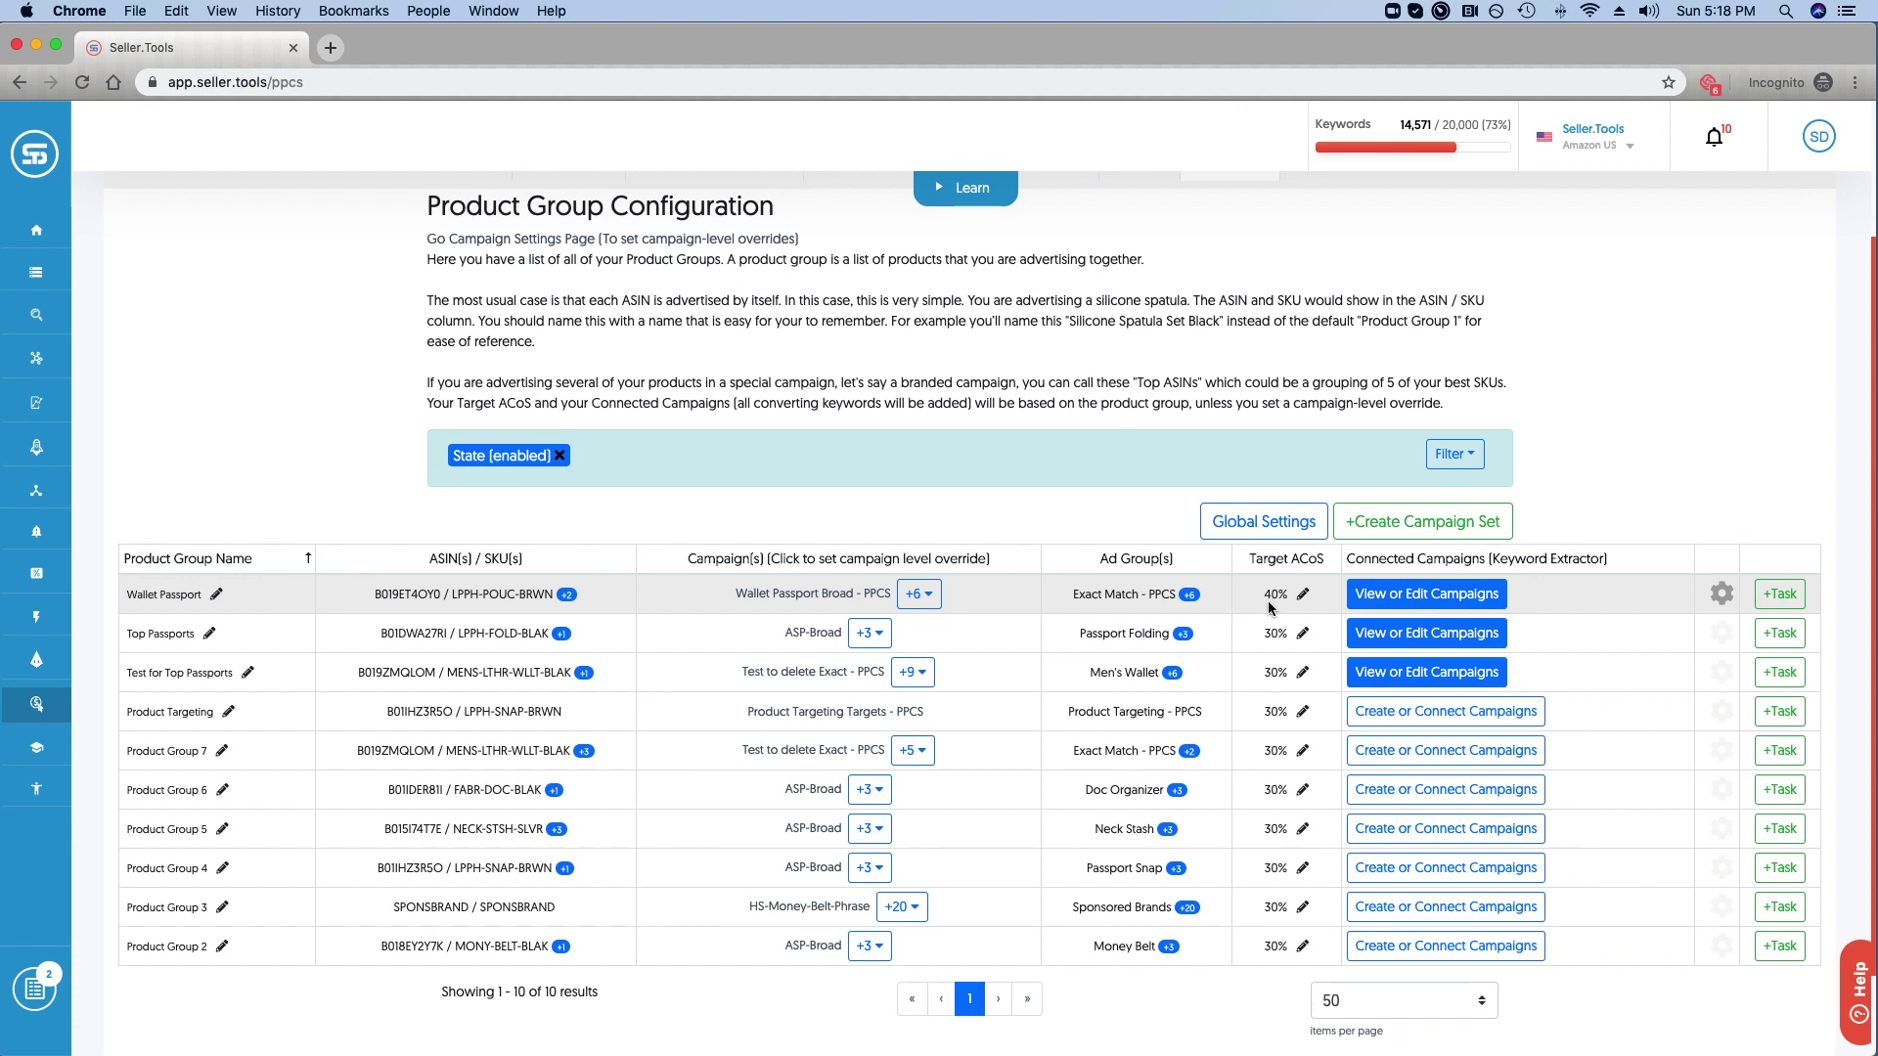
mouse_move(422, 594)
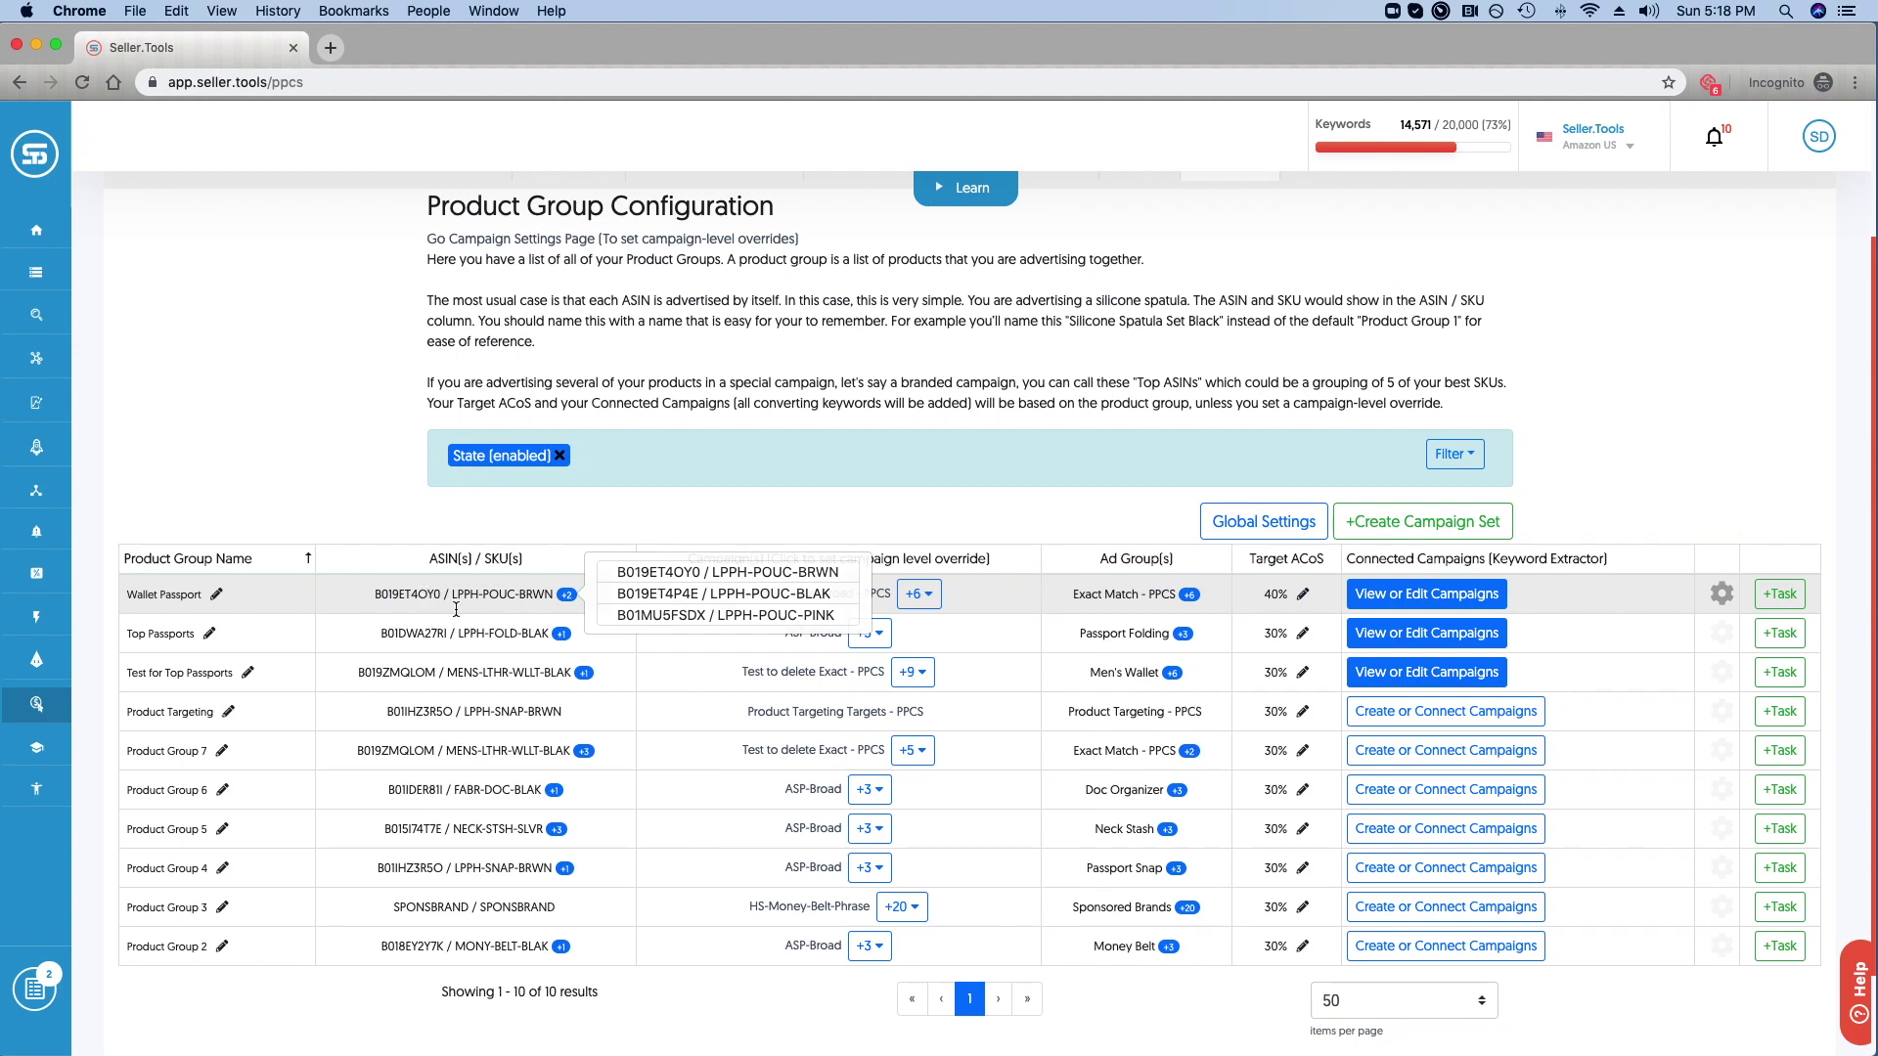
click(932, 596)
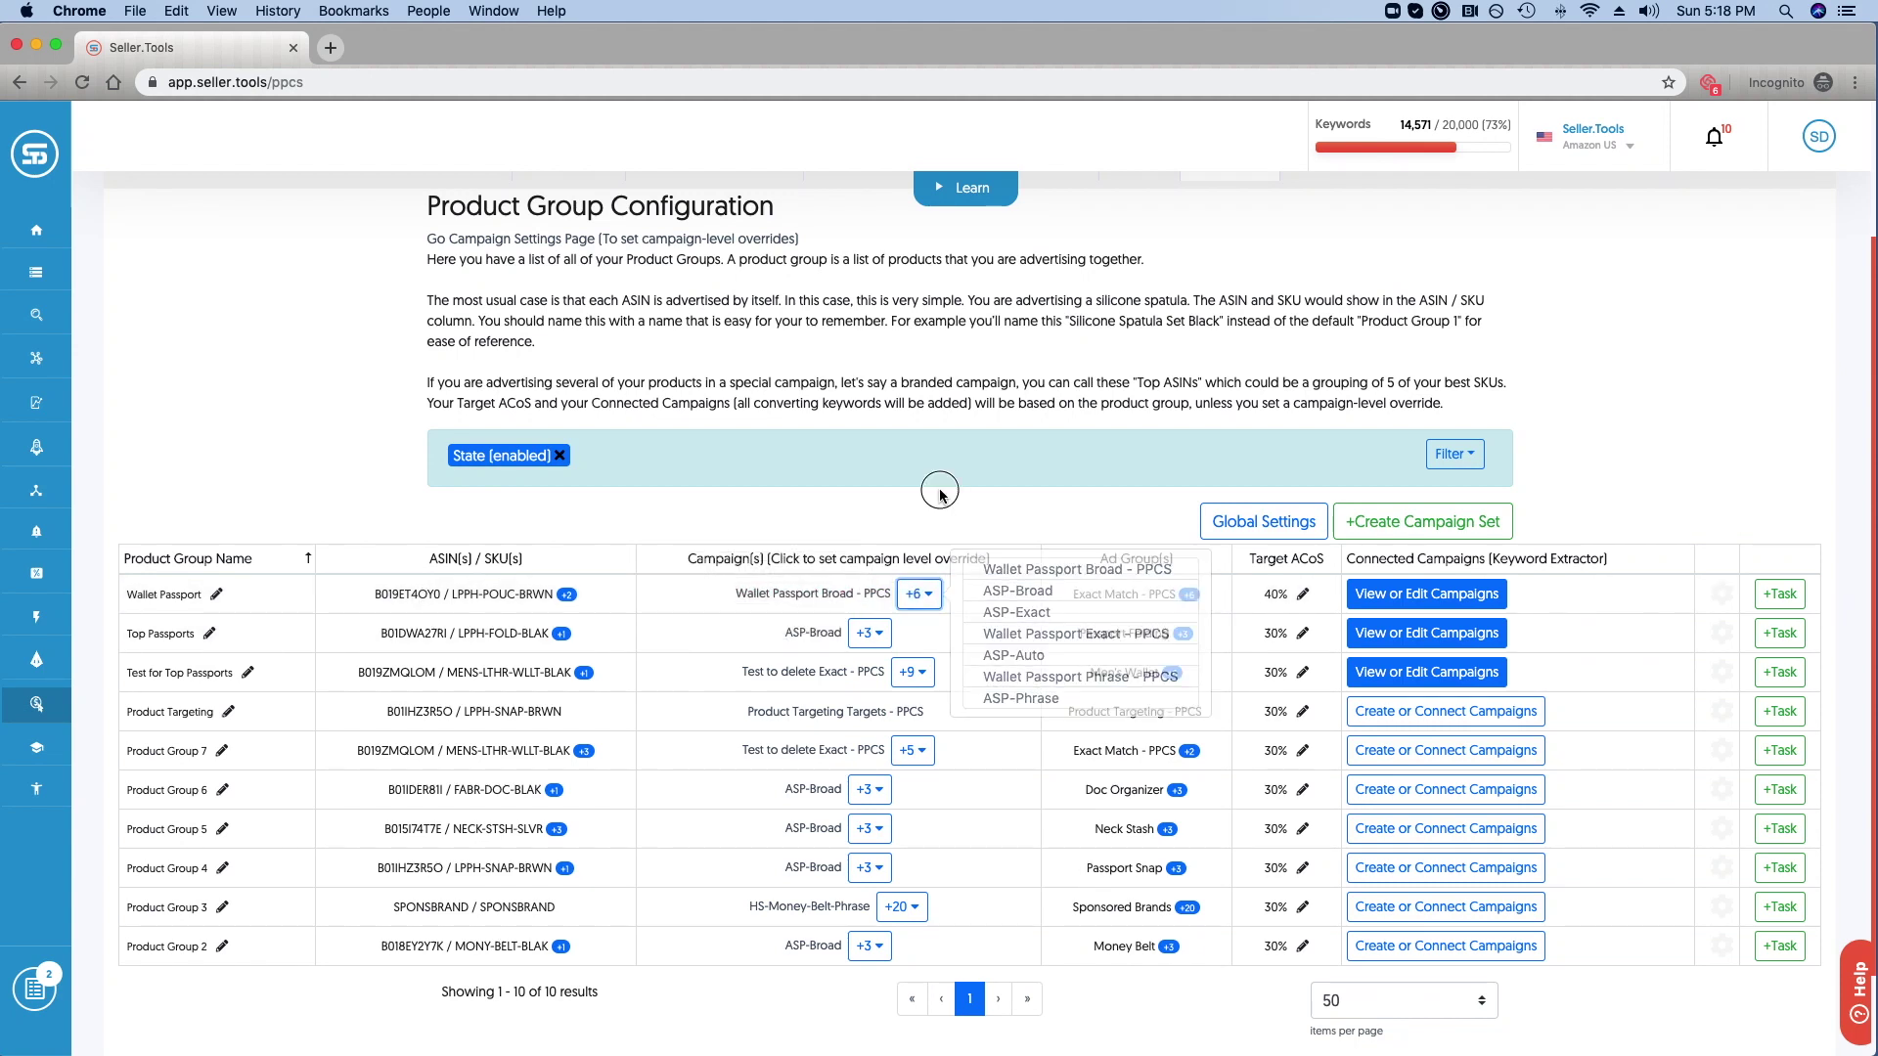
mouse_move(1183, 598)
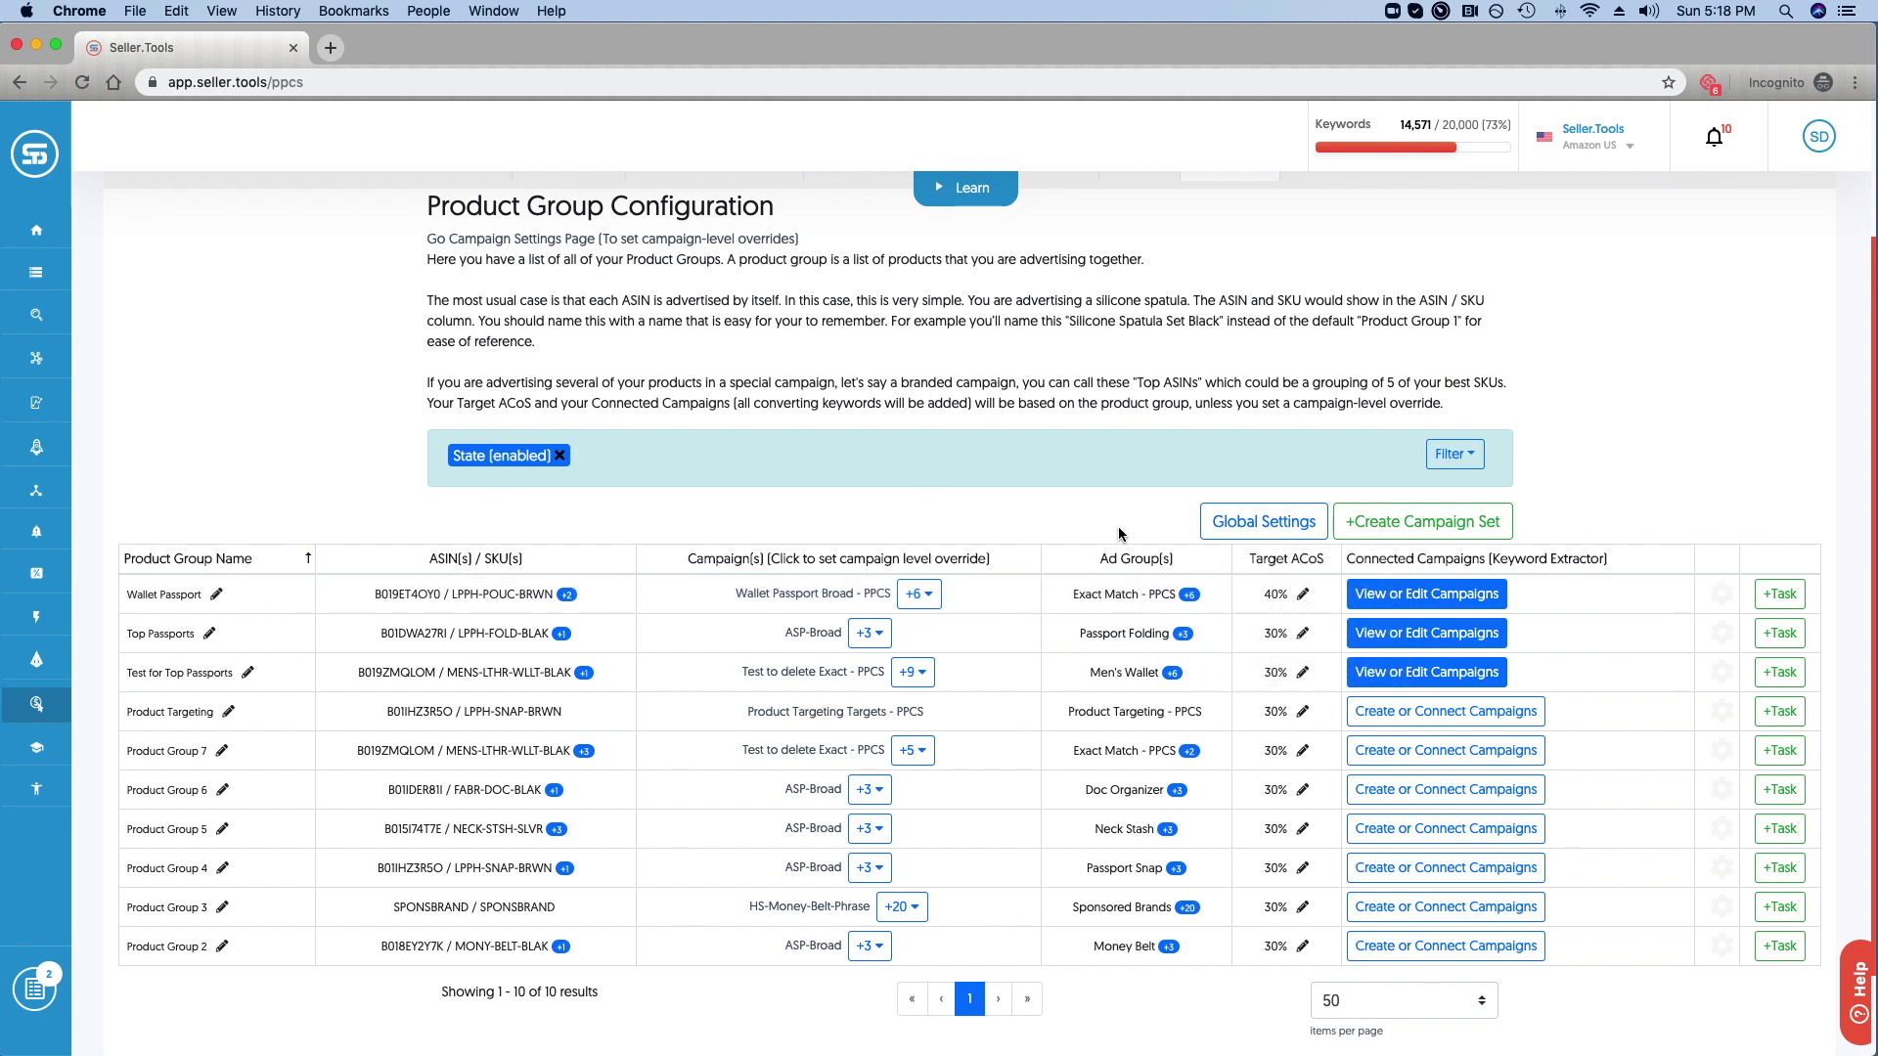
Step: Check the Wallet Passport group's target ACoS field and review the product groups' global bid settings without changing them
click(1303, 594)
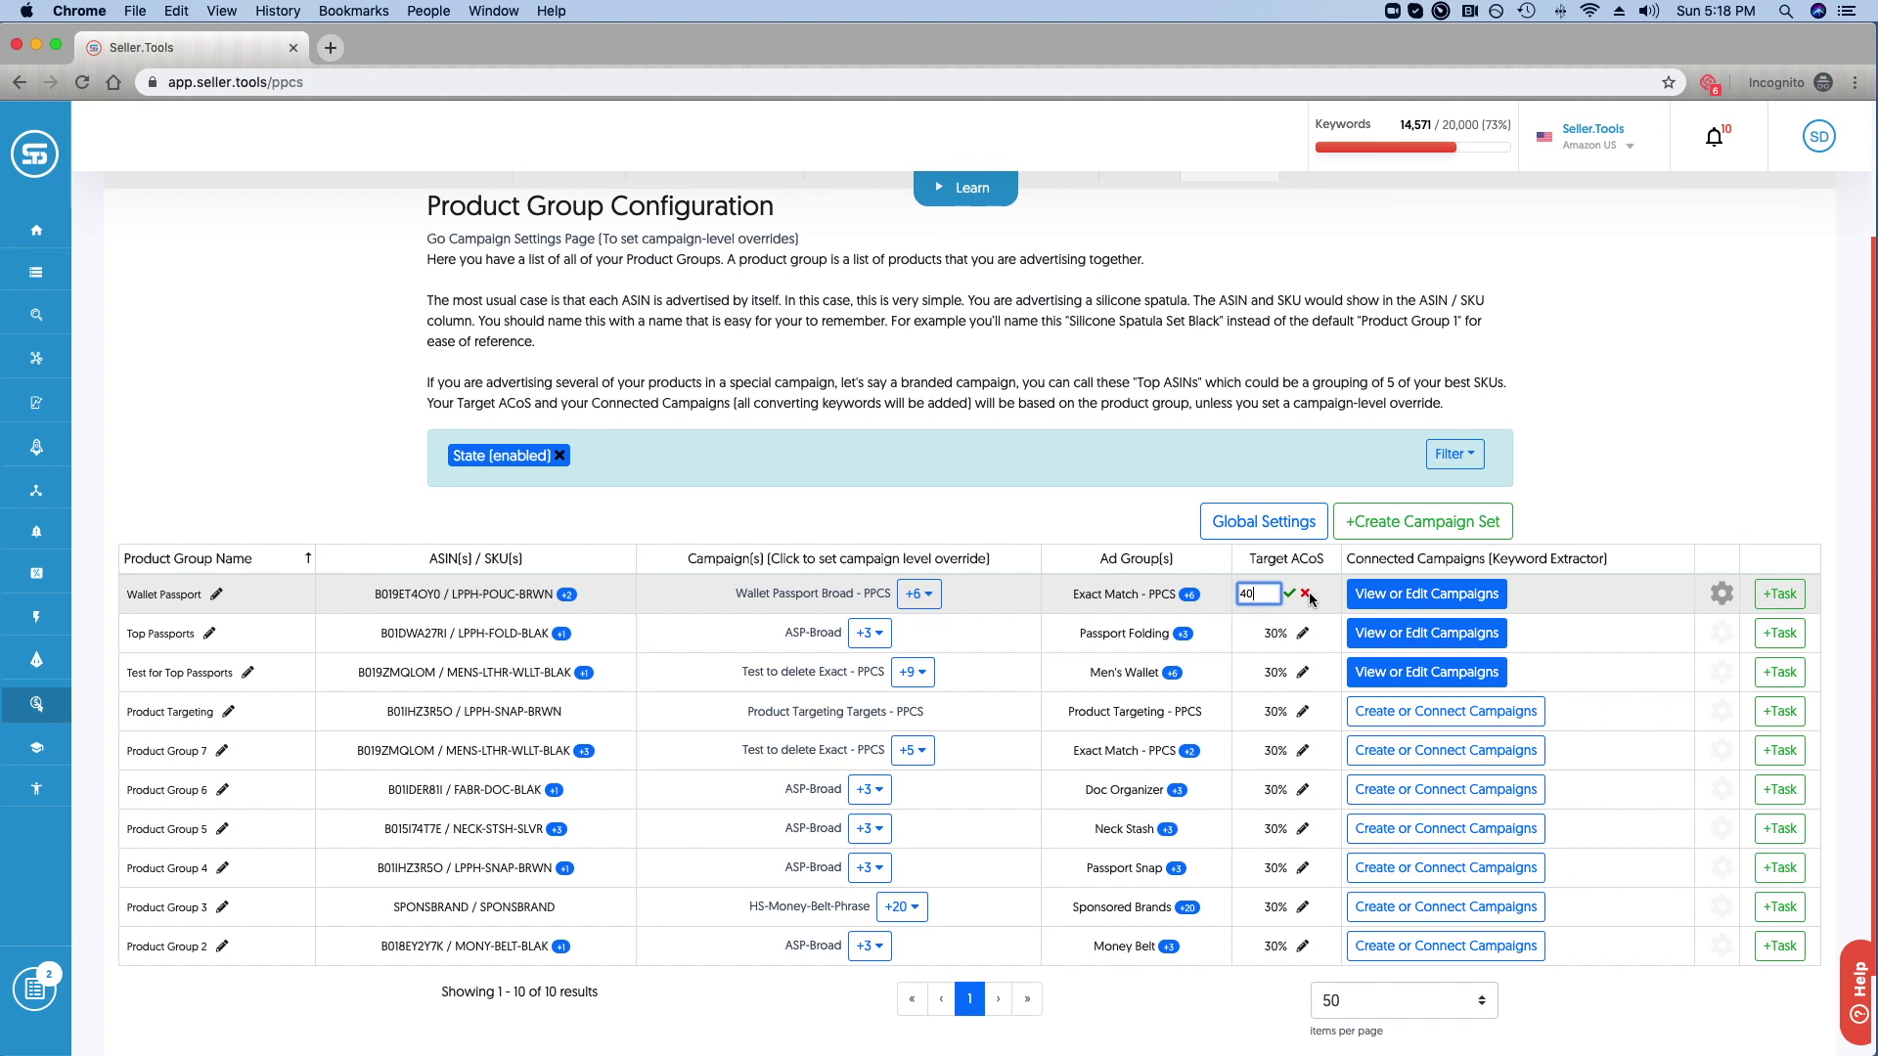
click(1304, 595)
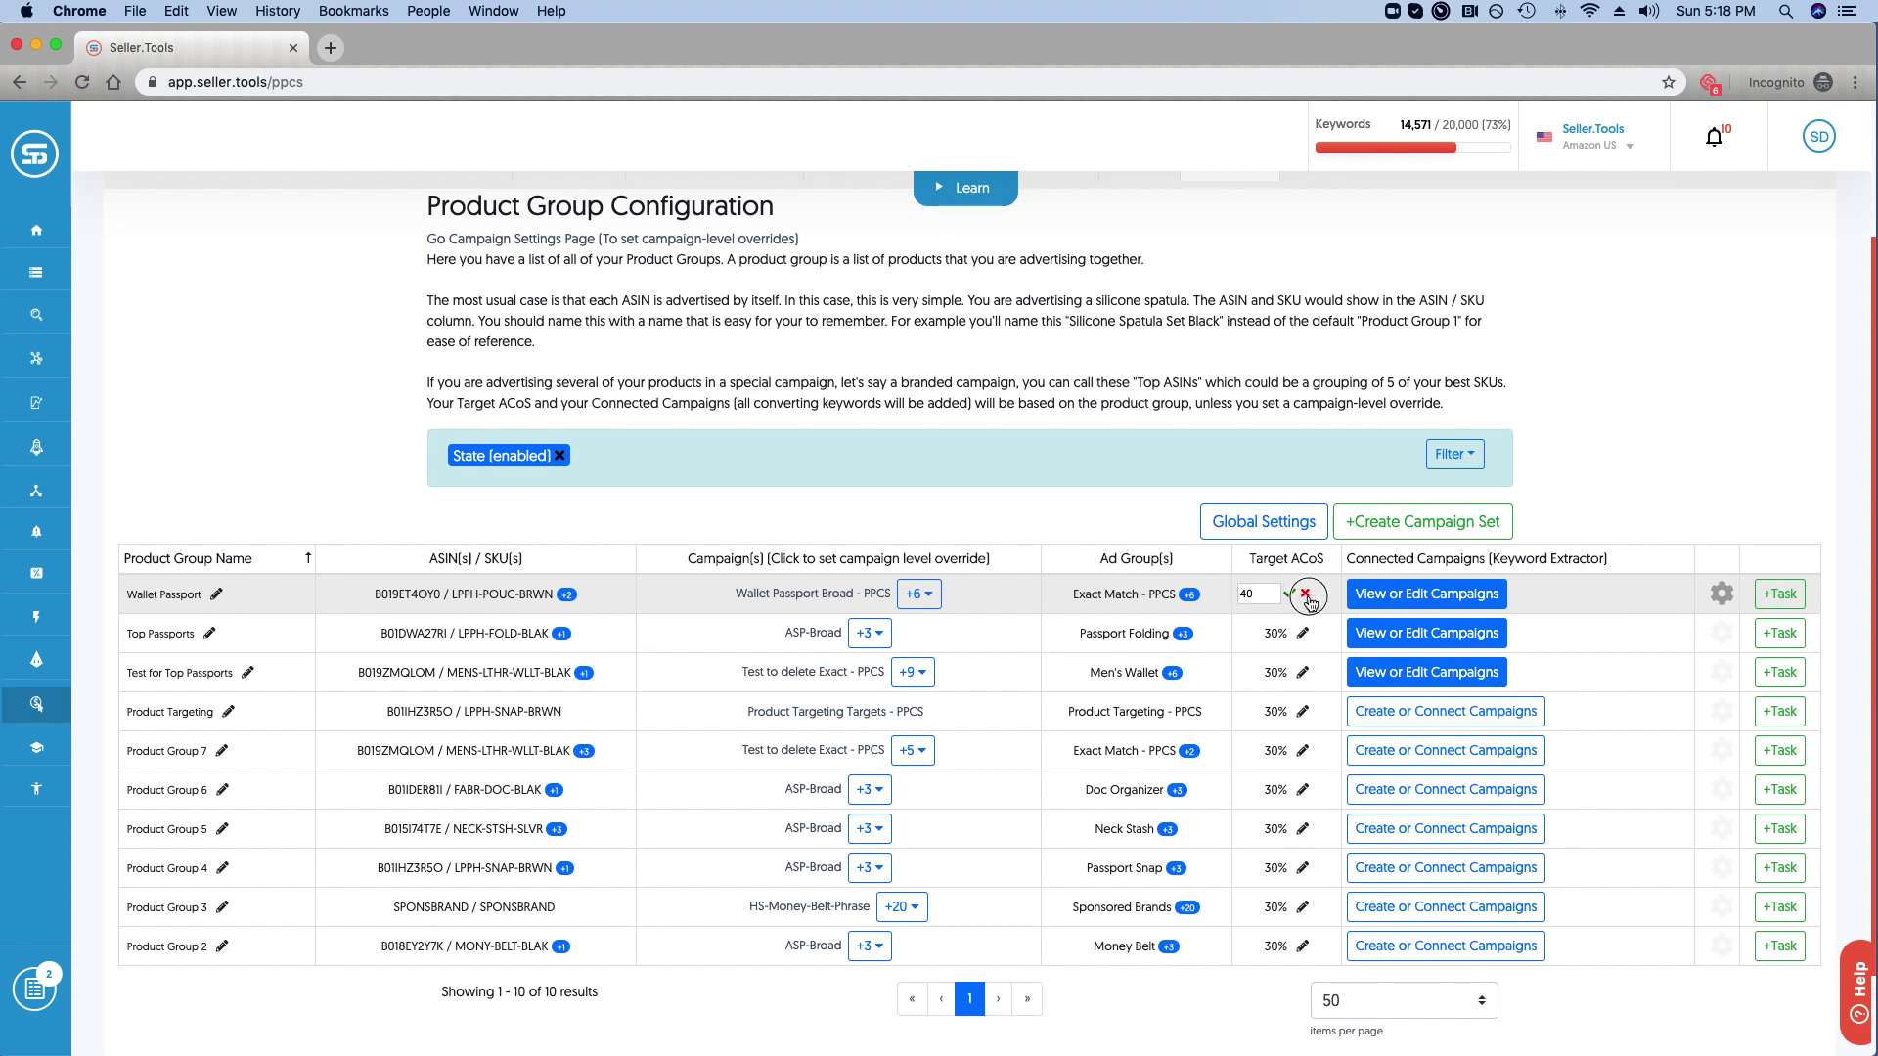
click(1274, 525)
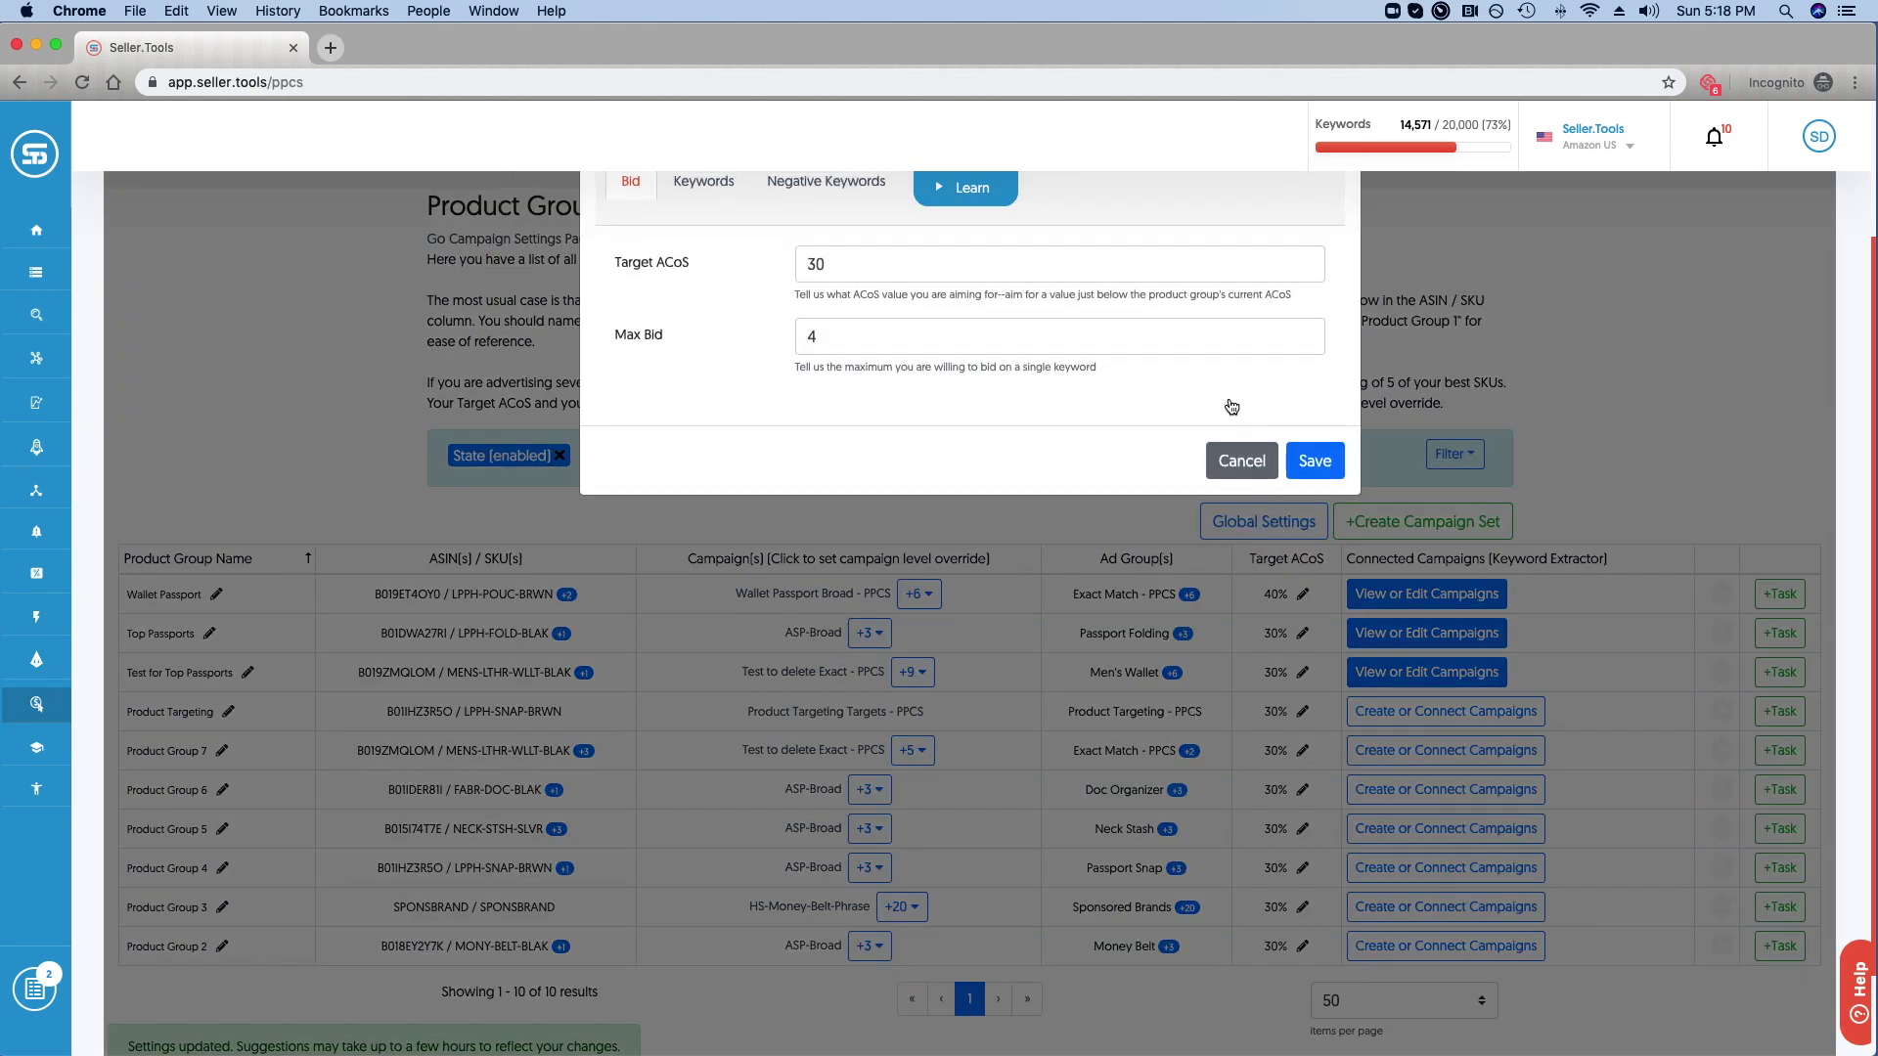
scroll(1100, 502, up, 1)
scroll(1100, 512, up, 1)
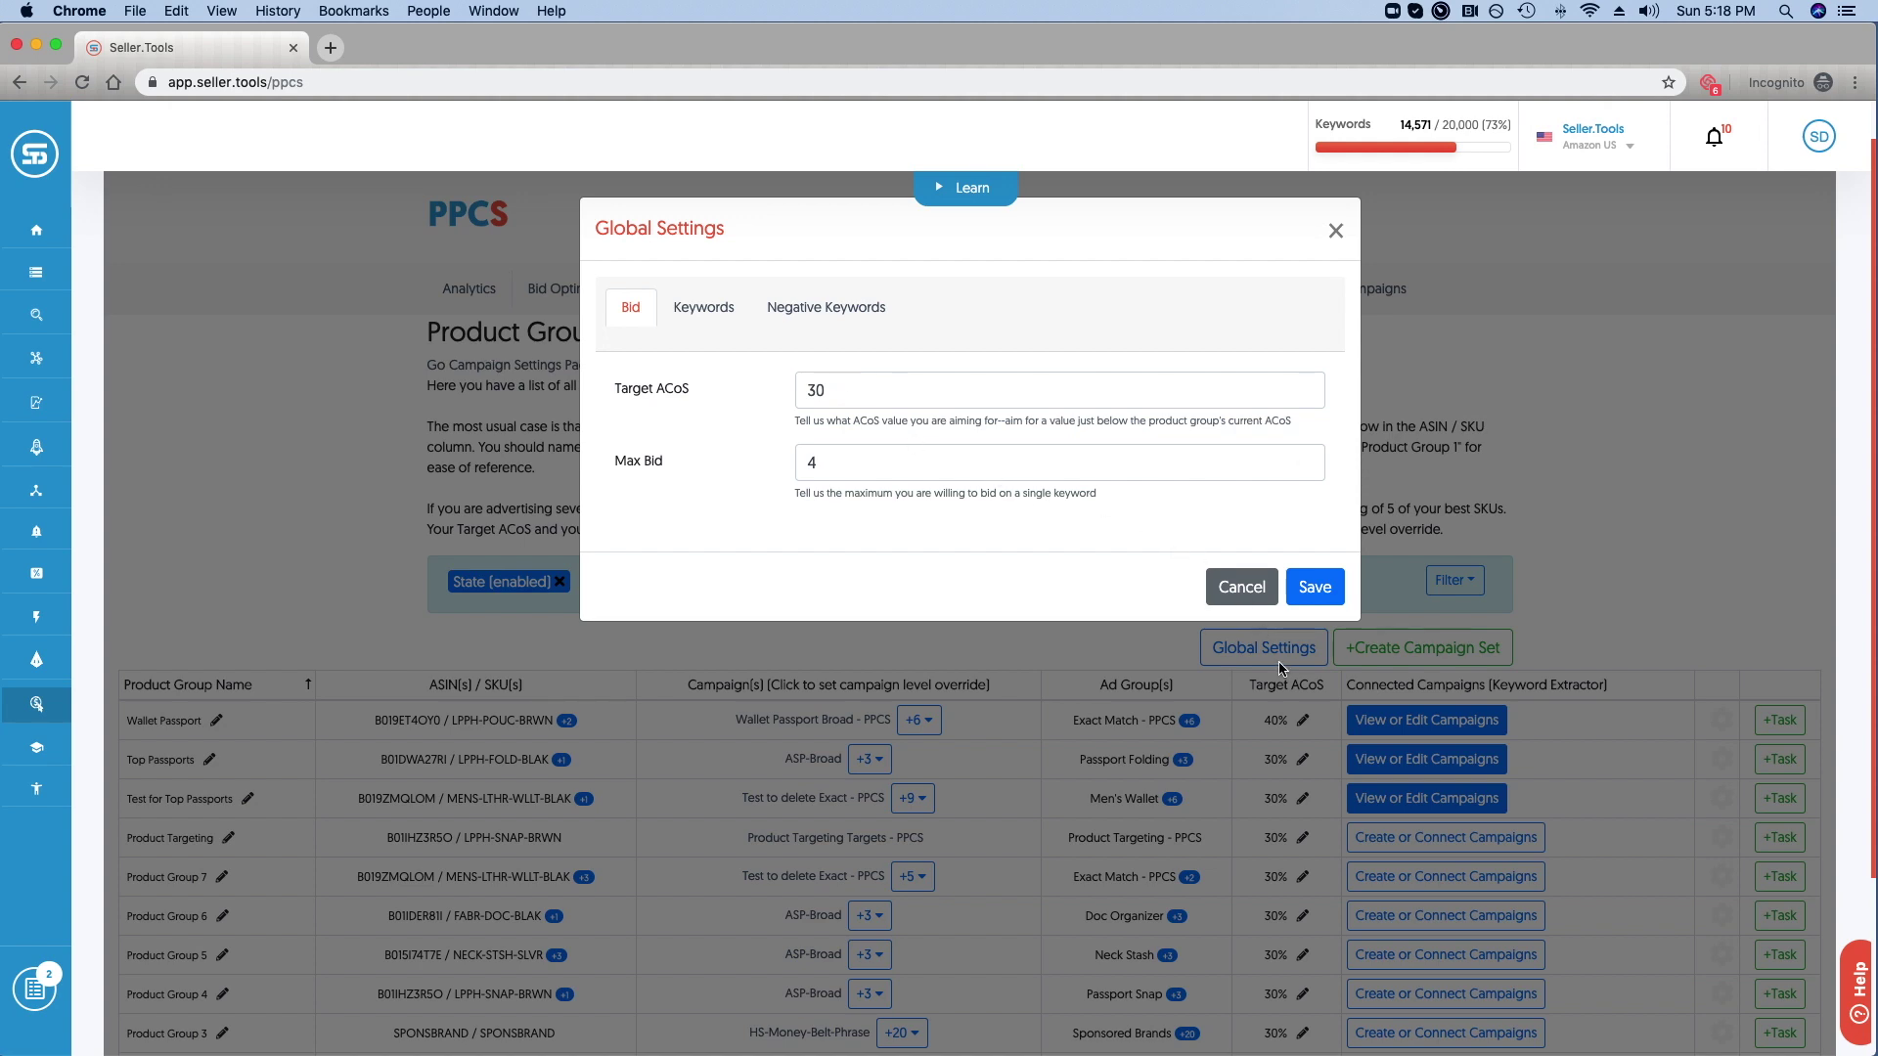
click(1235, 601)
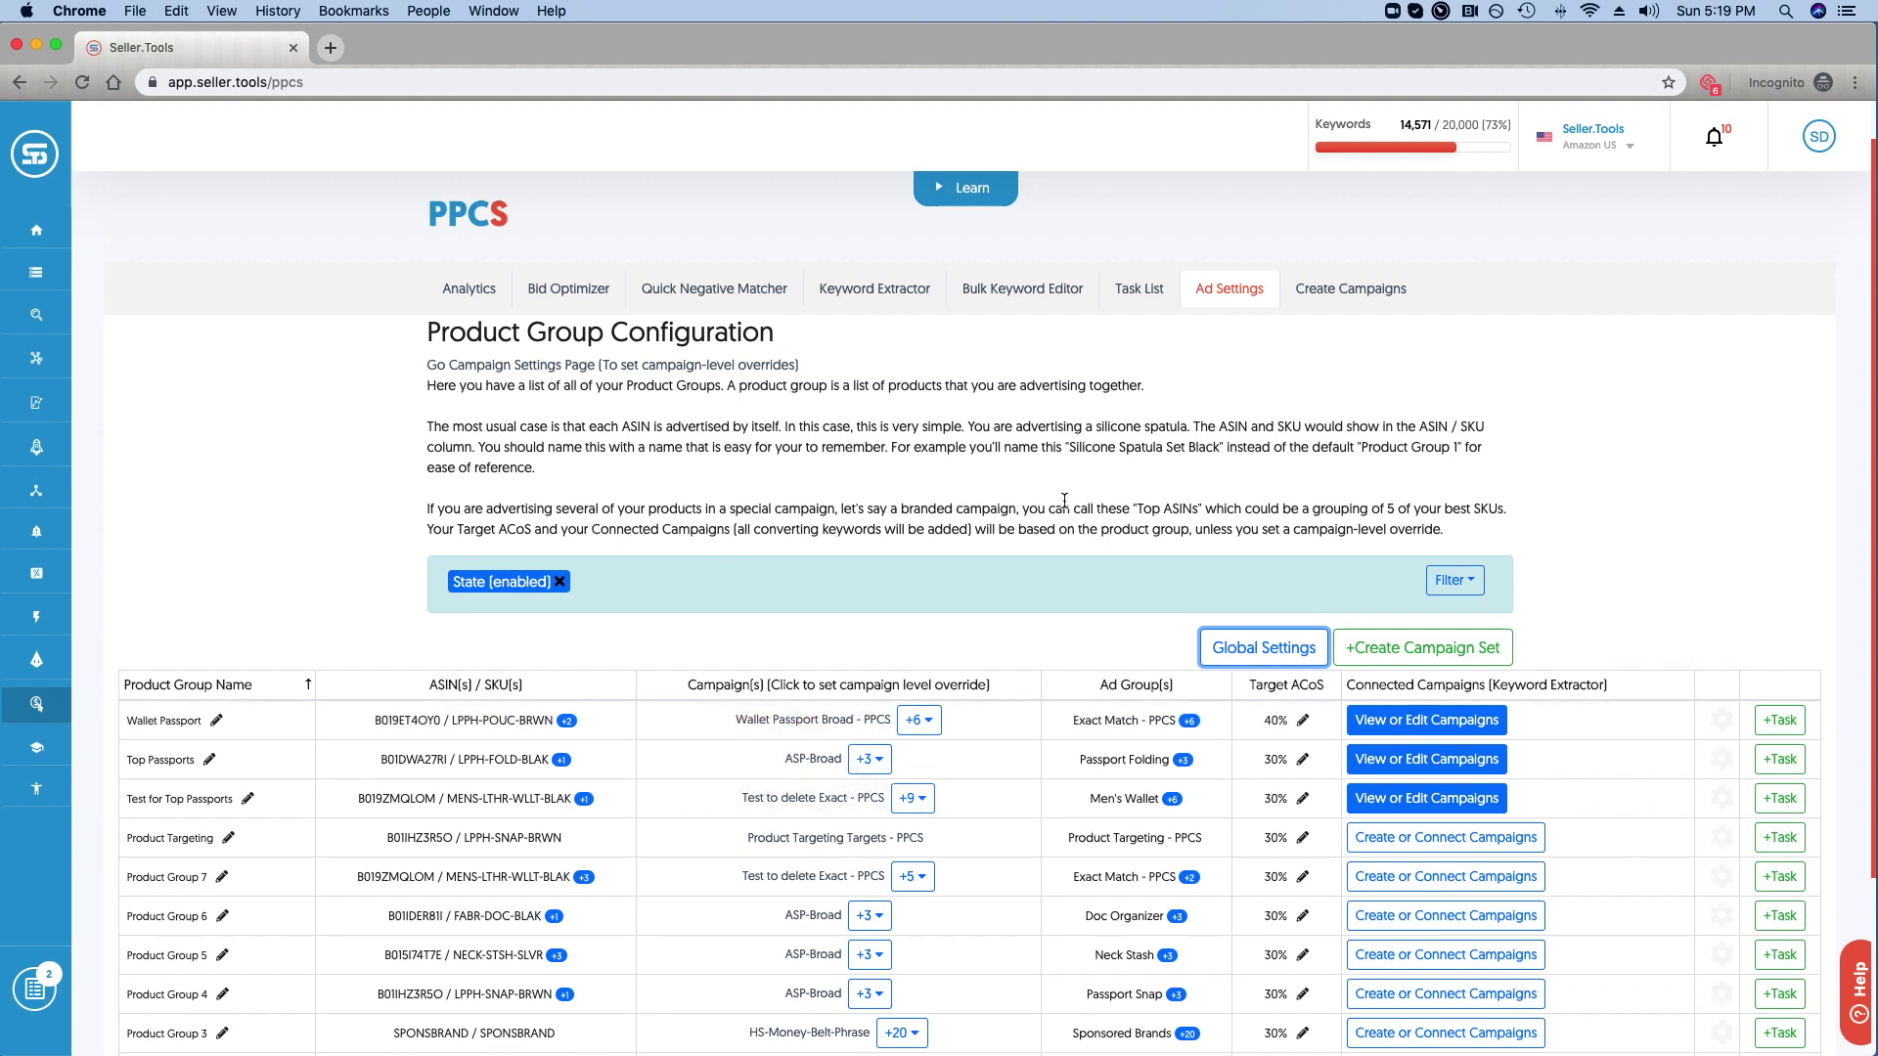
Step: Go to the campaign-level settings page and review its global target ACoS setting
click(715, 373)
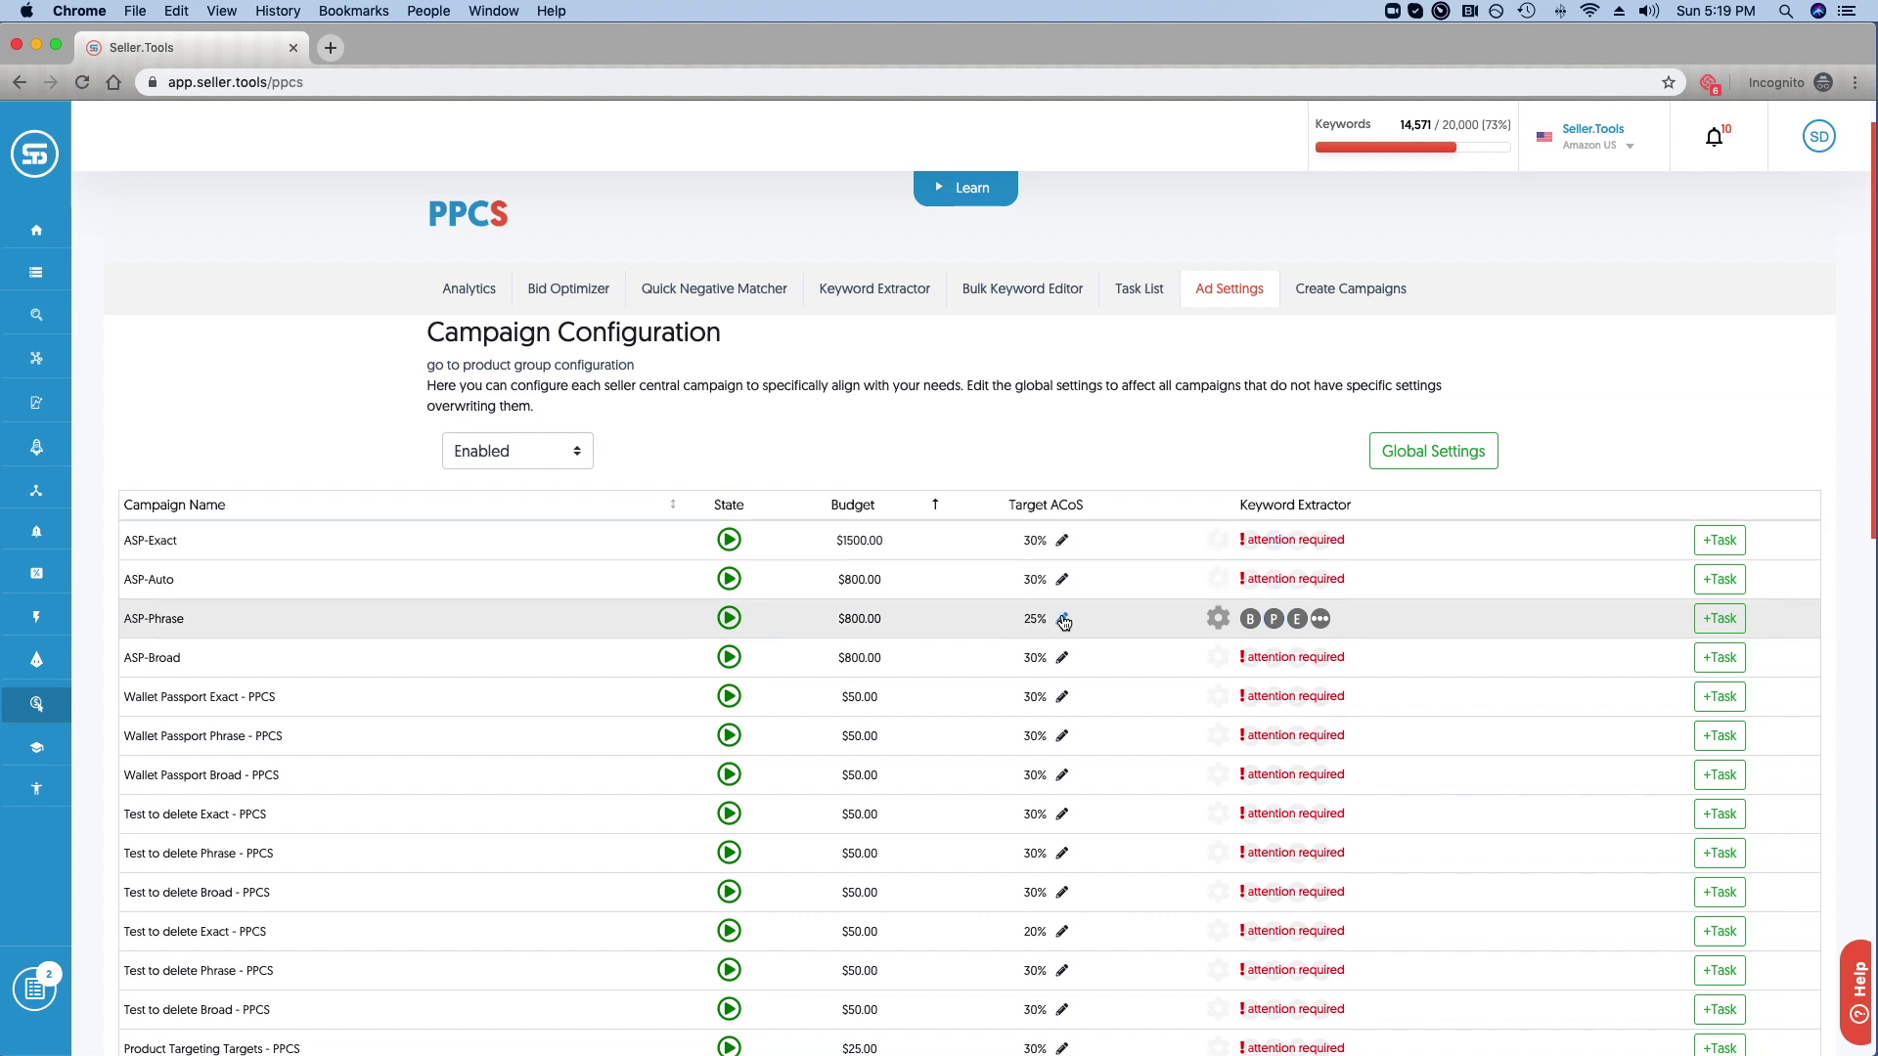
click(1442, 456)
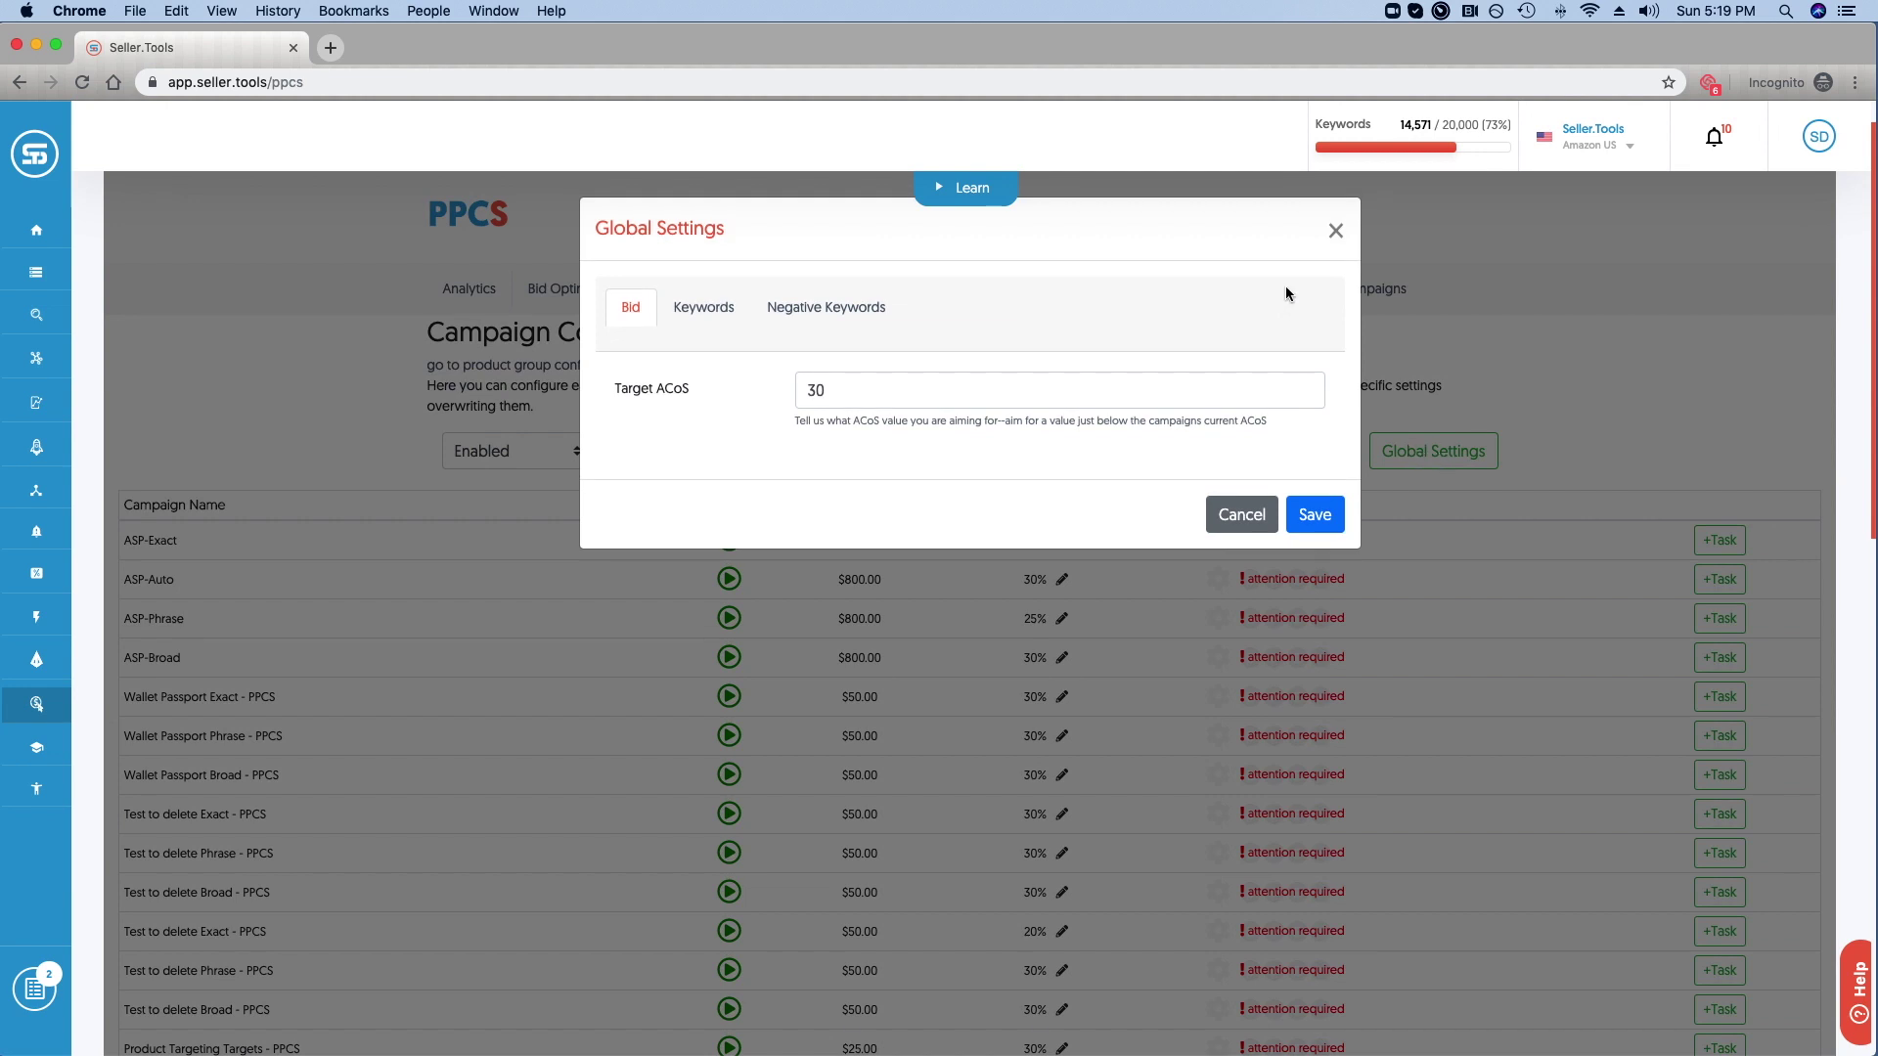
click(1335, 224)
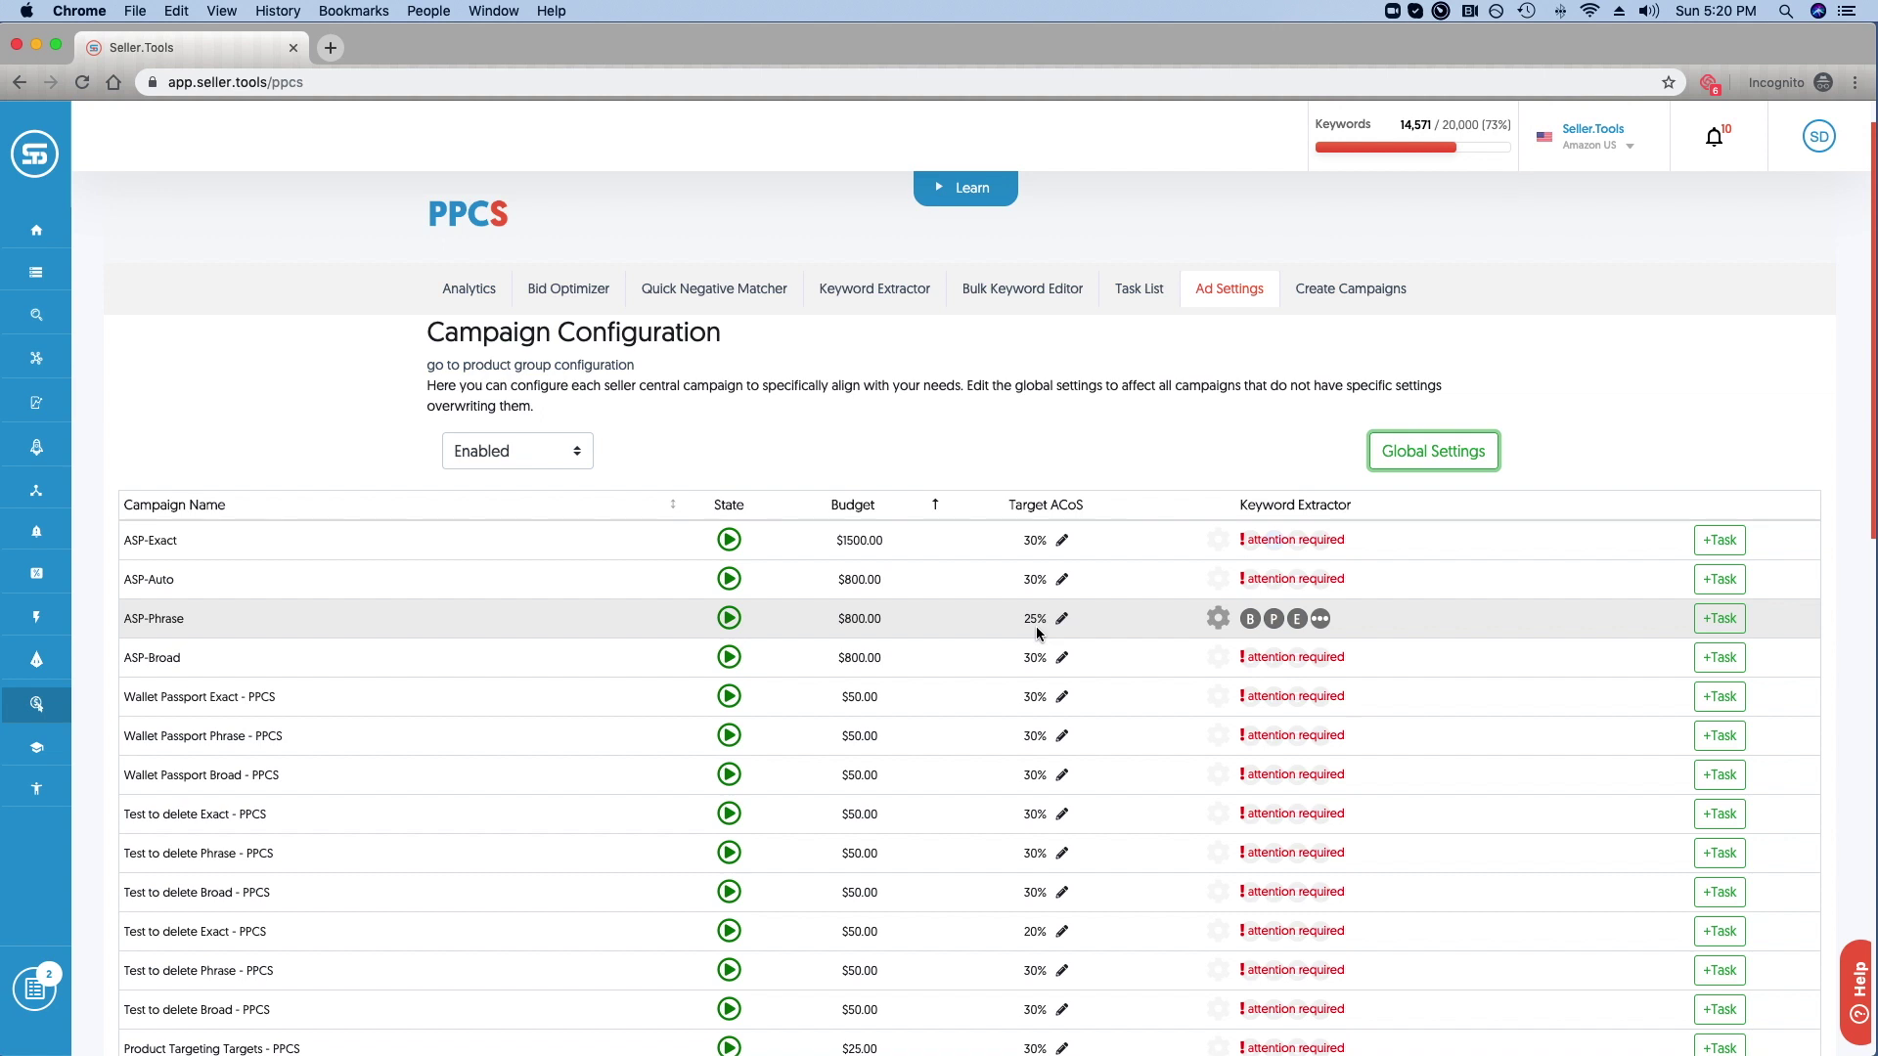
Step: Return to the Bid Optimizer and open its Auto Campaigns suggestions
click(599, 309)
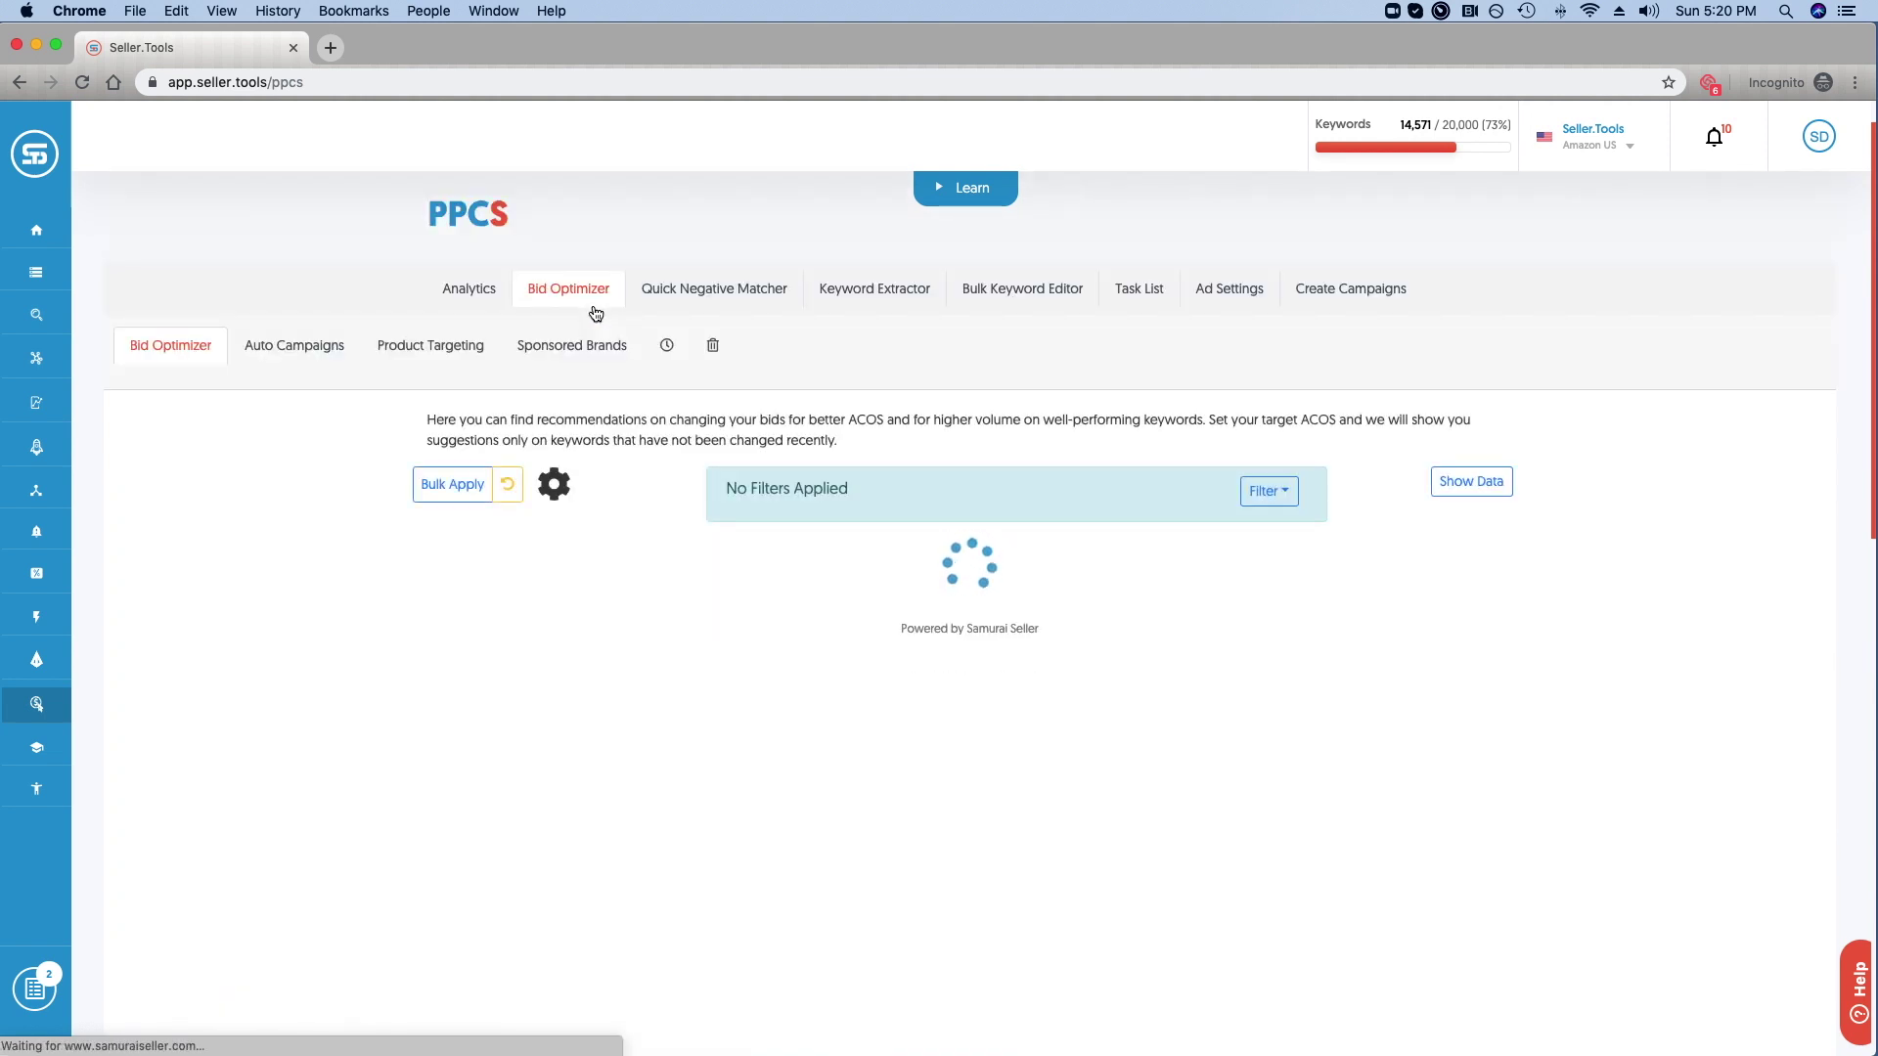
click(272, 355)
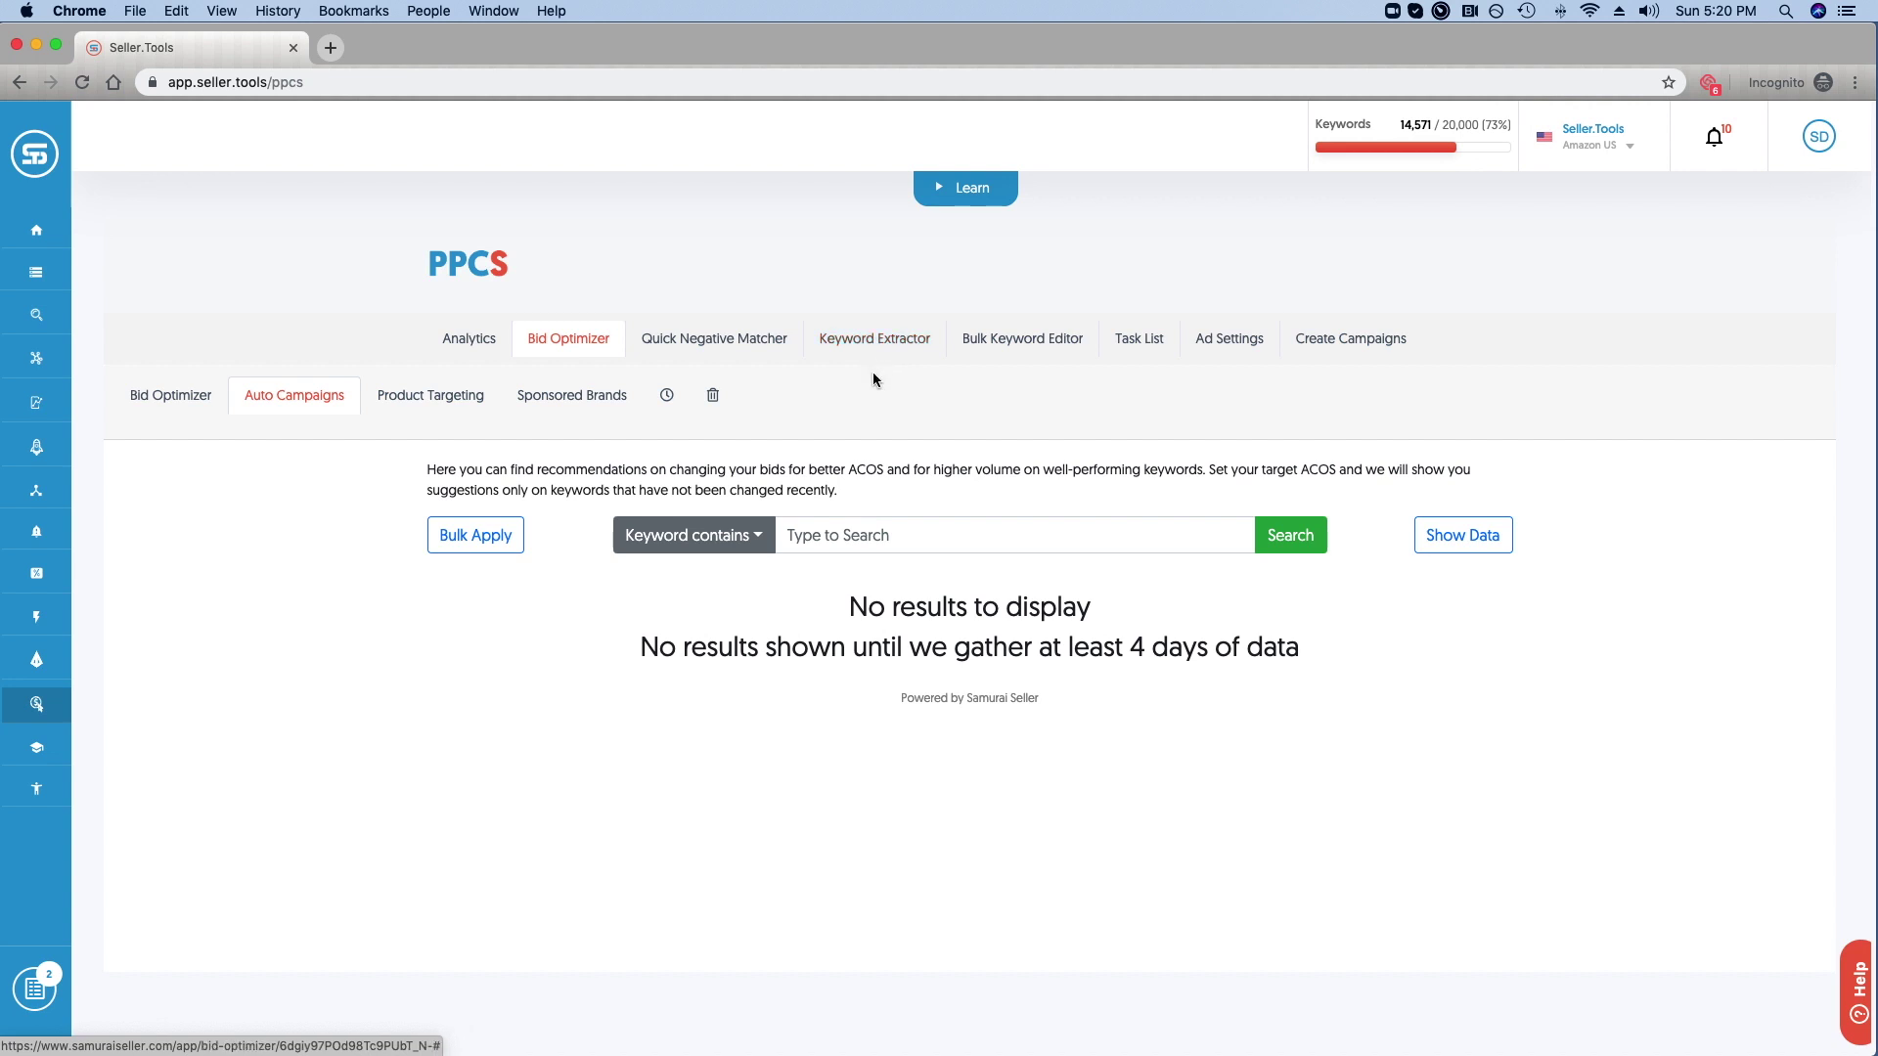
click(281, 410)
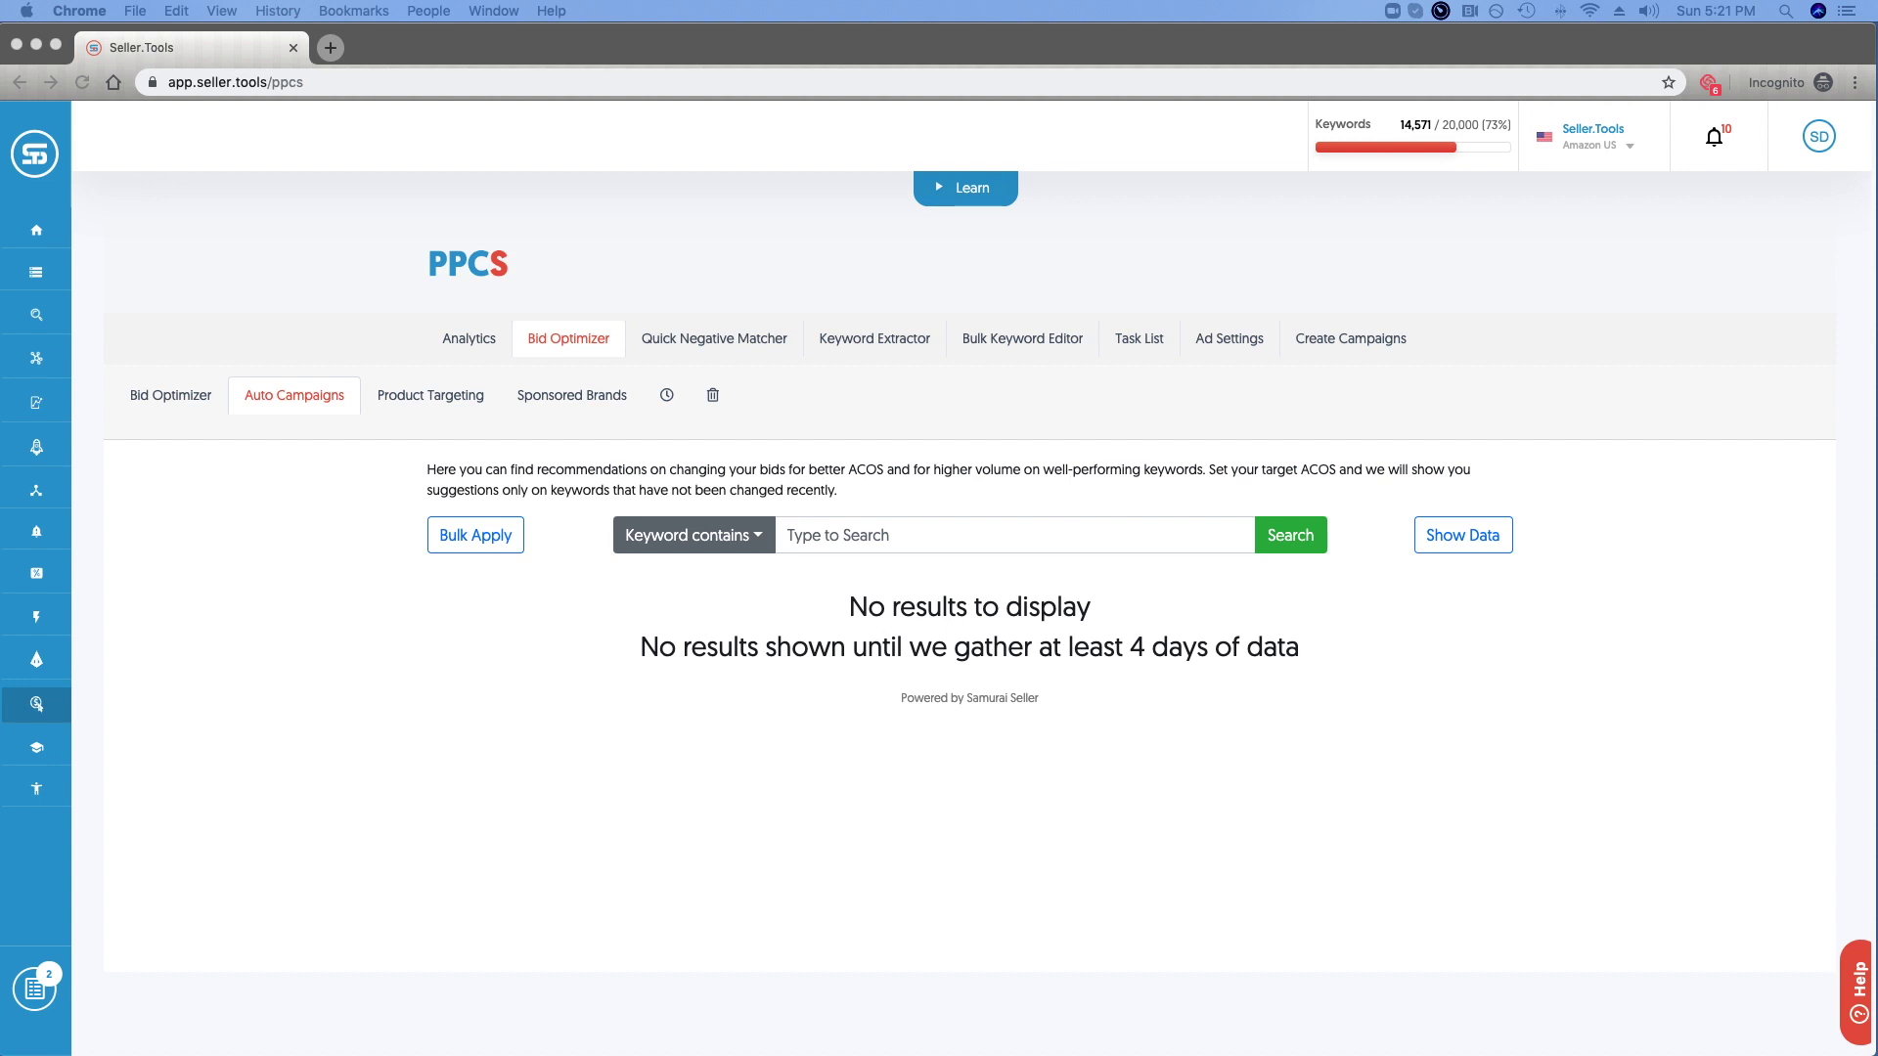
click(662, 280)
click(568, 341)
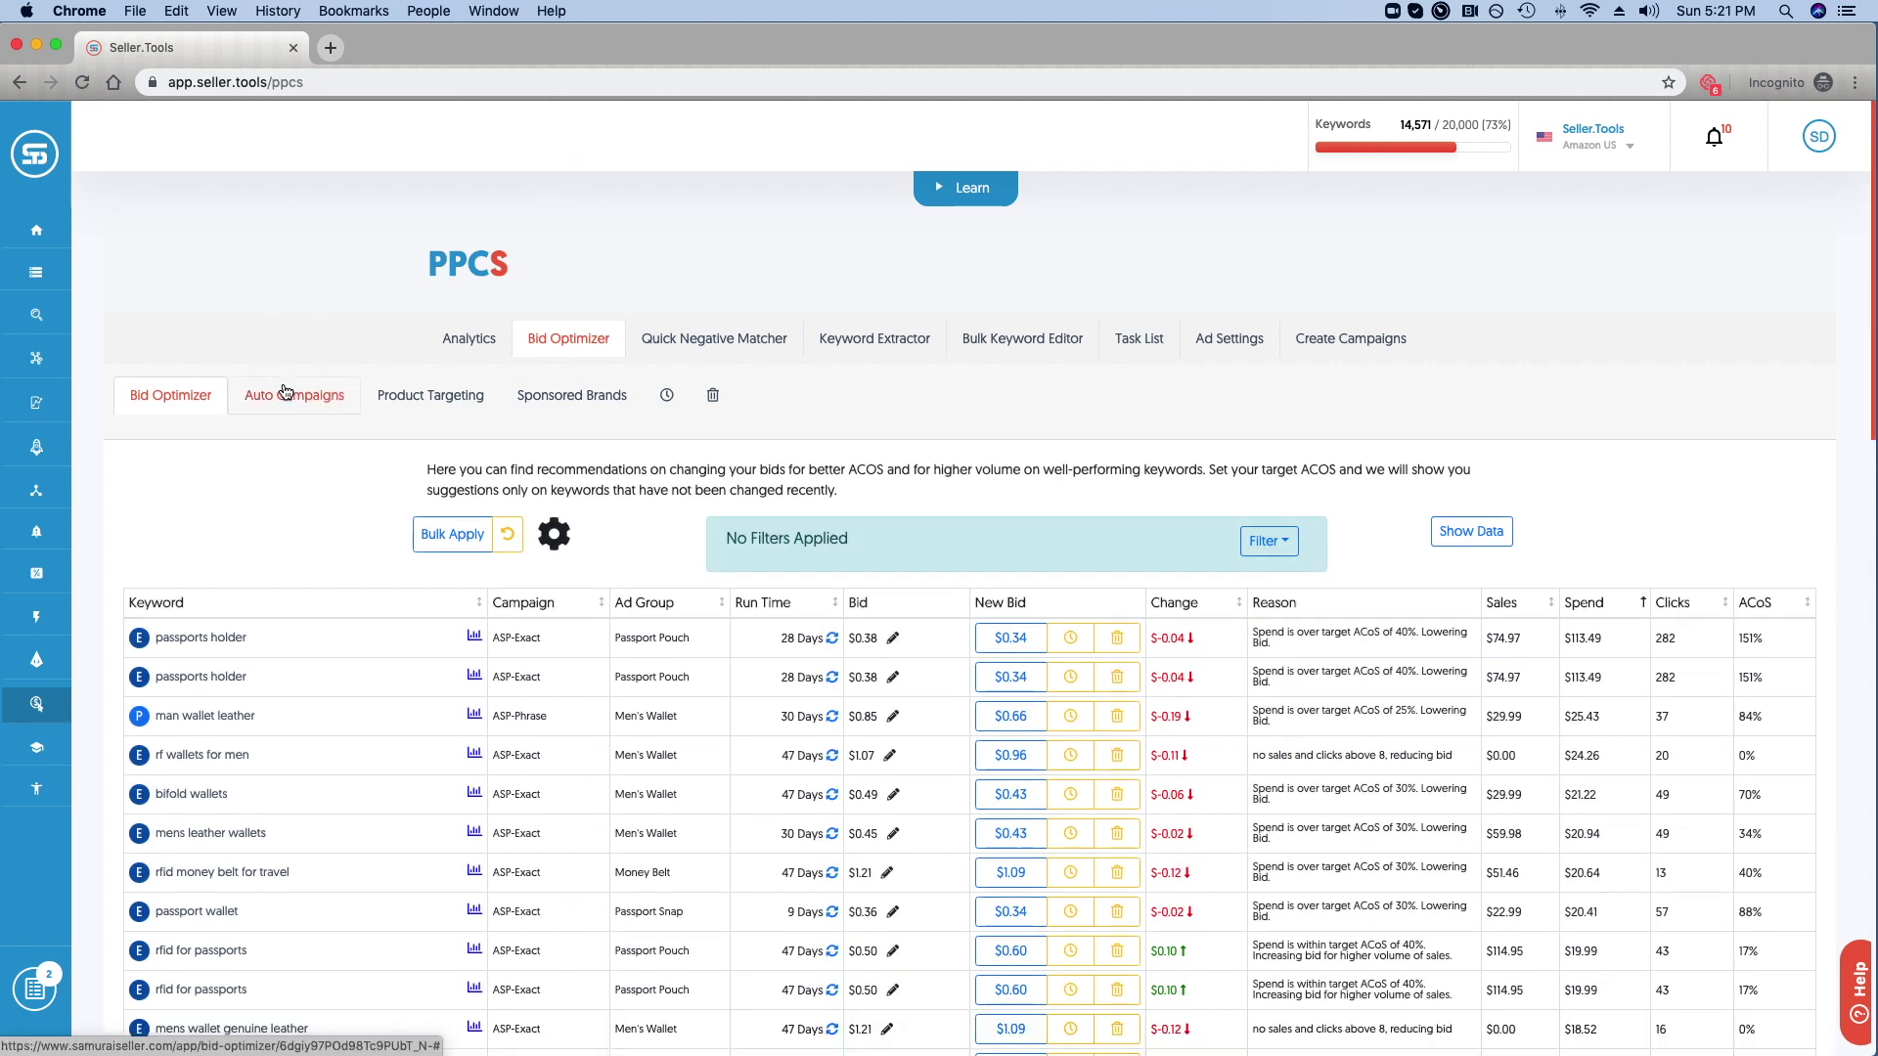
click(285, 391)
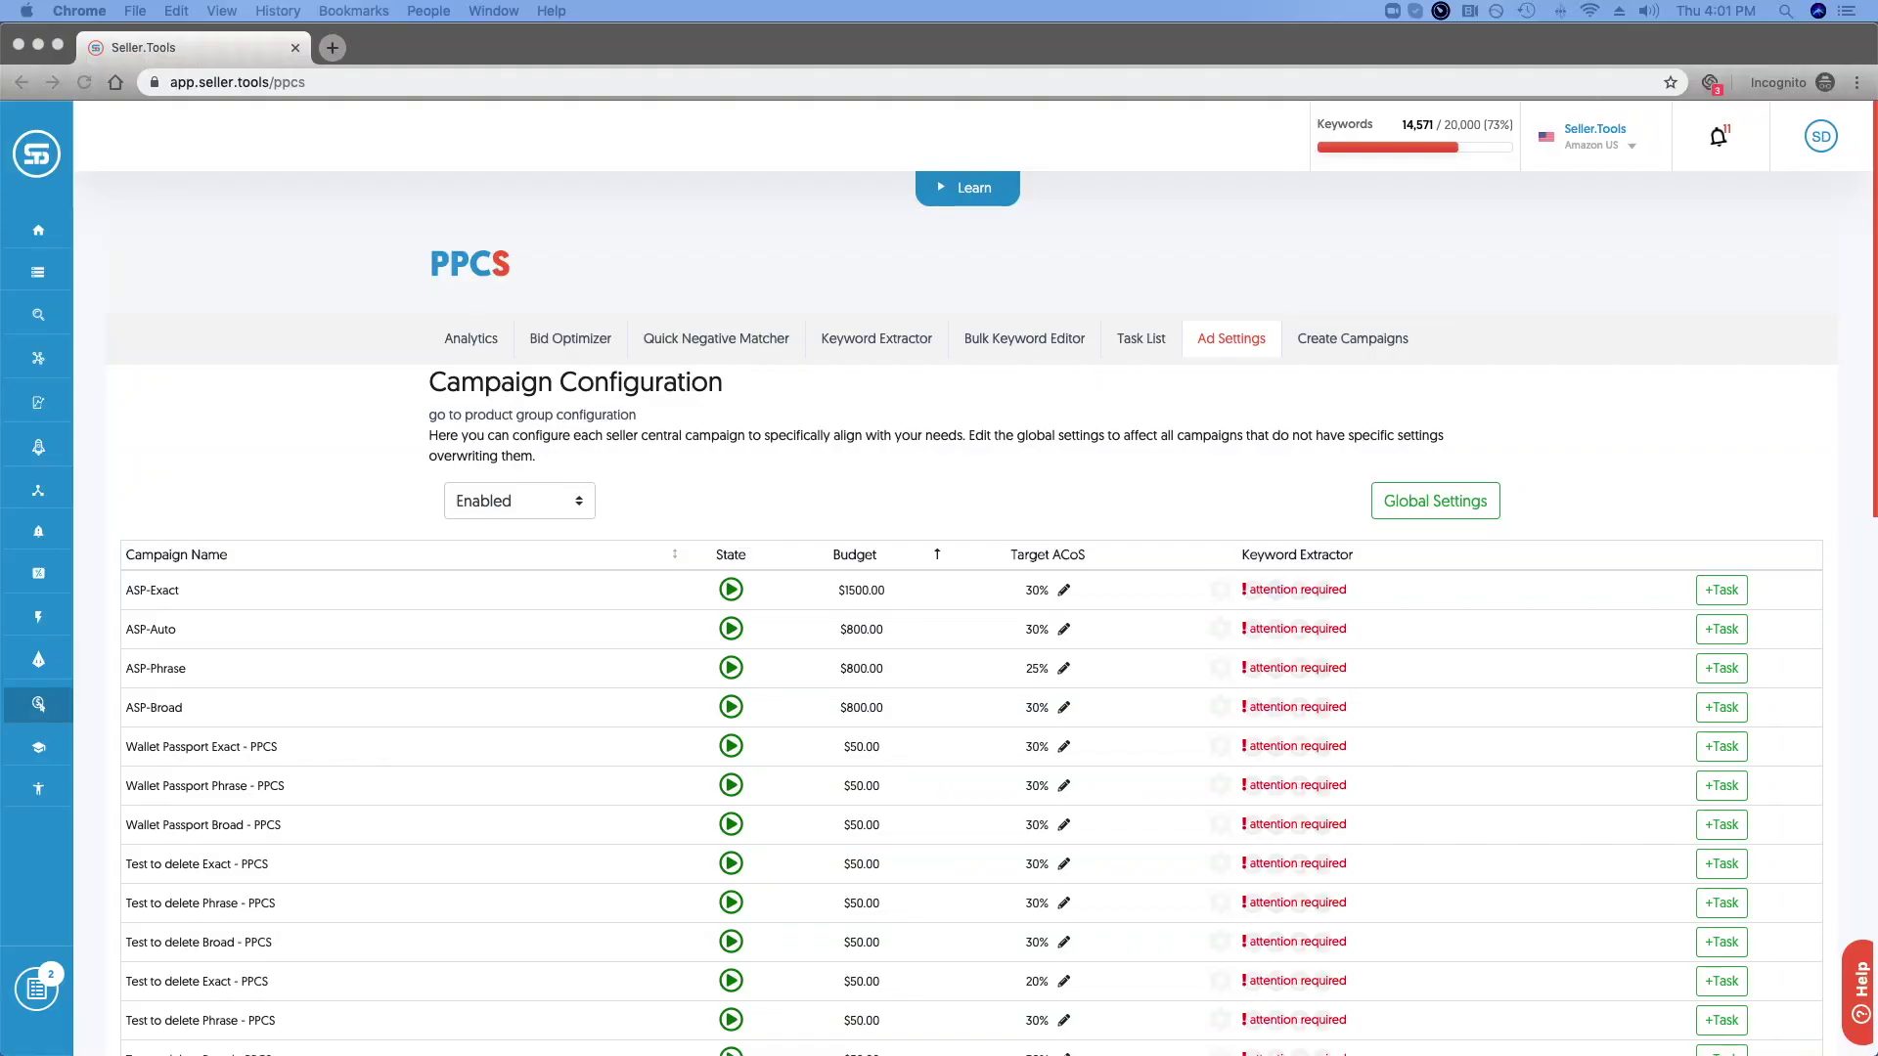
Step: Reopen the Bid Optimizer from the Ad Settings and examine the suggested bids and reasons for the auto campaigns
click(560, 339)
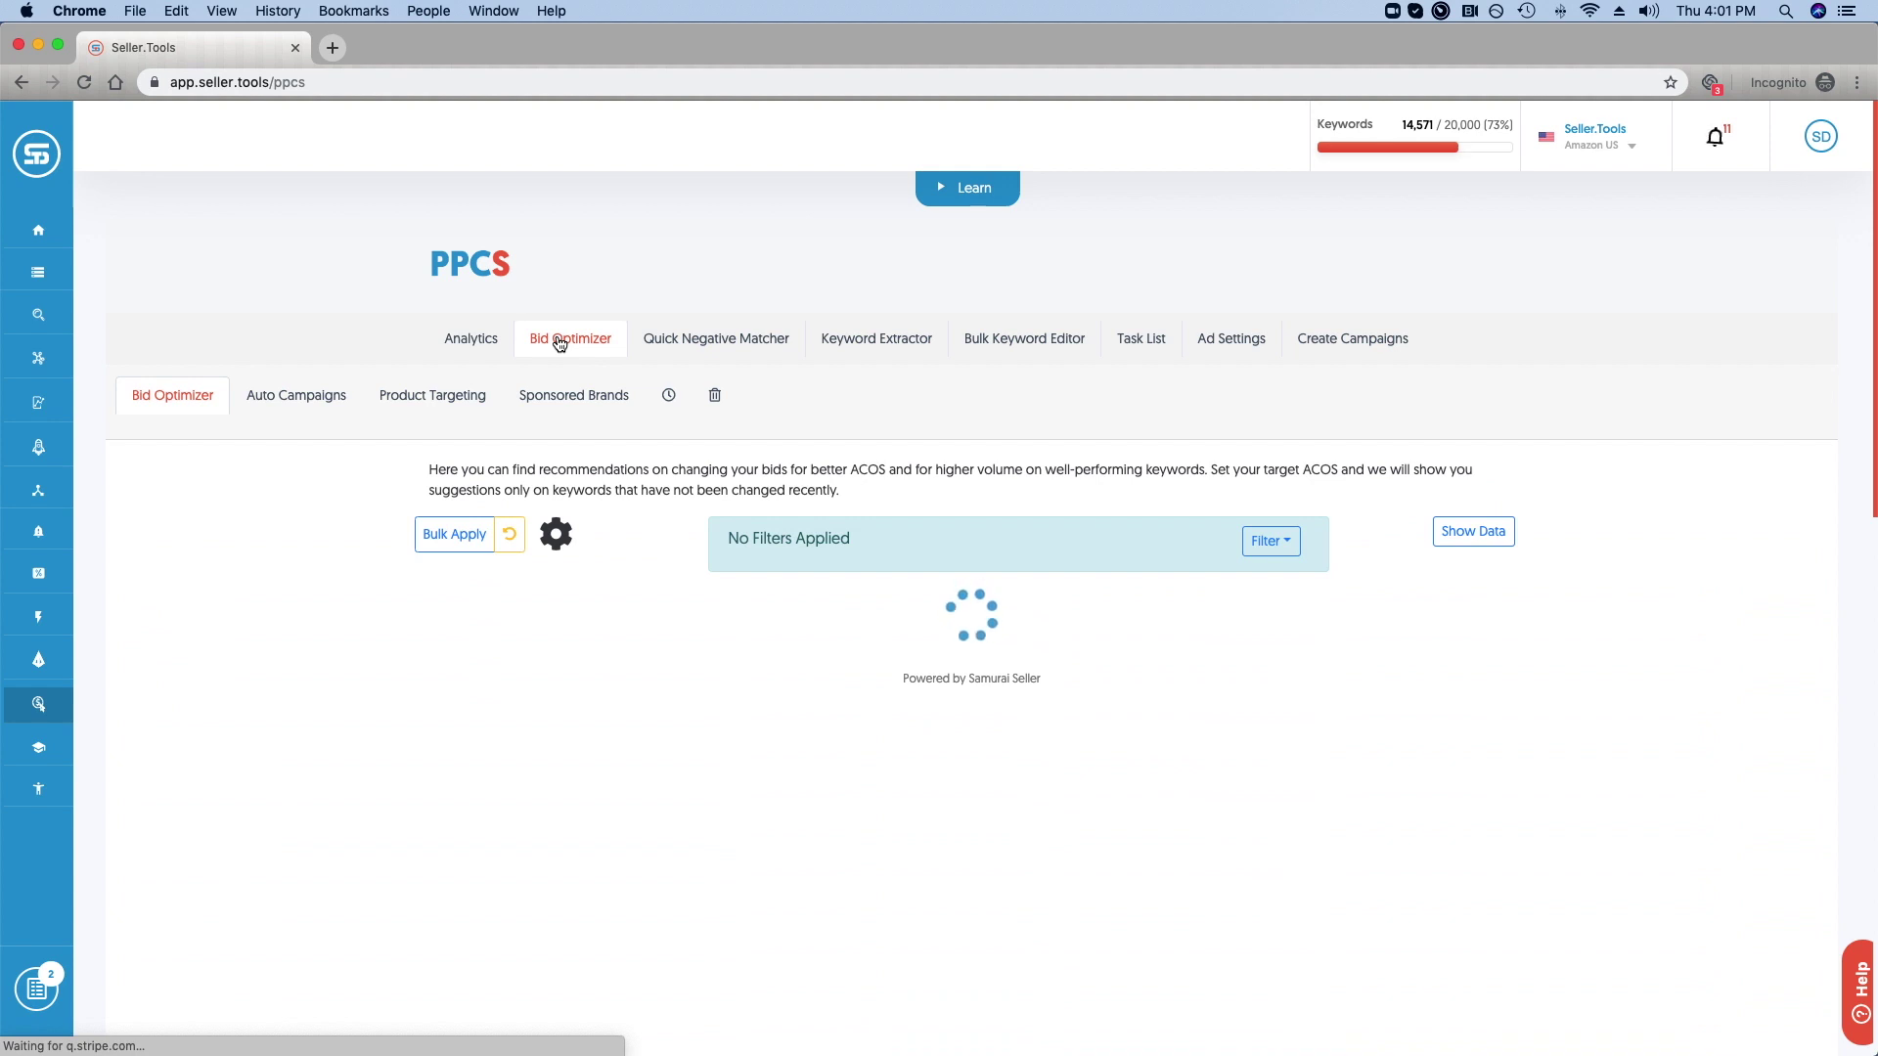
click(294, 397)
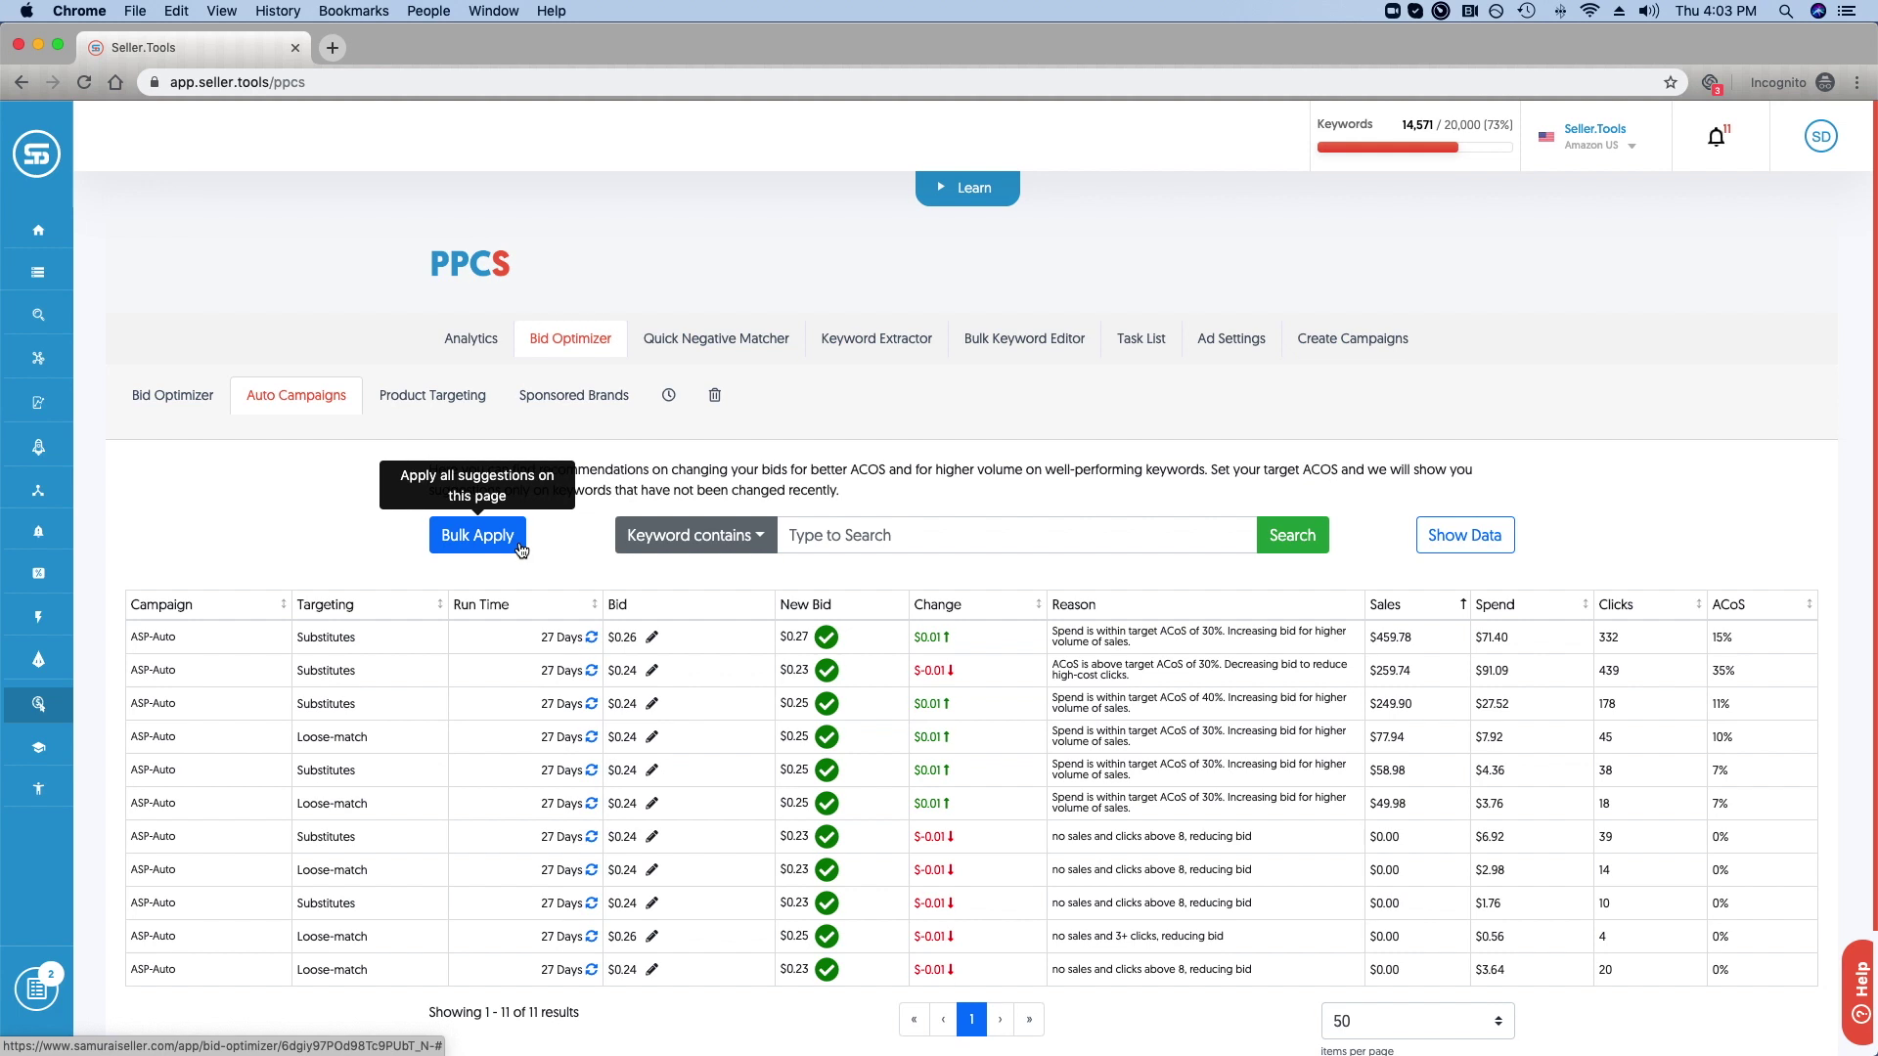
click(1467, 553)
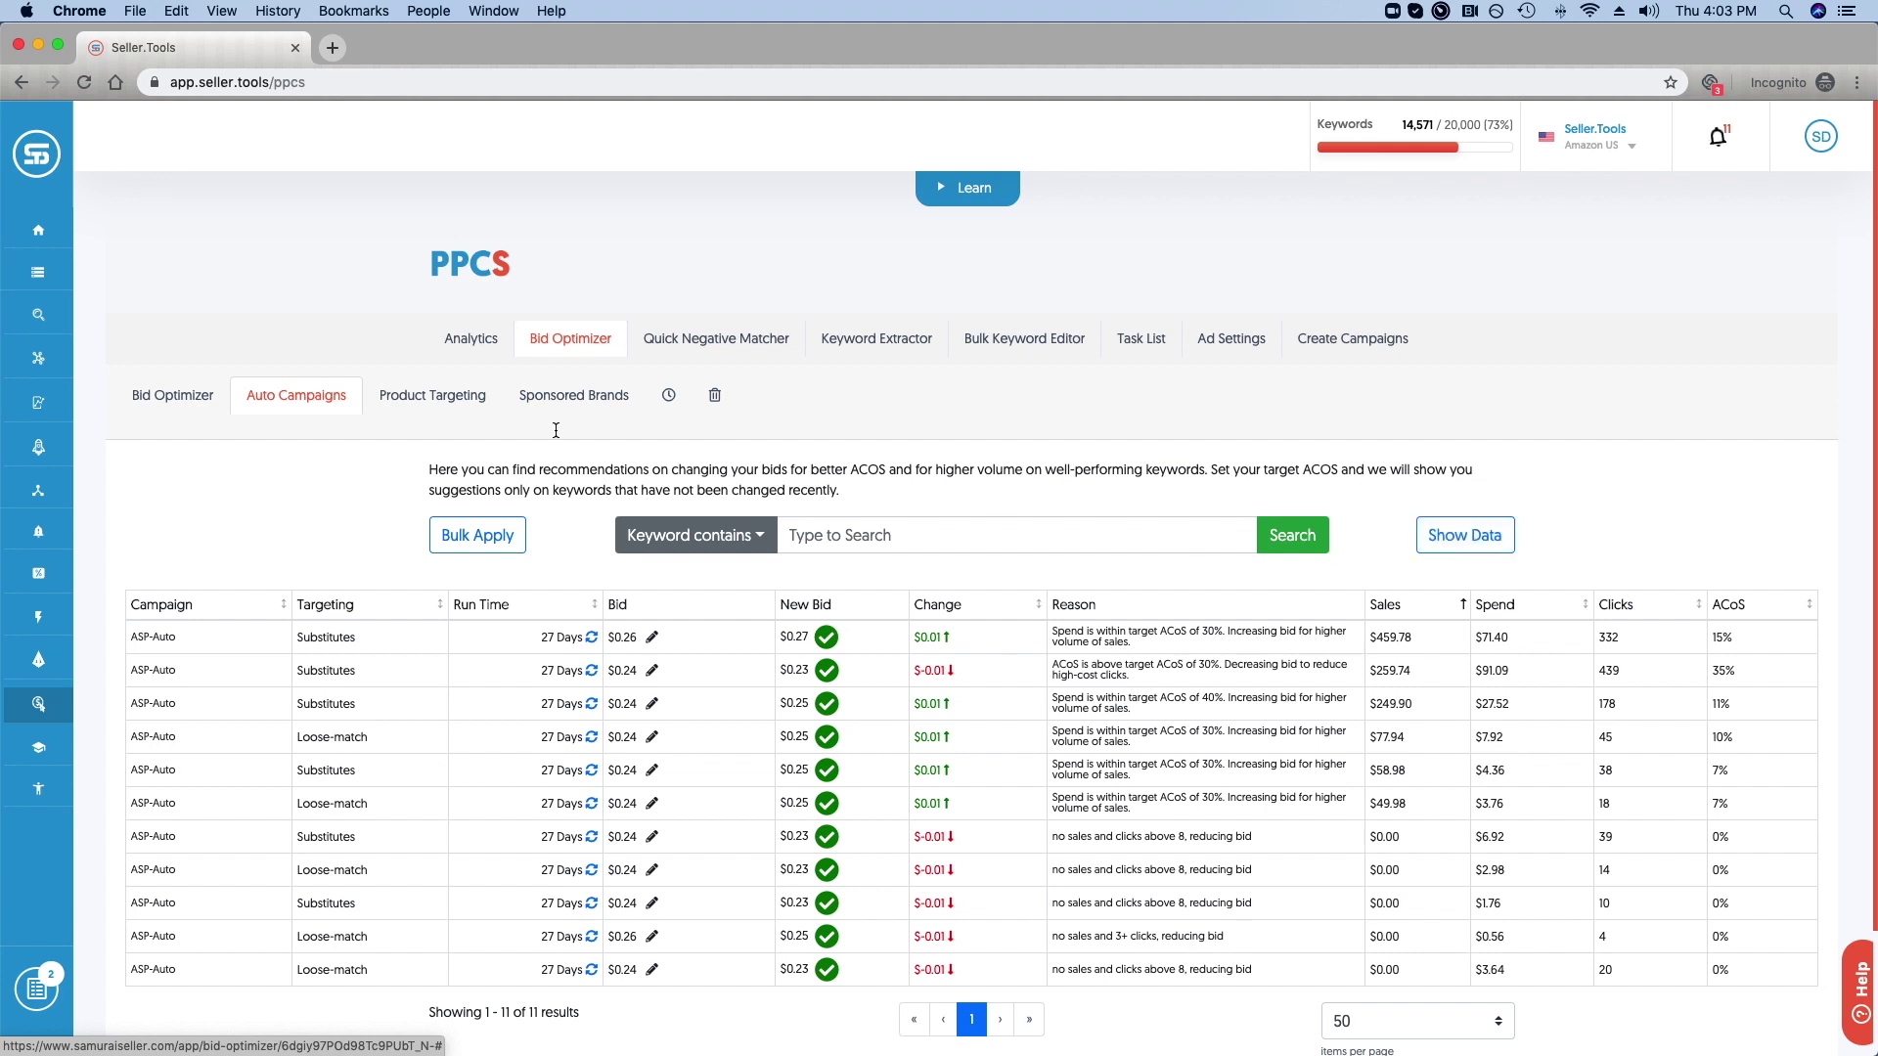
Step: Examine the Product Targeting bid suggestions, switching to their performance data and back to the reasons
click(488, 411)
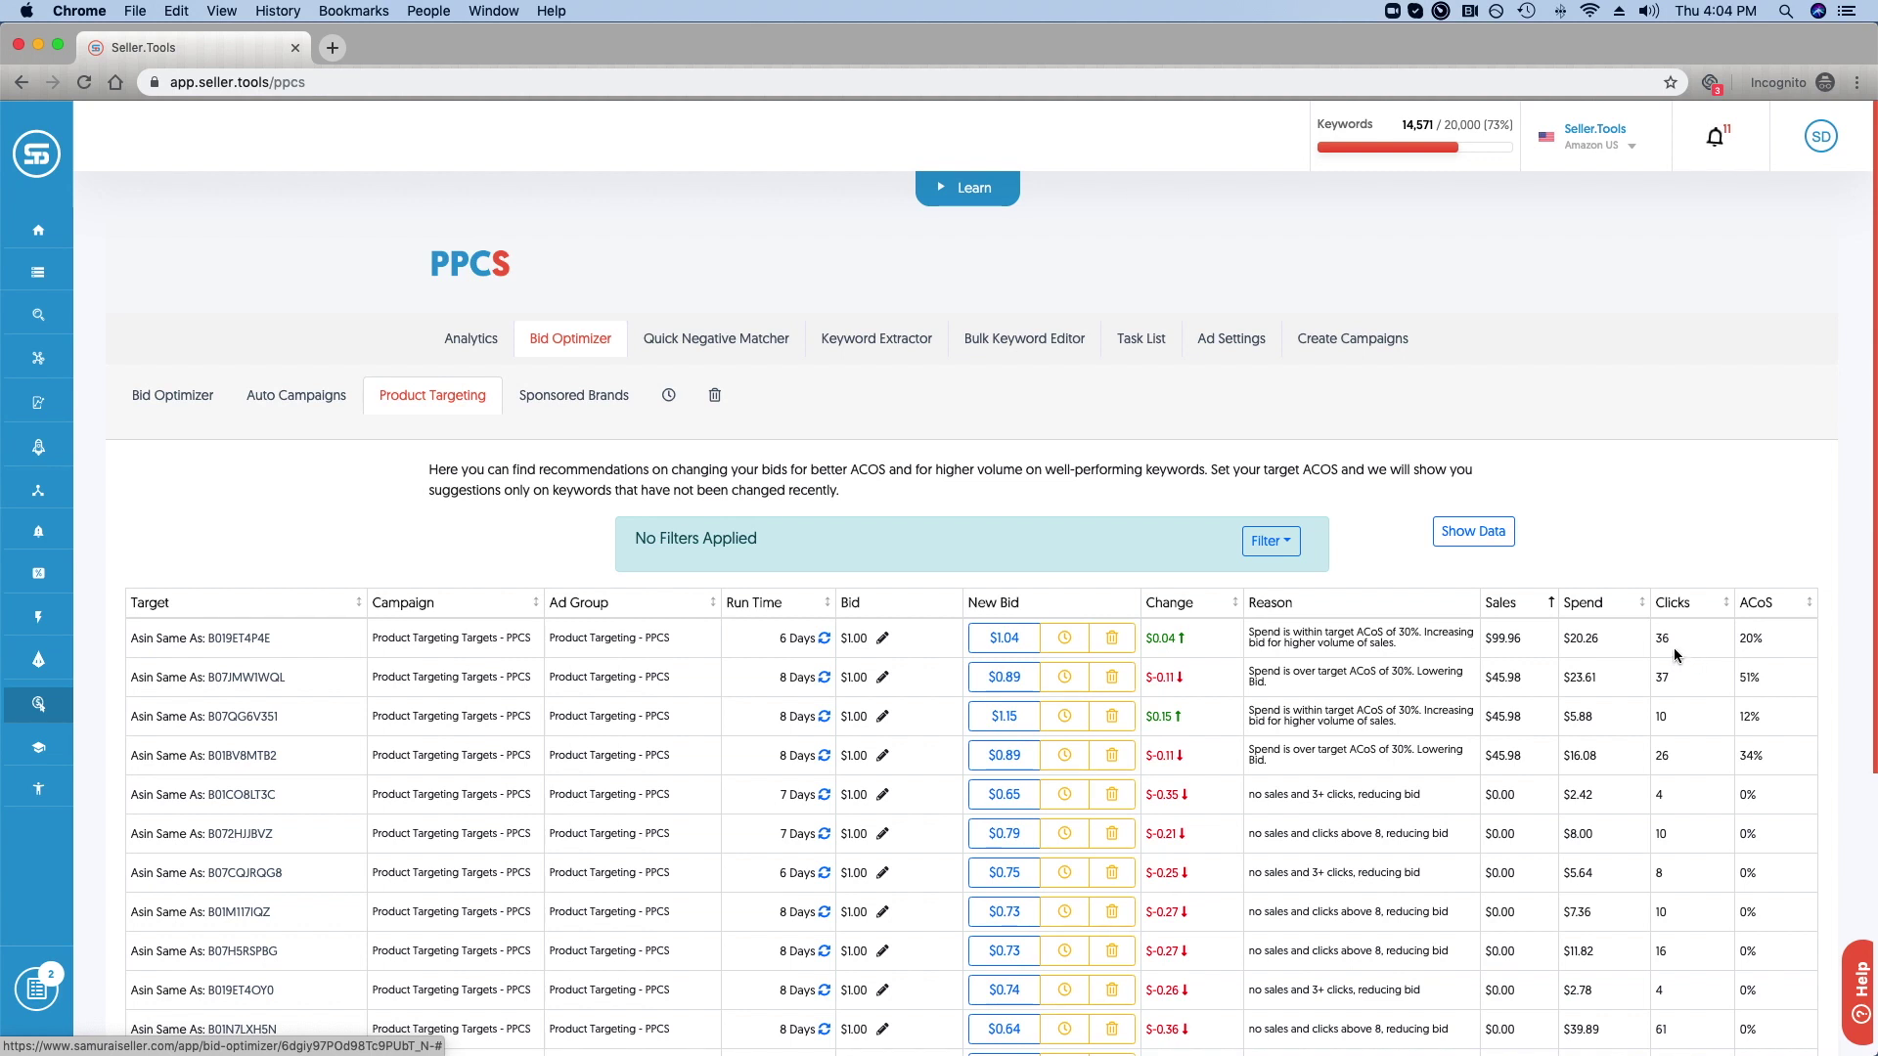
click(1487, 535)
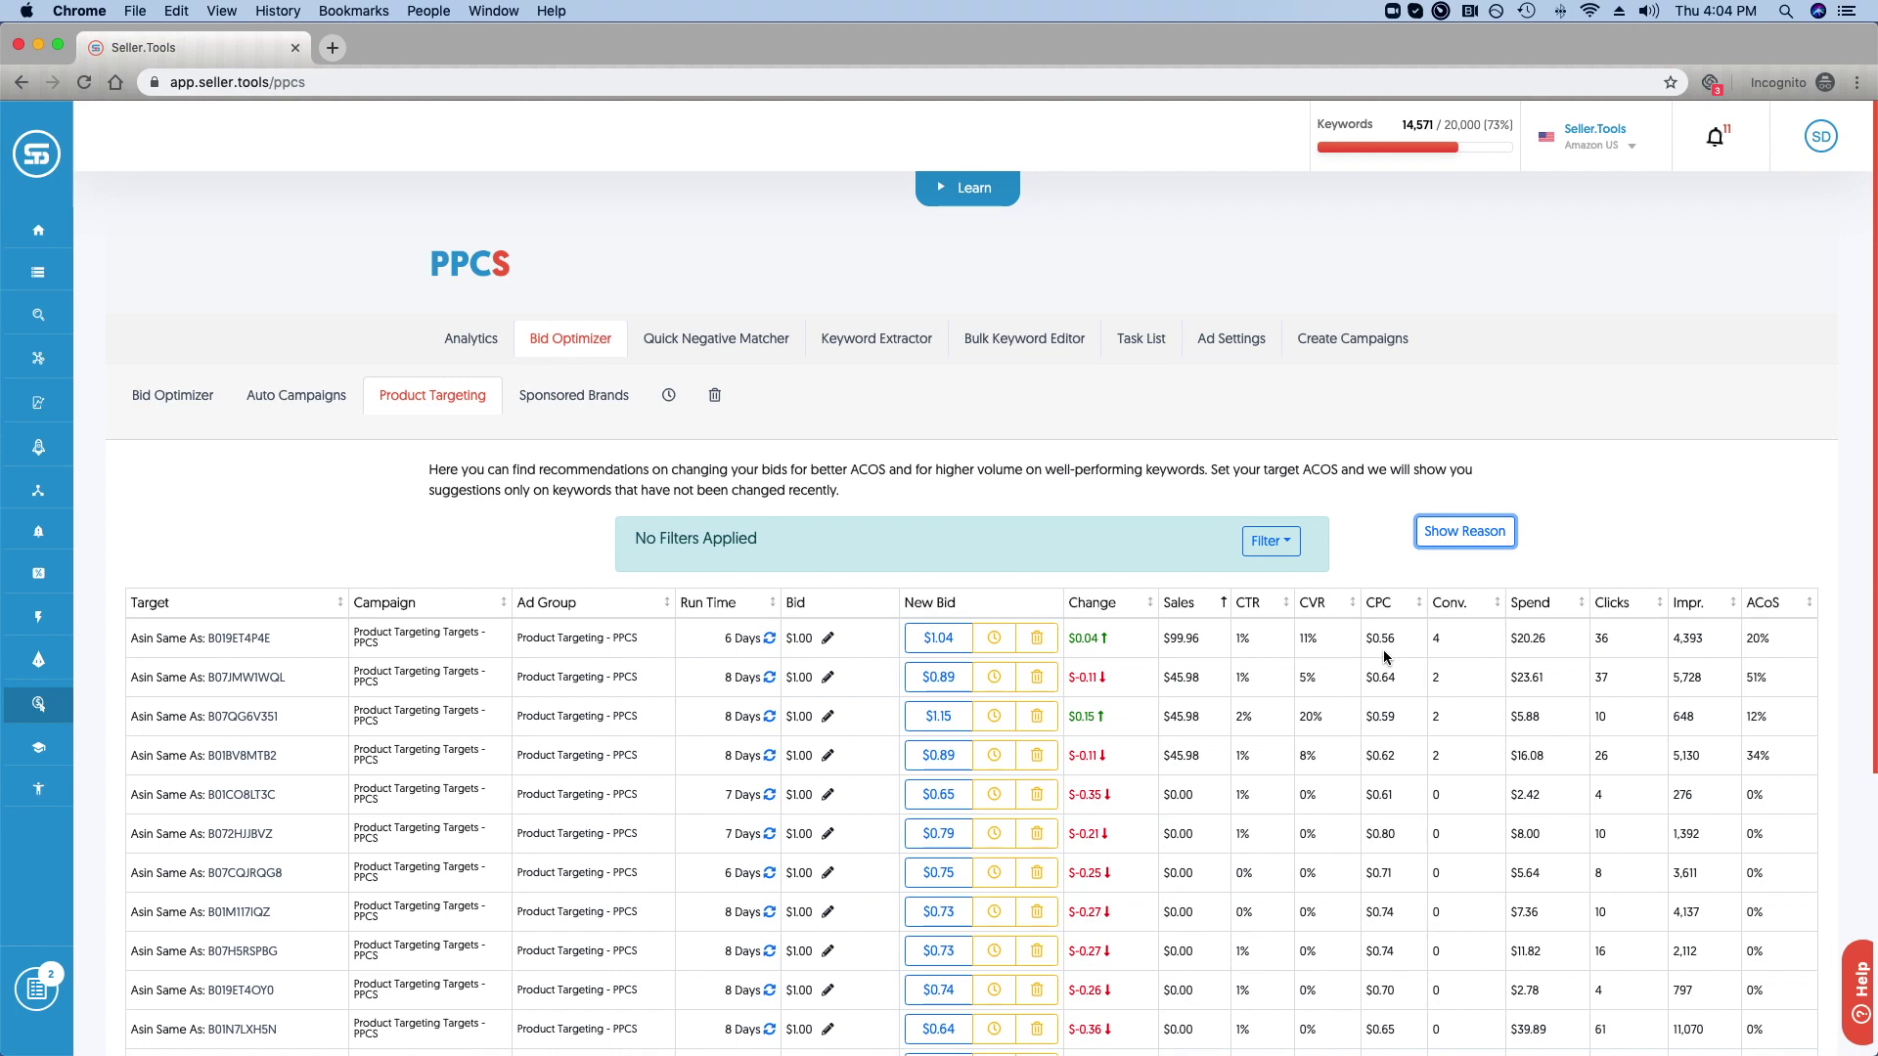
click(1455, 532)
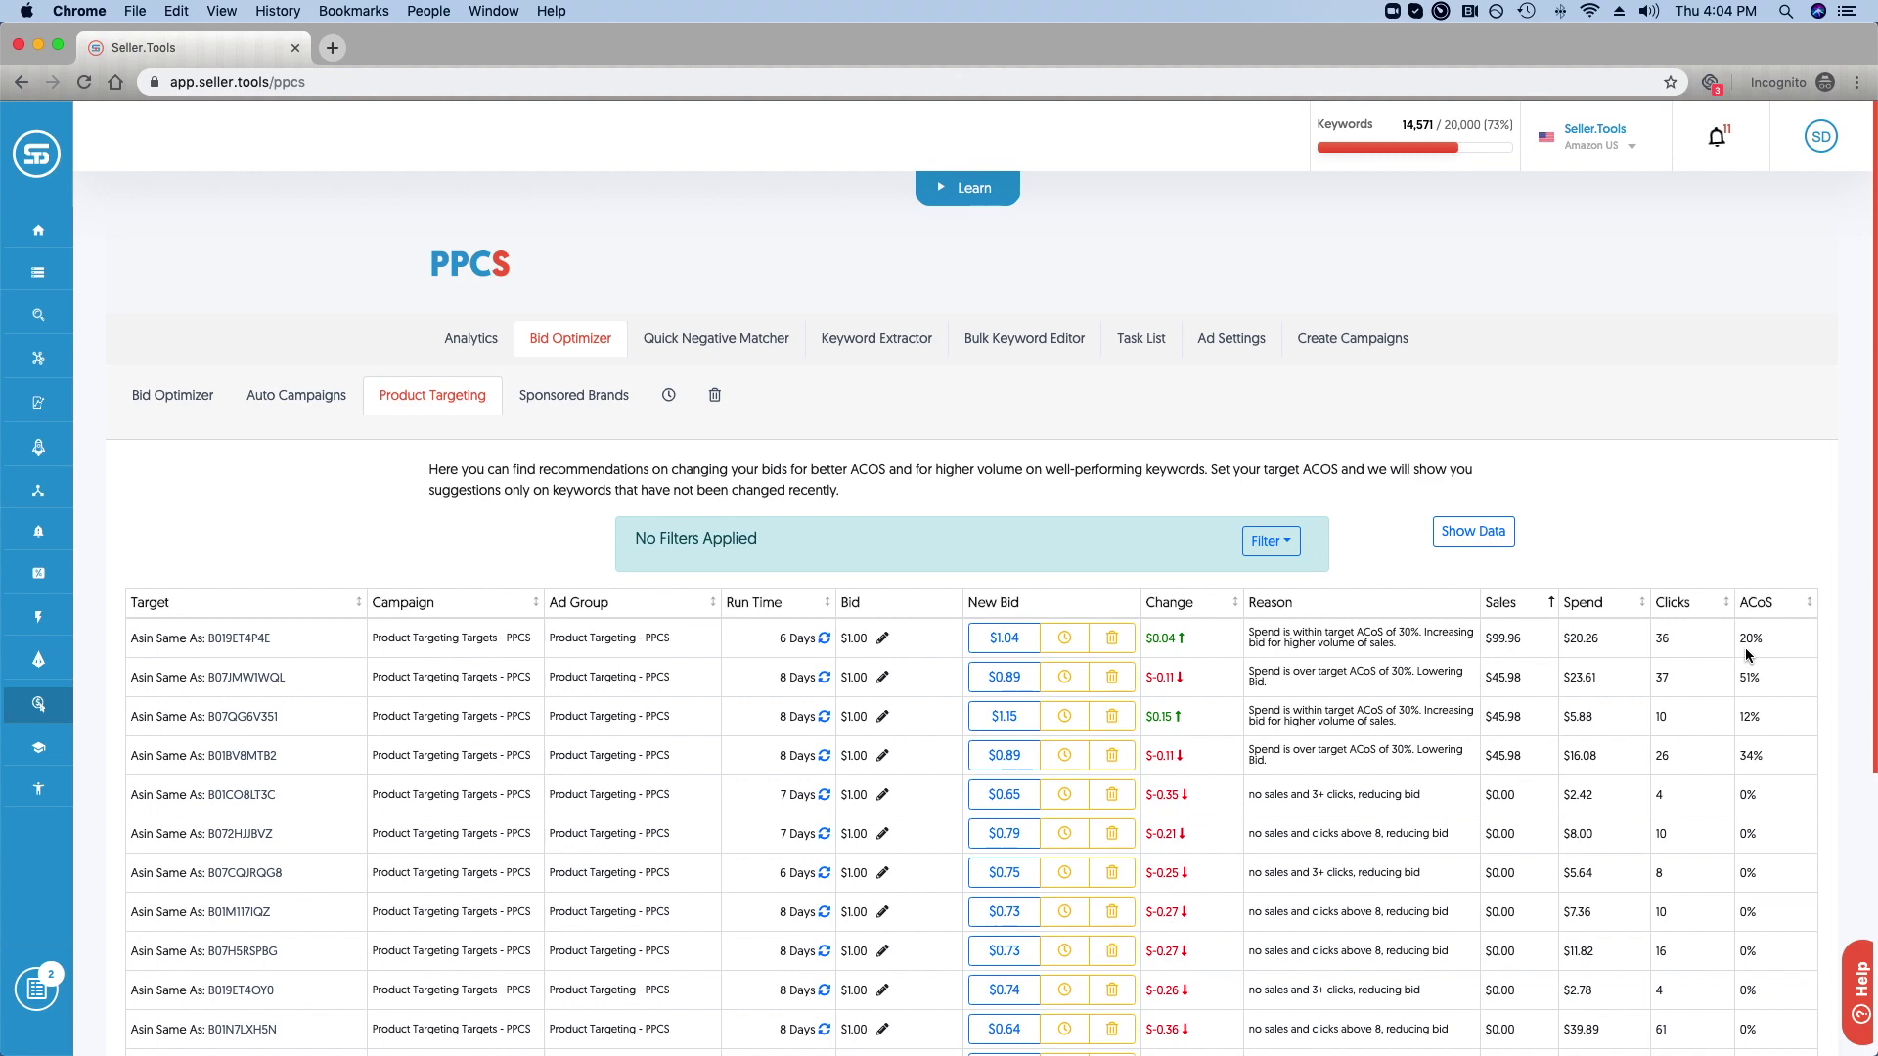
Step: Show the performance data for the Sponsored Brands bid suggestions and look through the keyword list
click(606, 401)
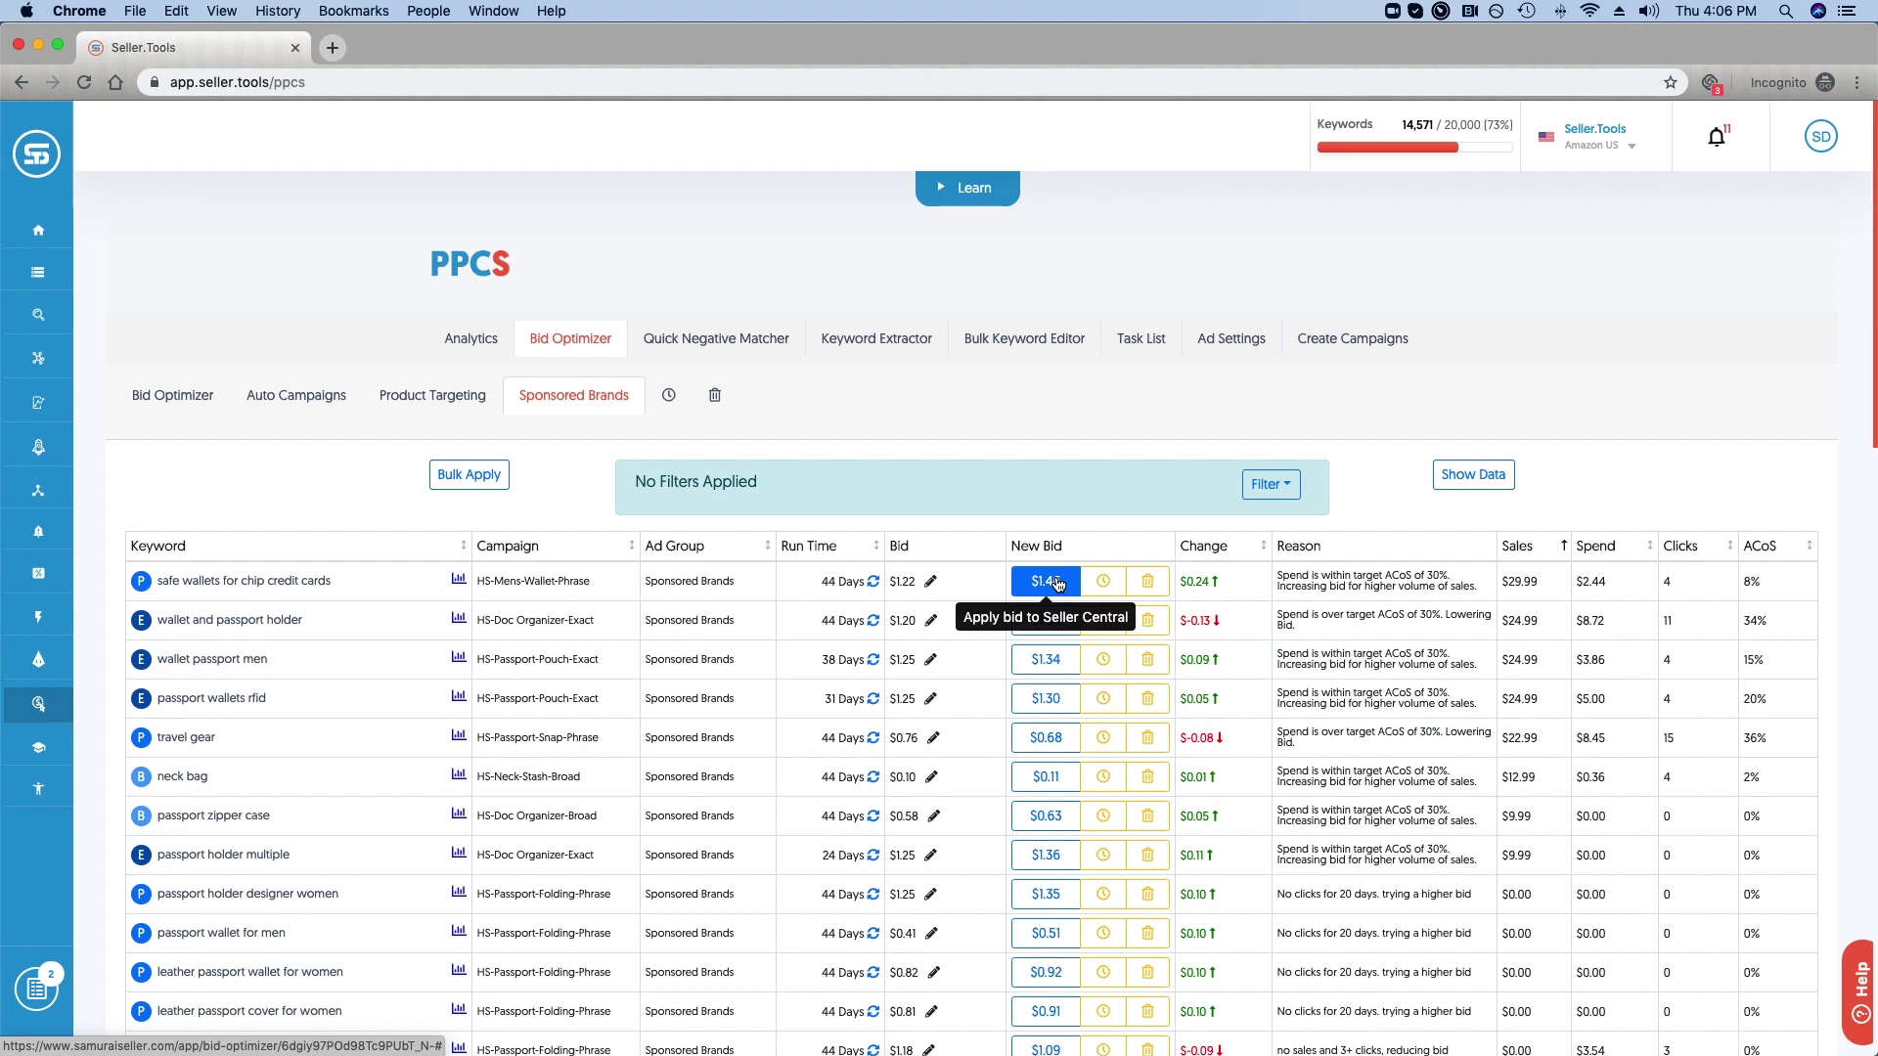
click(1456, 488)
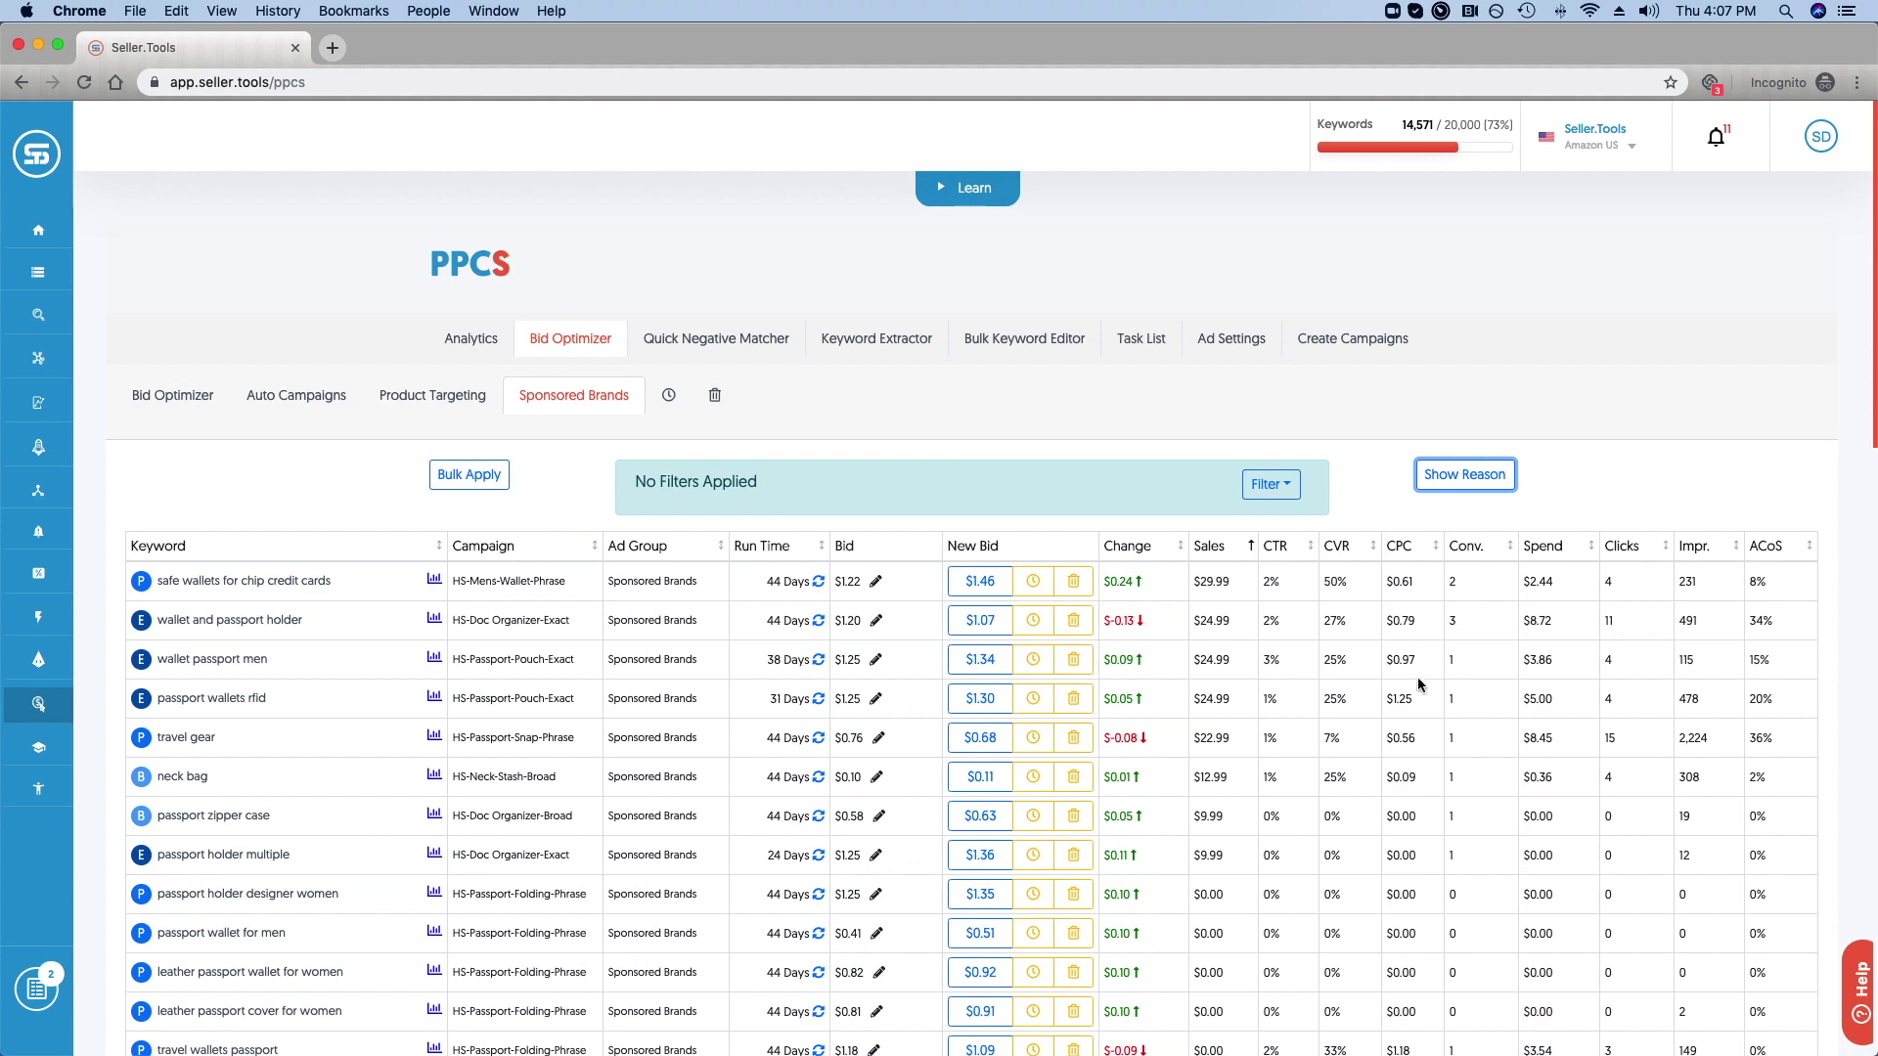
scroll(1426, 680, down, 3)
scroll(1426, 688, down, 15)
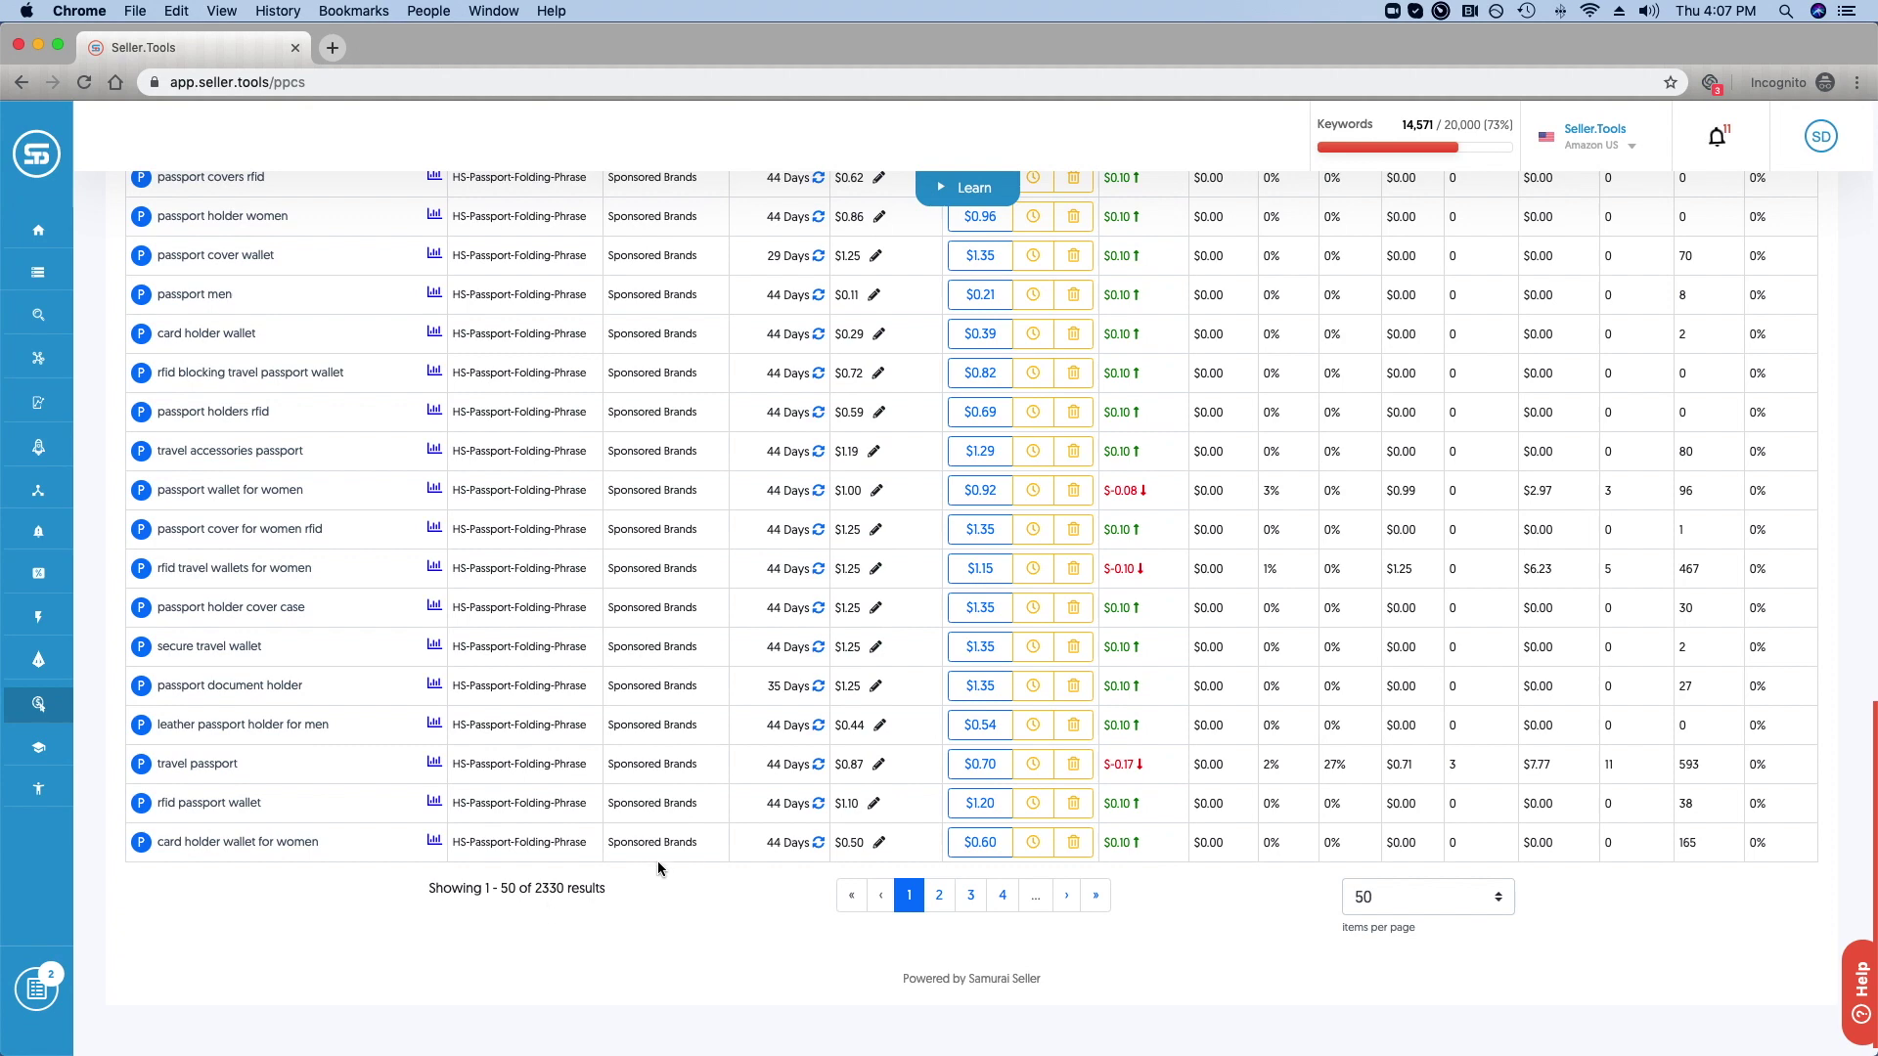
scroll(722, 854, up, 18)
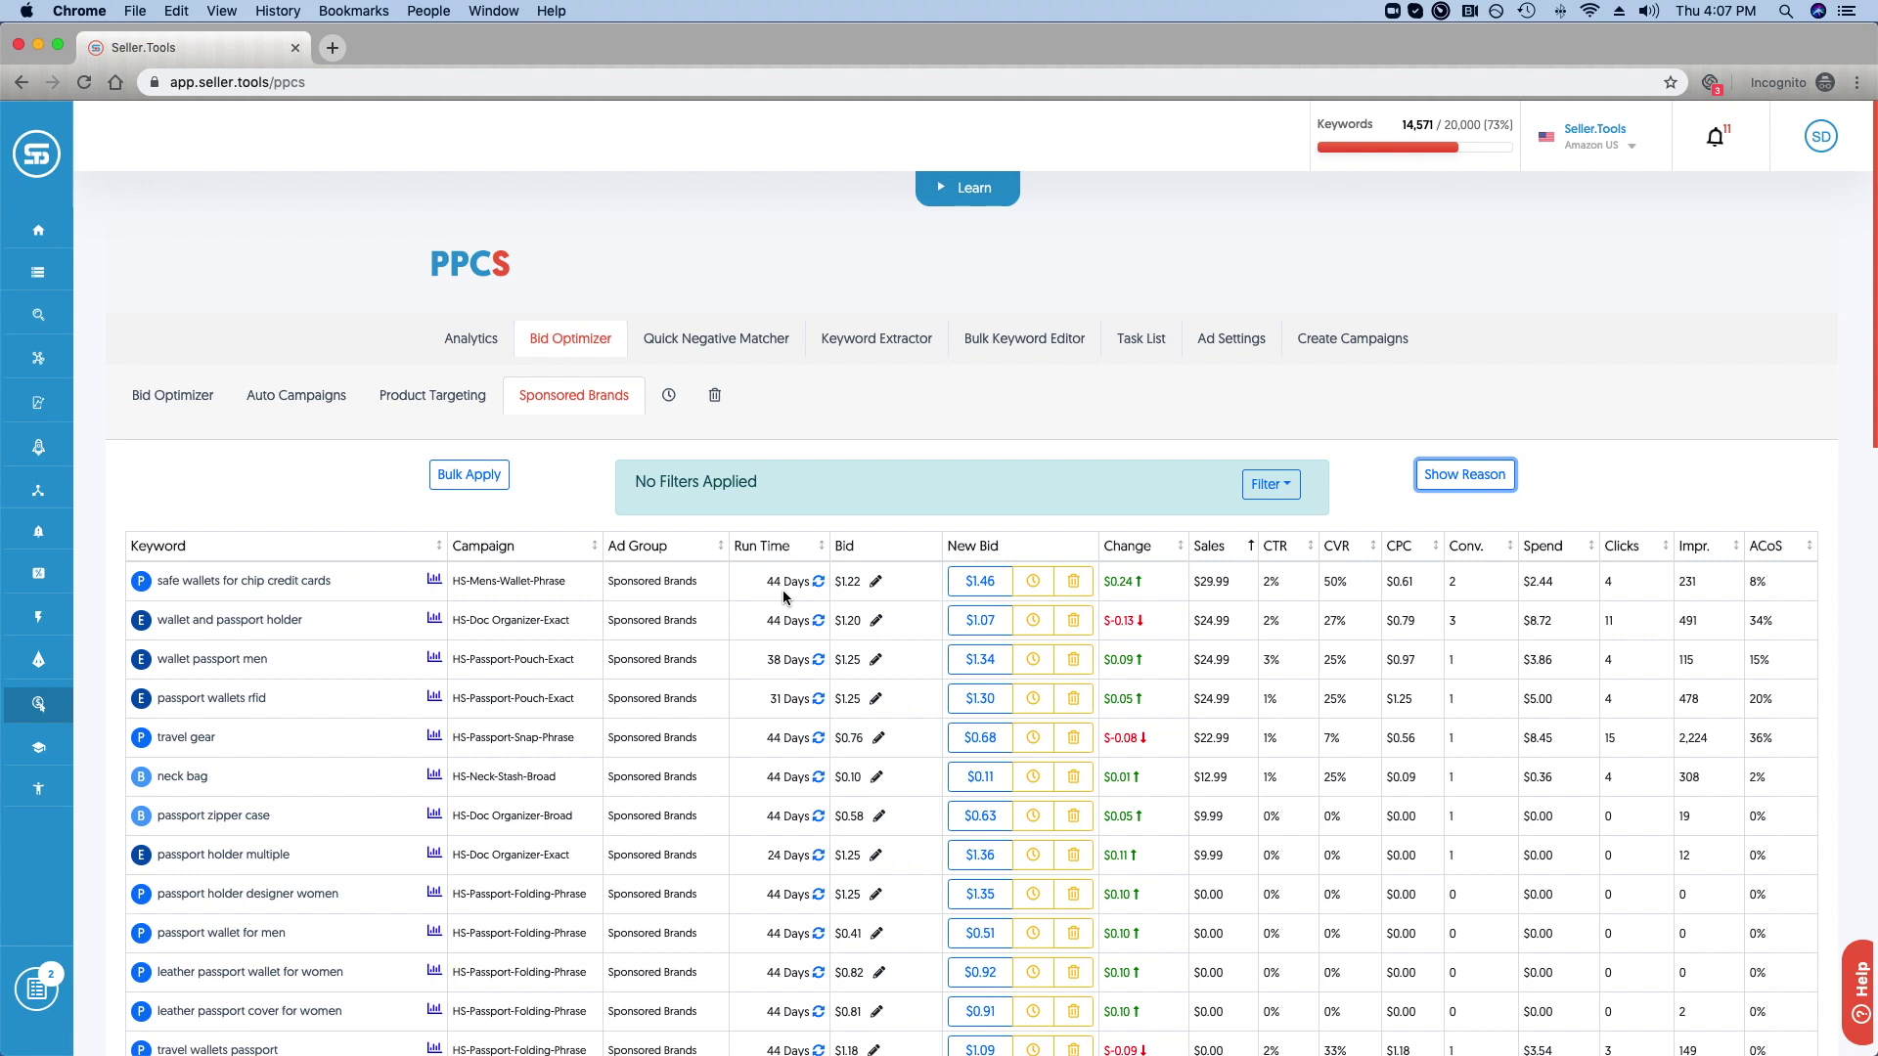
Step: Filter the Sponsored Brands suggestions by the campaign name HS-Mens-Wallet-Phrase, copied from the list
click(1246, 494)
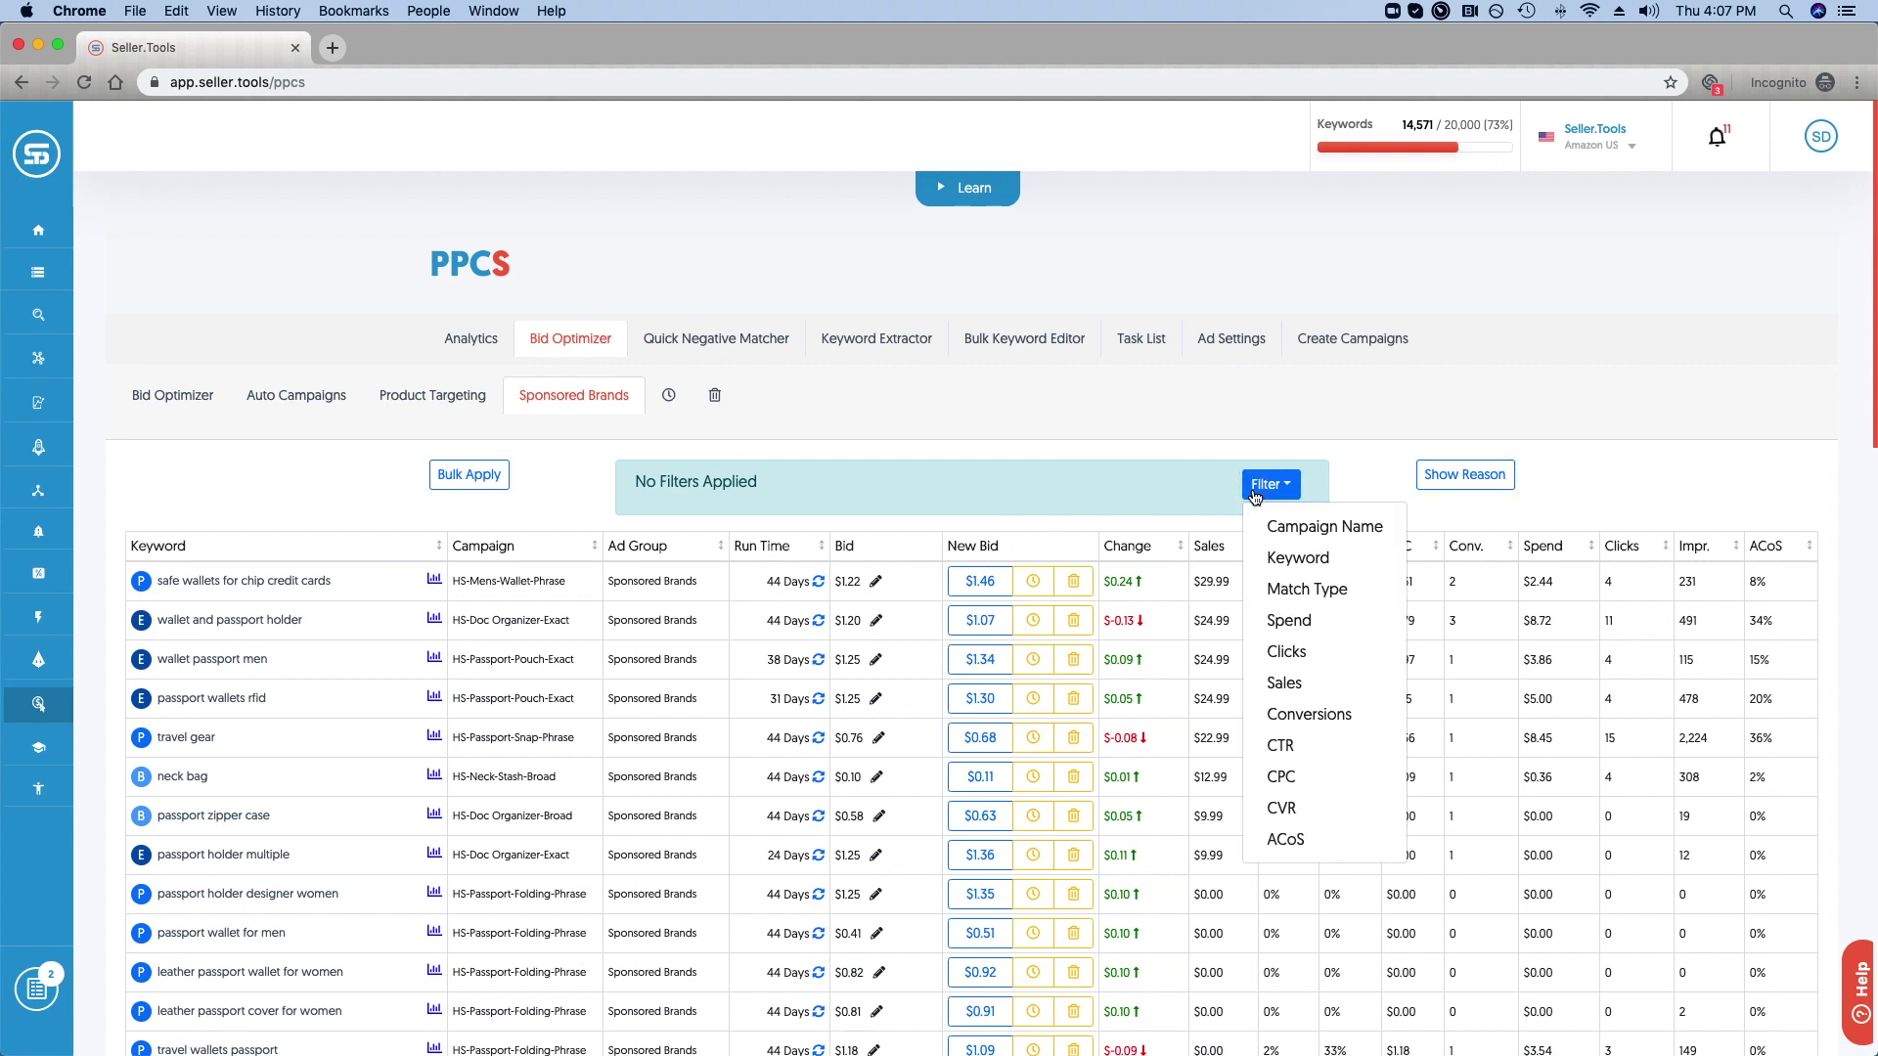
drag(572, 582, 454, 580)
key(super+c)
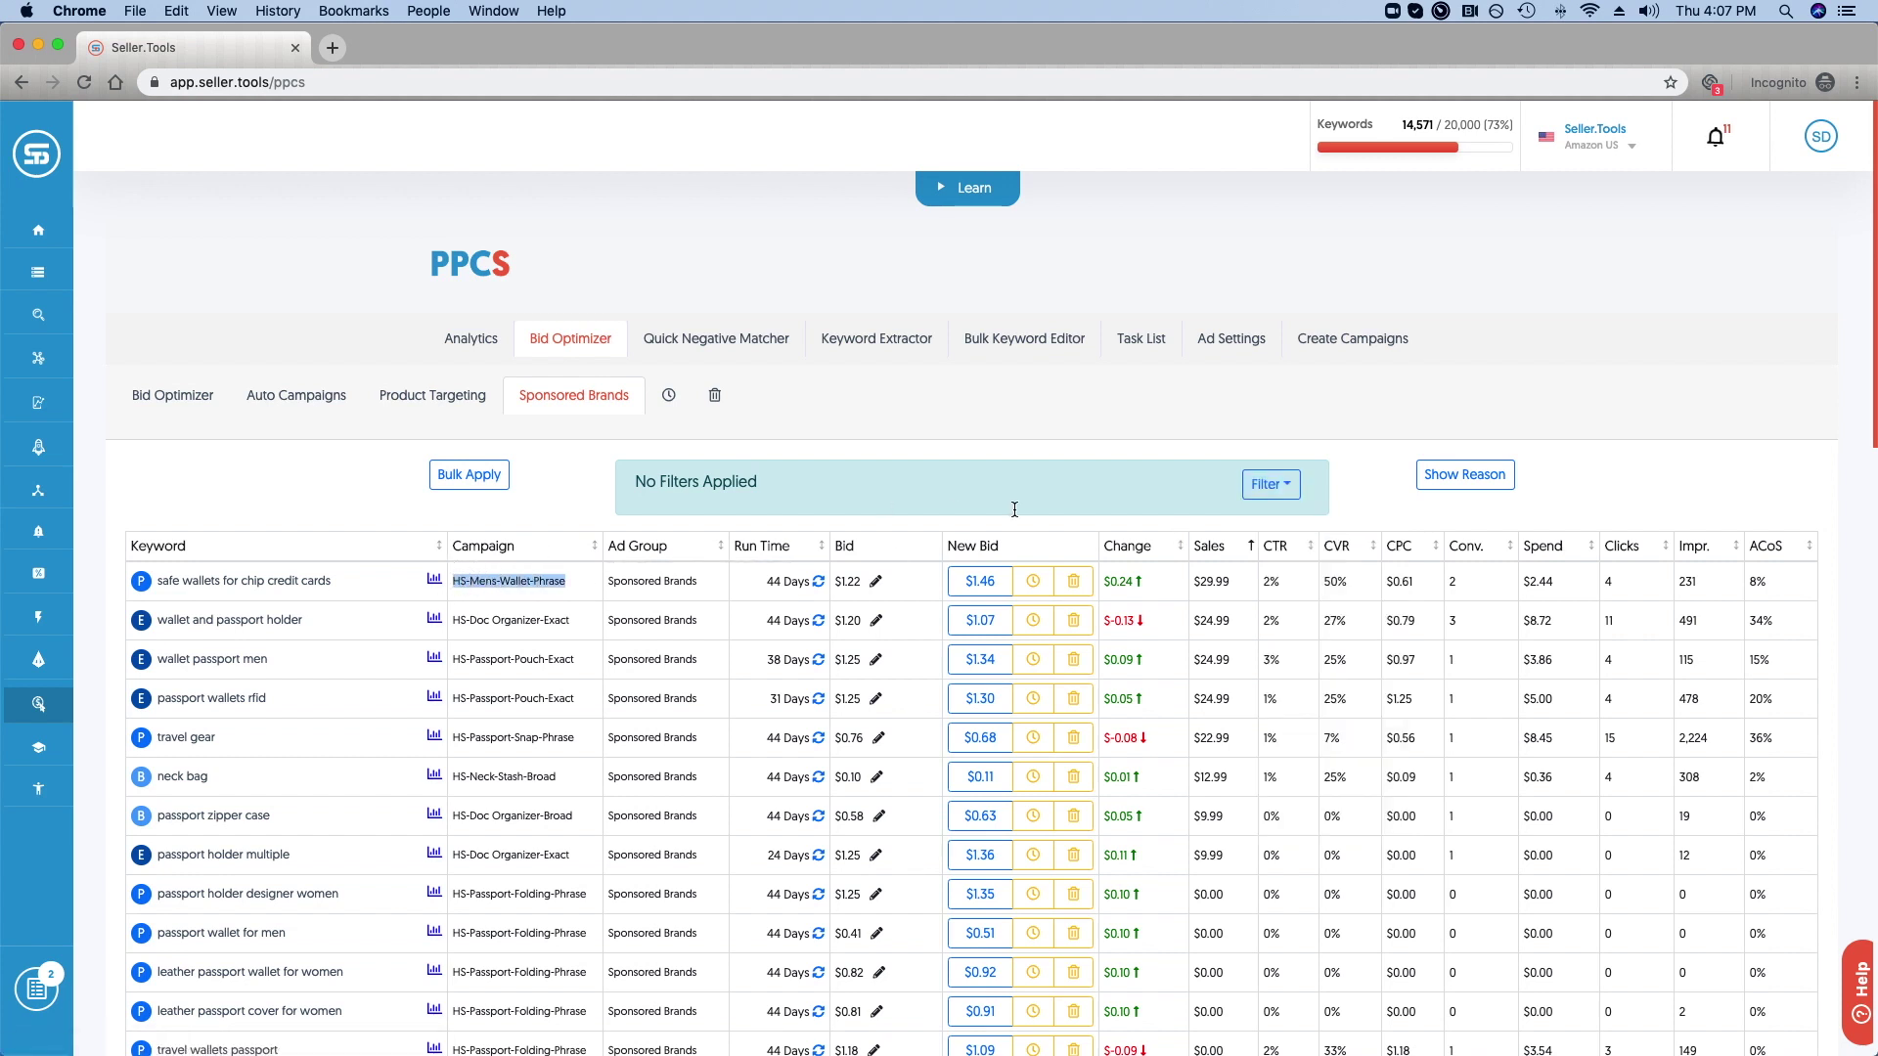
click(1268, 484)
click(1295, 529)
click(808, 571)
key(super+v)
click(1039, 664)
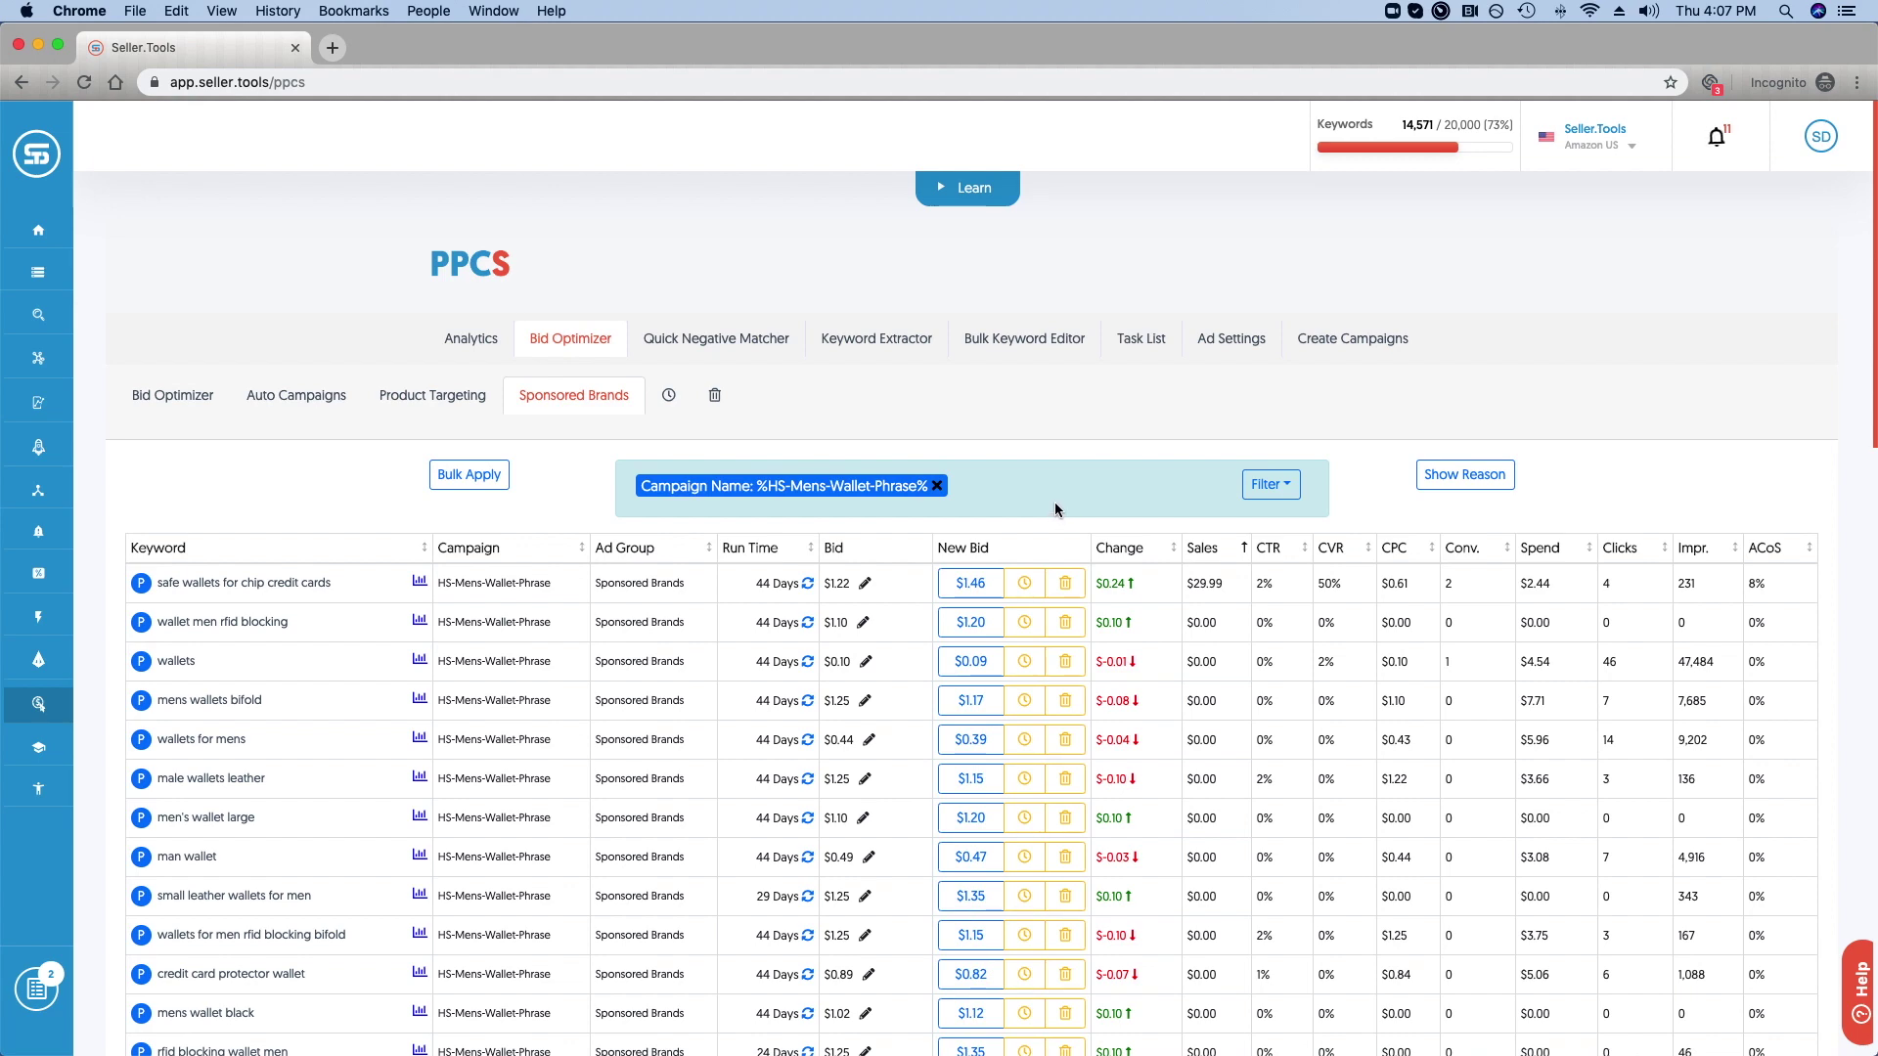
Step: Show 100 items per page for the filtered suggestions and display the reasons for the bid changes
scroll(1055, 502, down, 15)
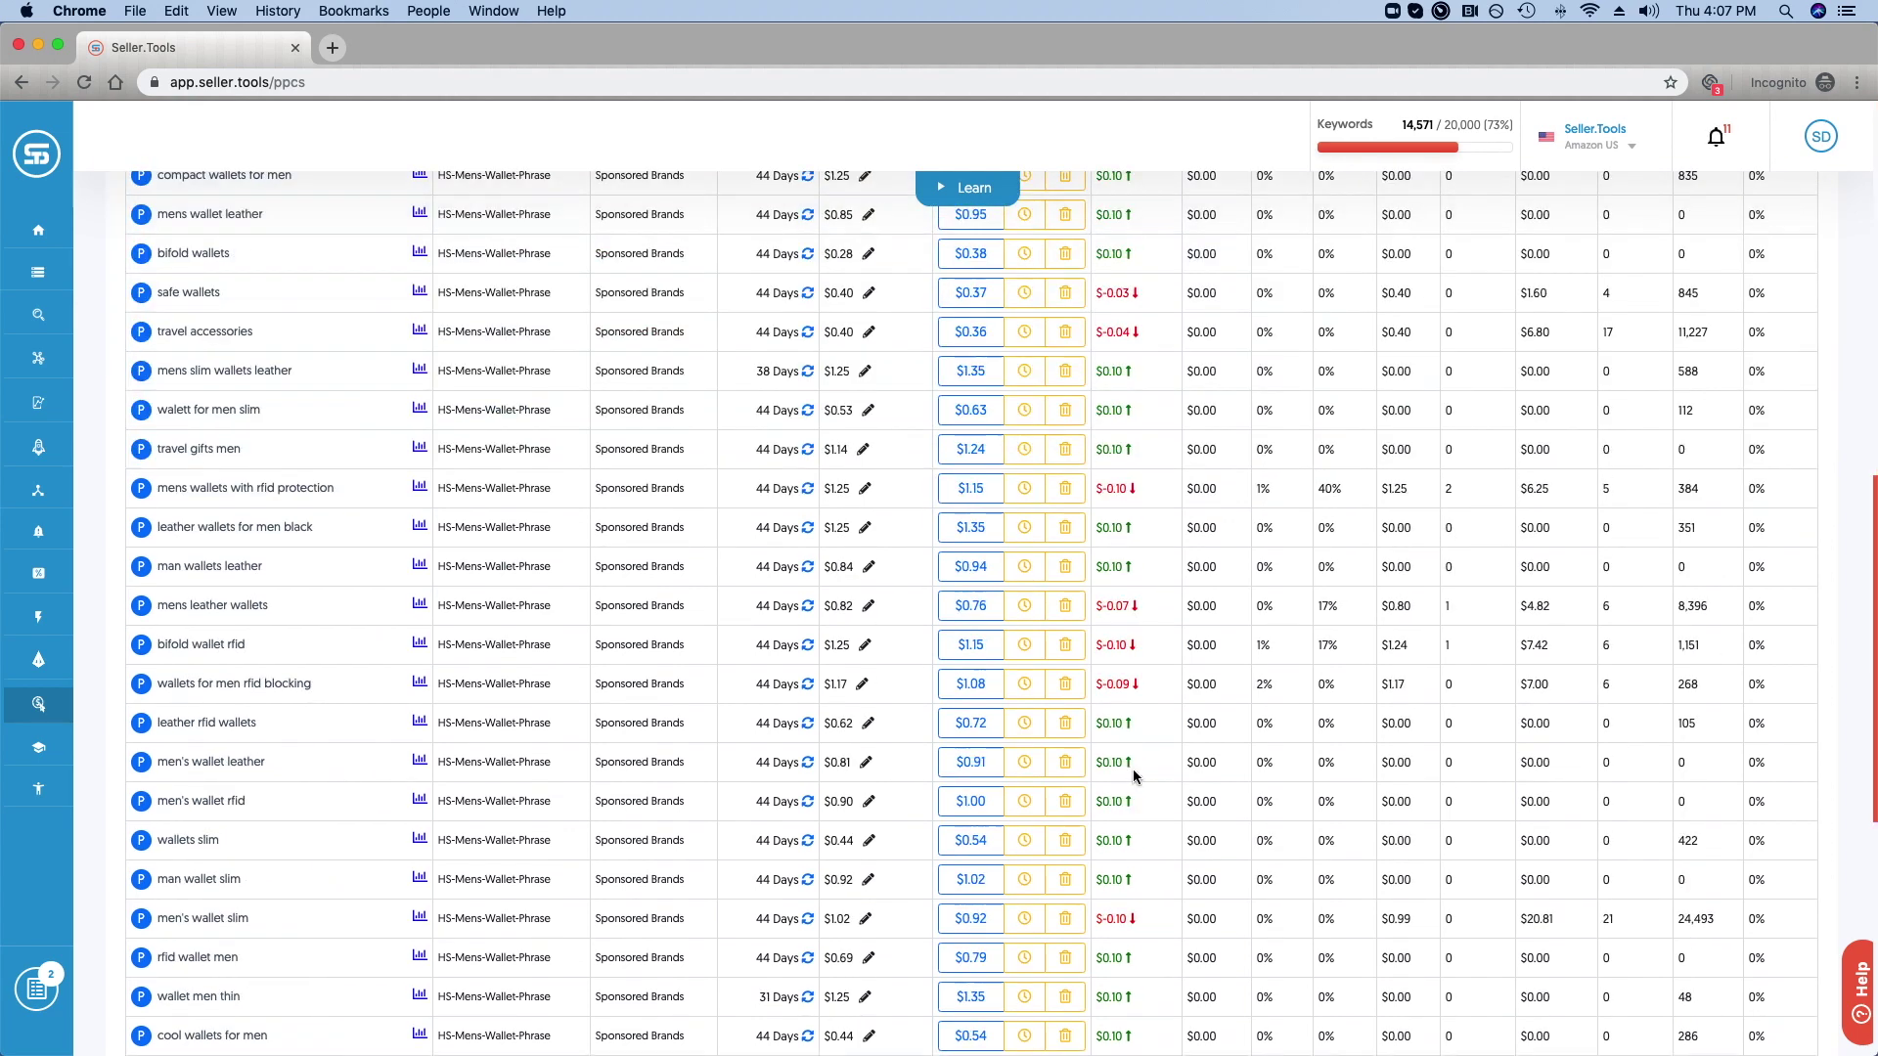
click(1367, 877)
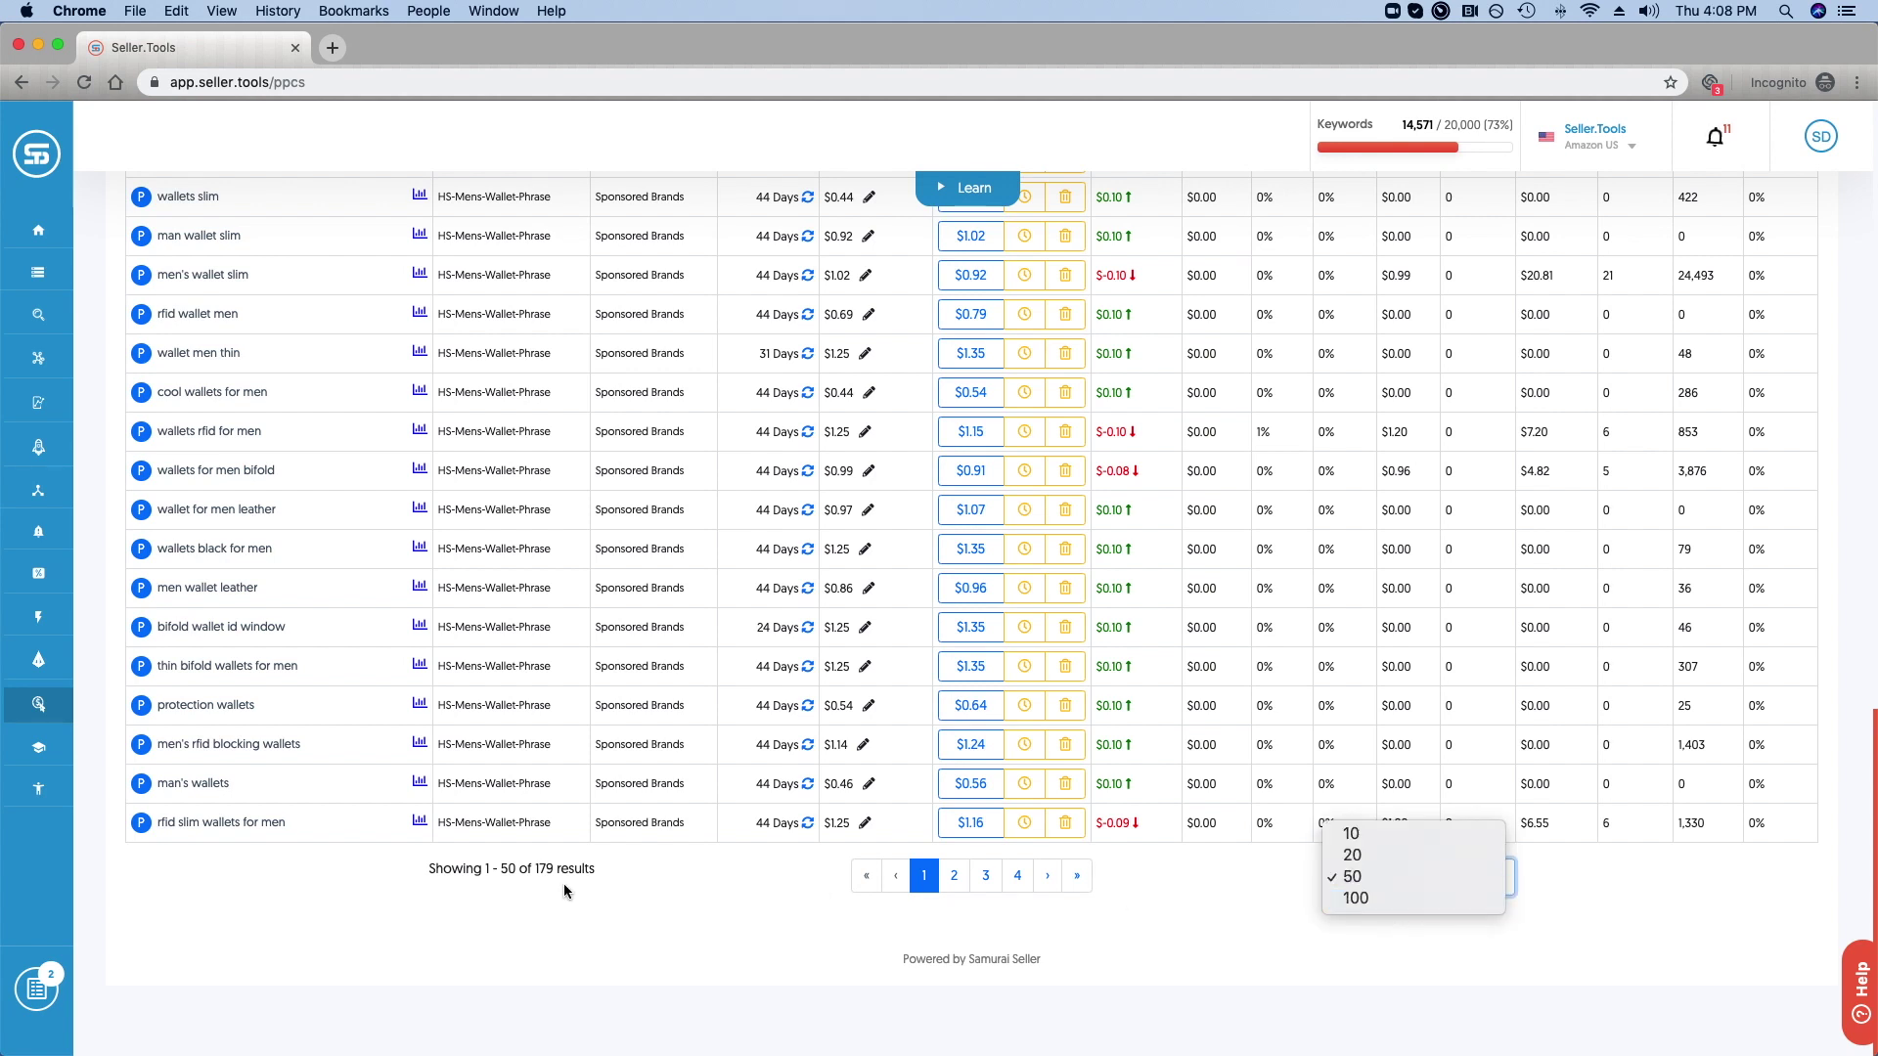
click(1364, 902)
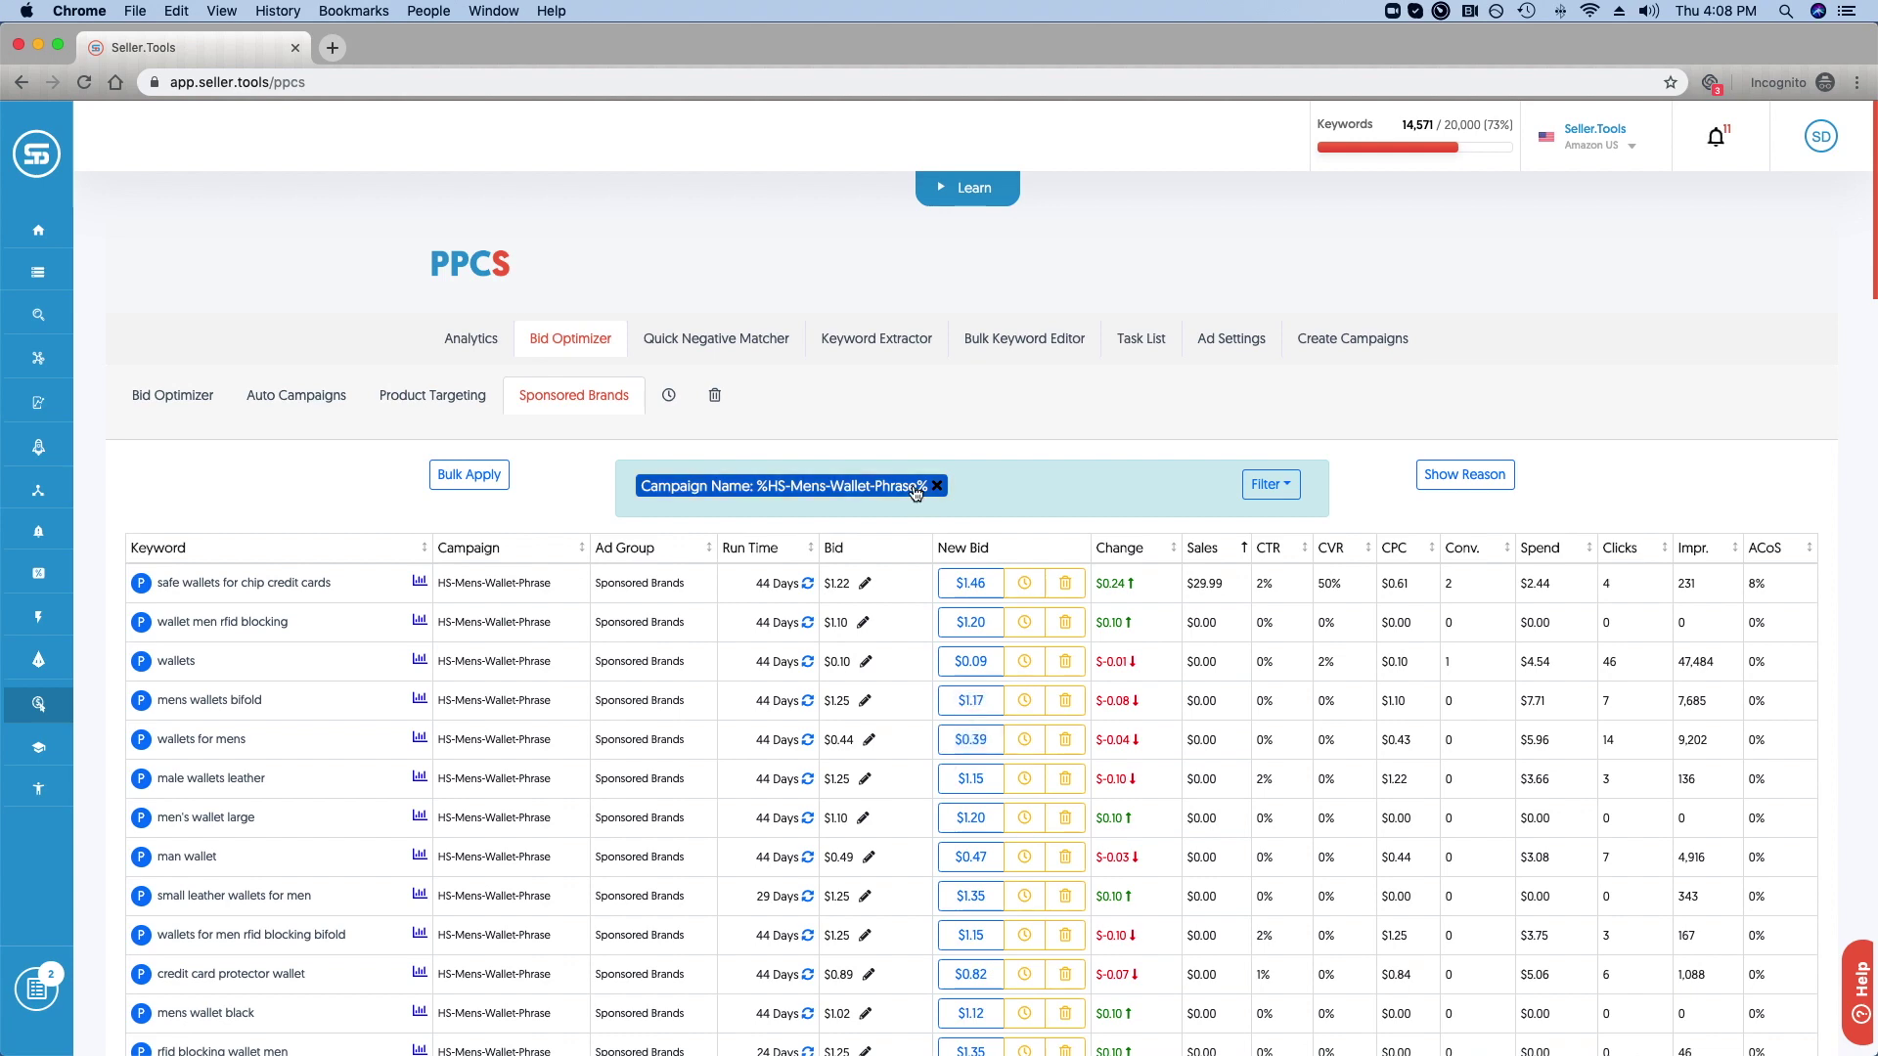
scroll(958, 700, down, 20)
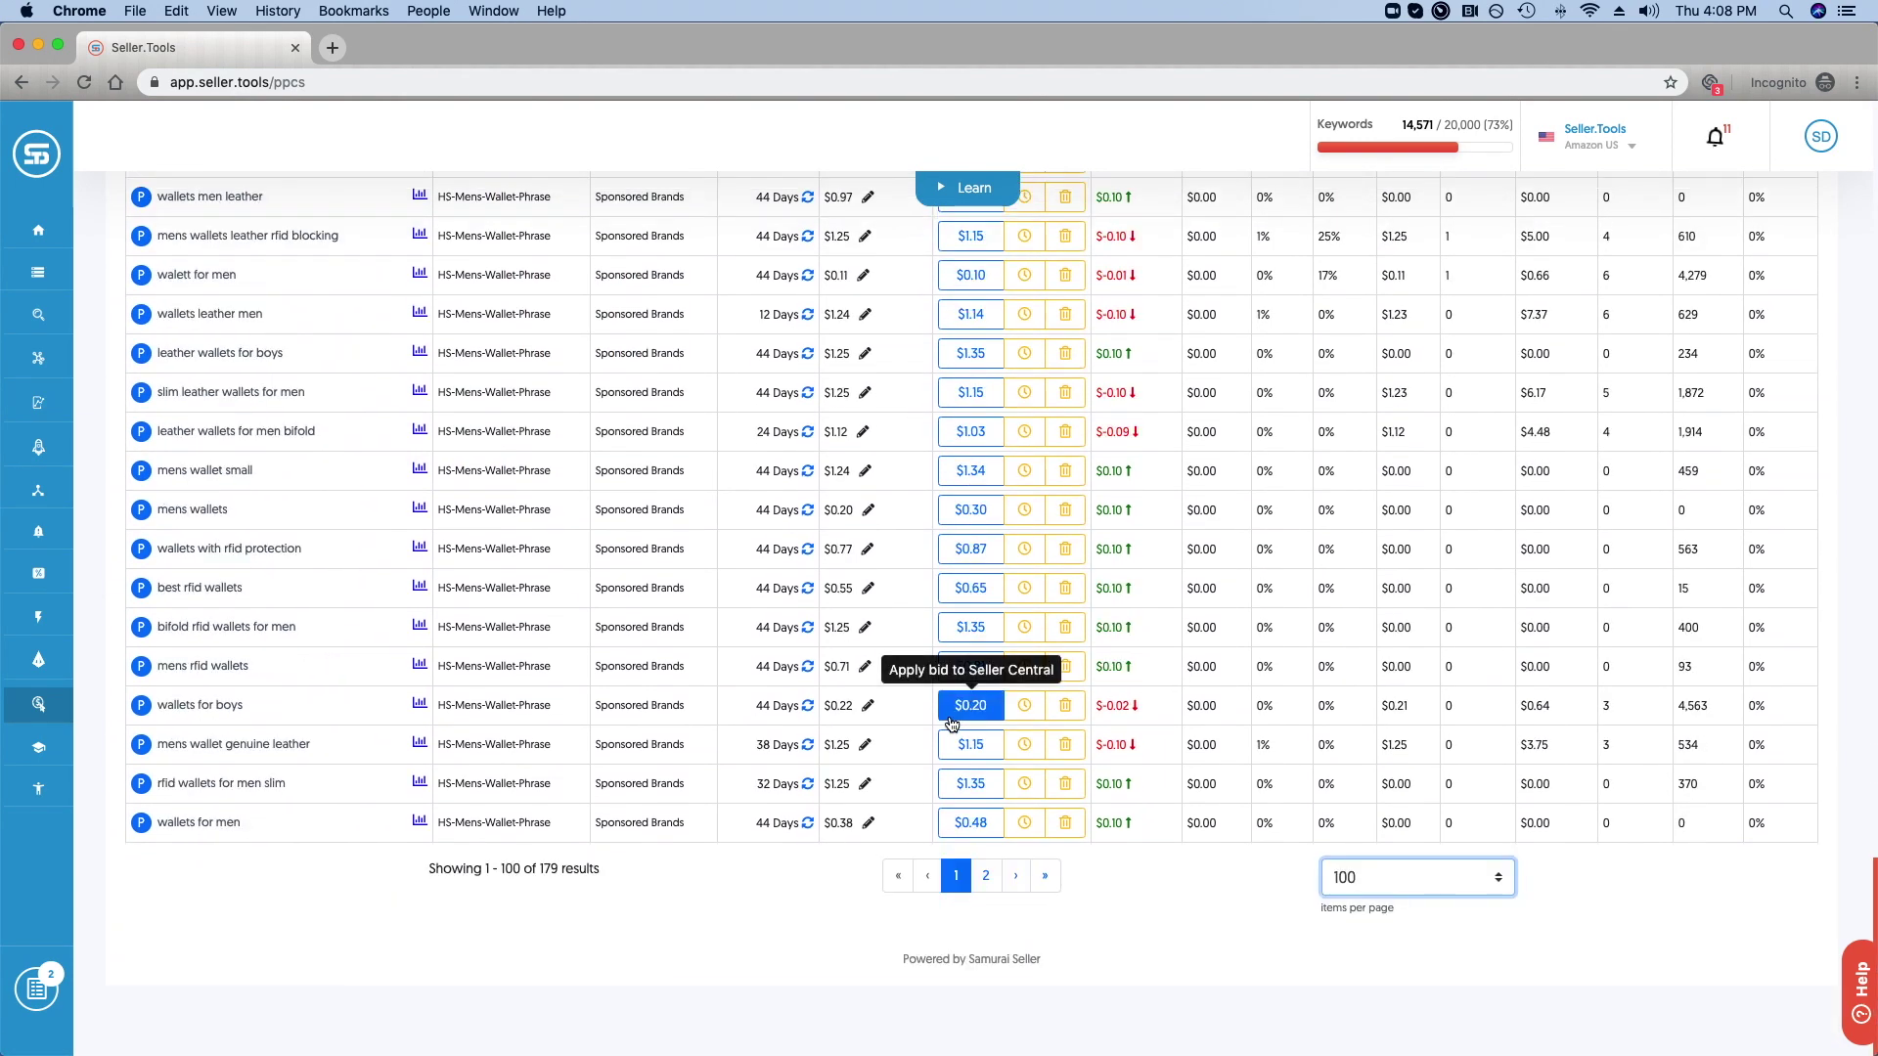
scroll(800, 810, up, 20)
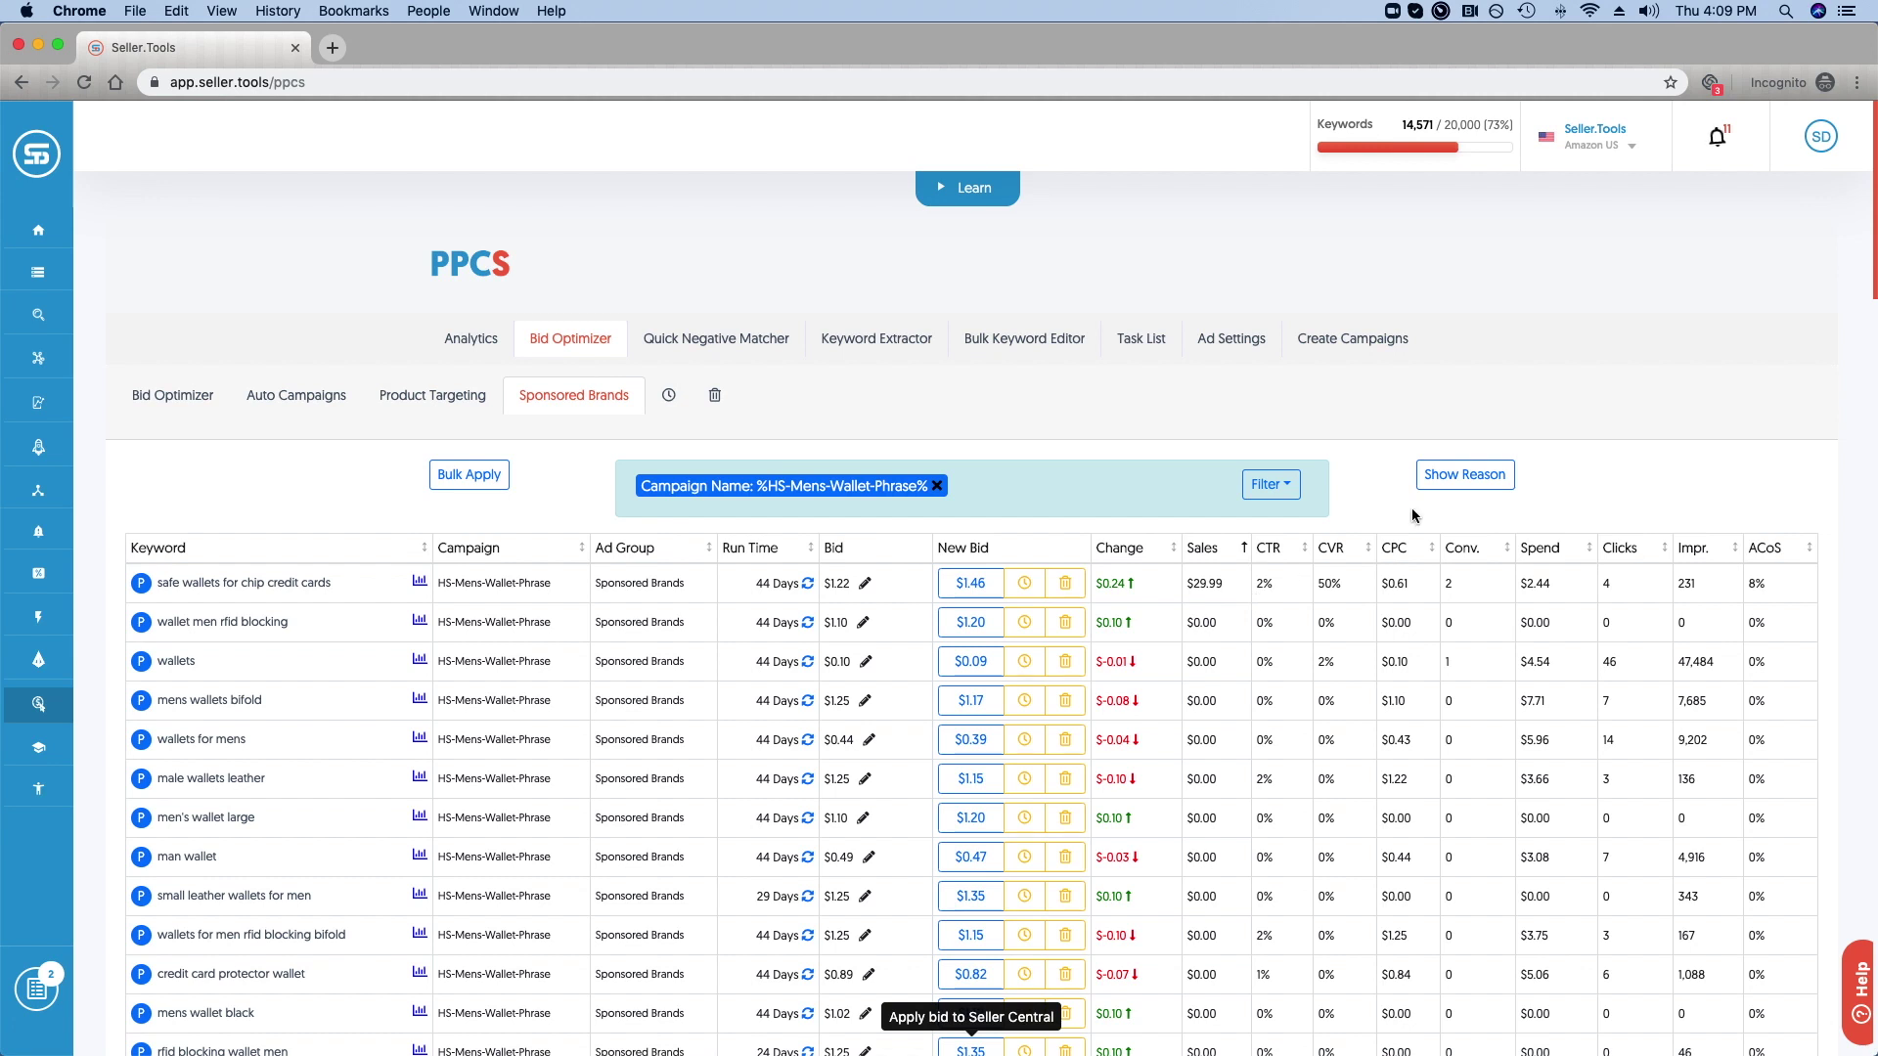
click(1462, 477)
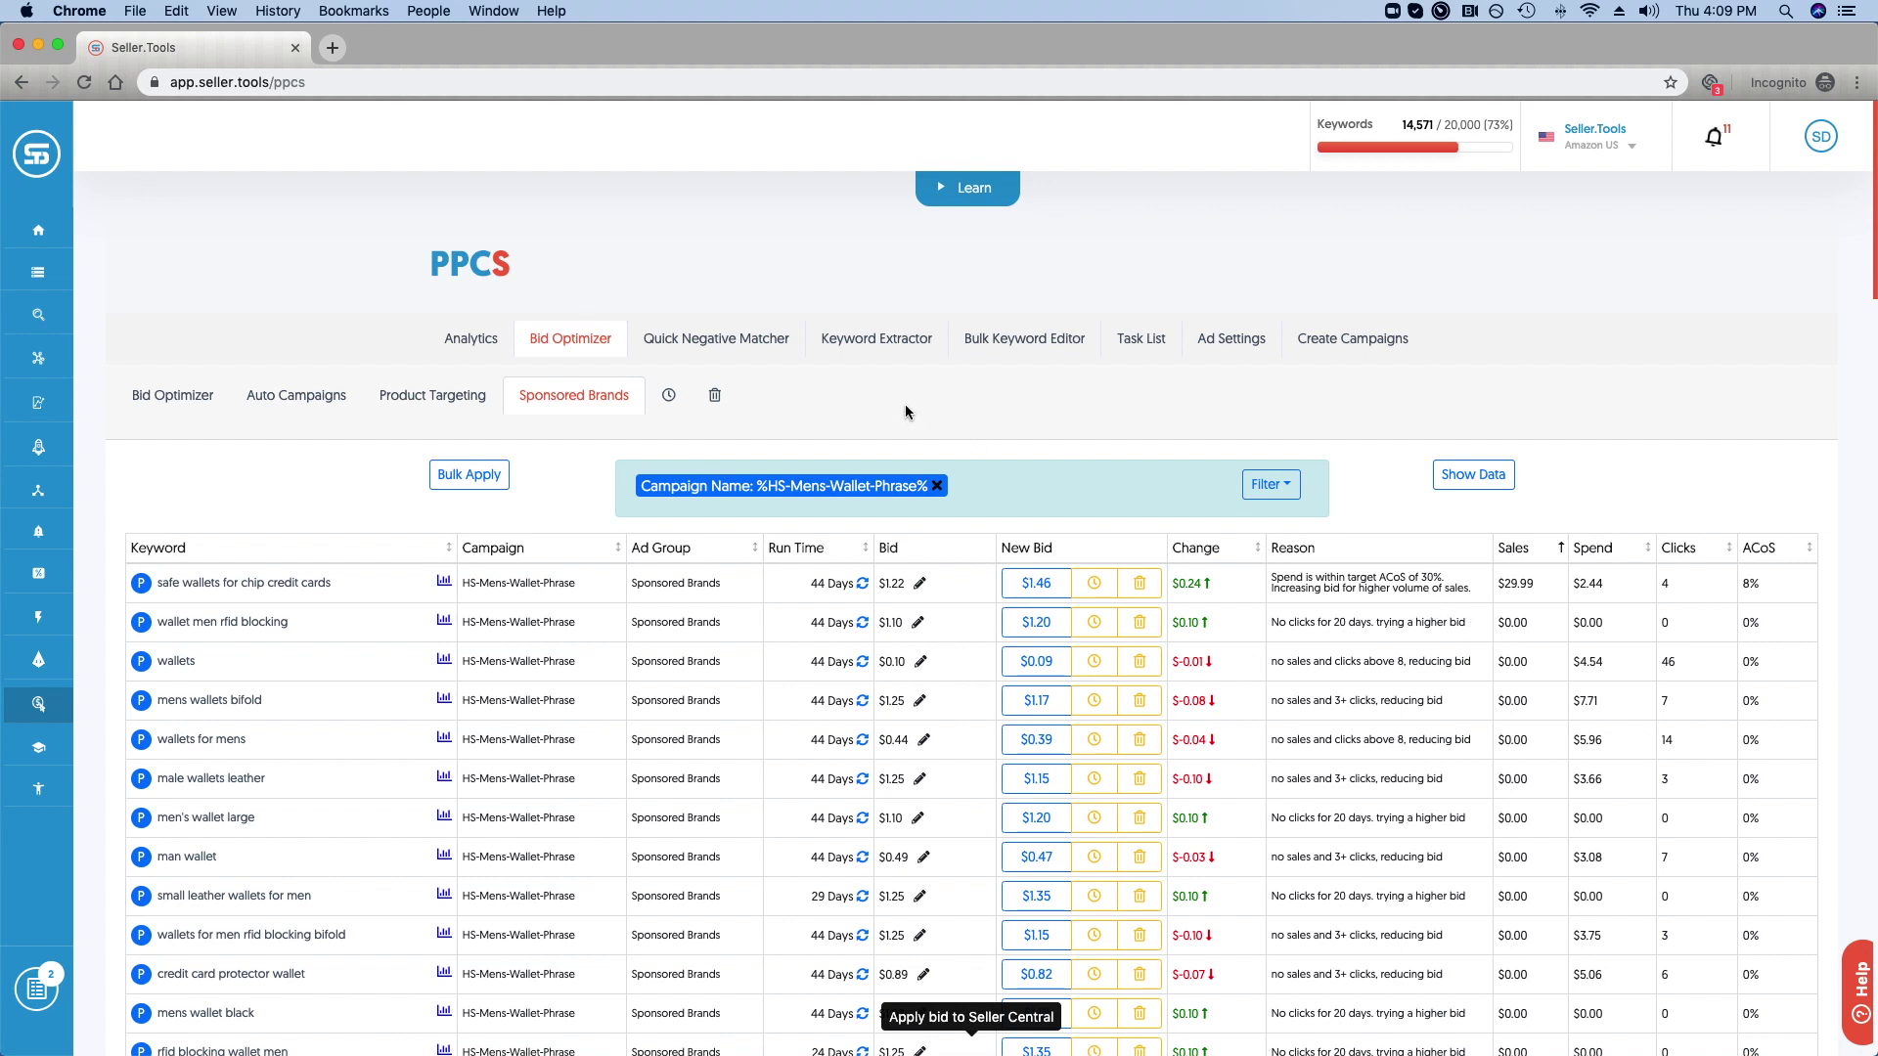
Step: Open the PPCS getting-started instructions page
click(491, 270)
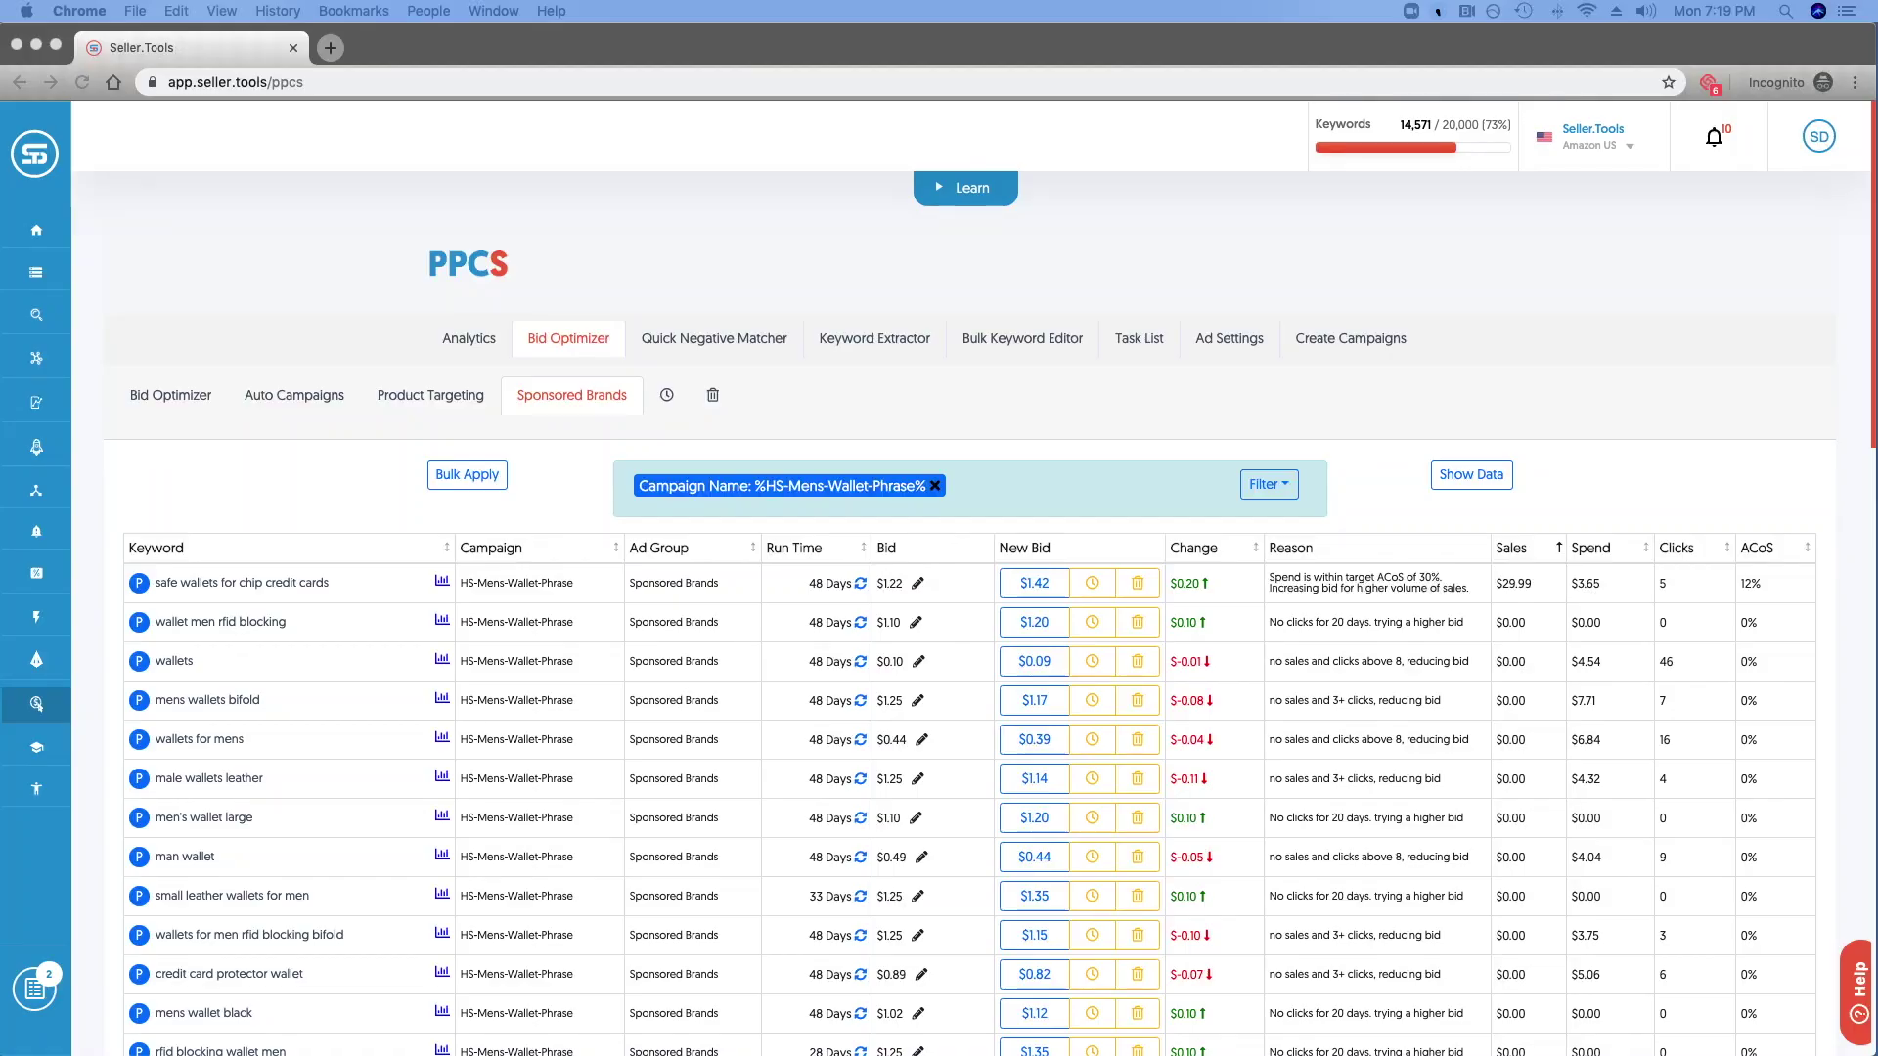
click(442, 262)
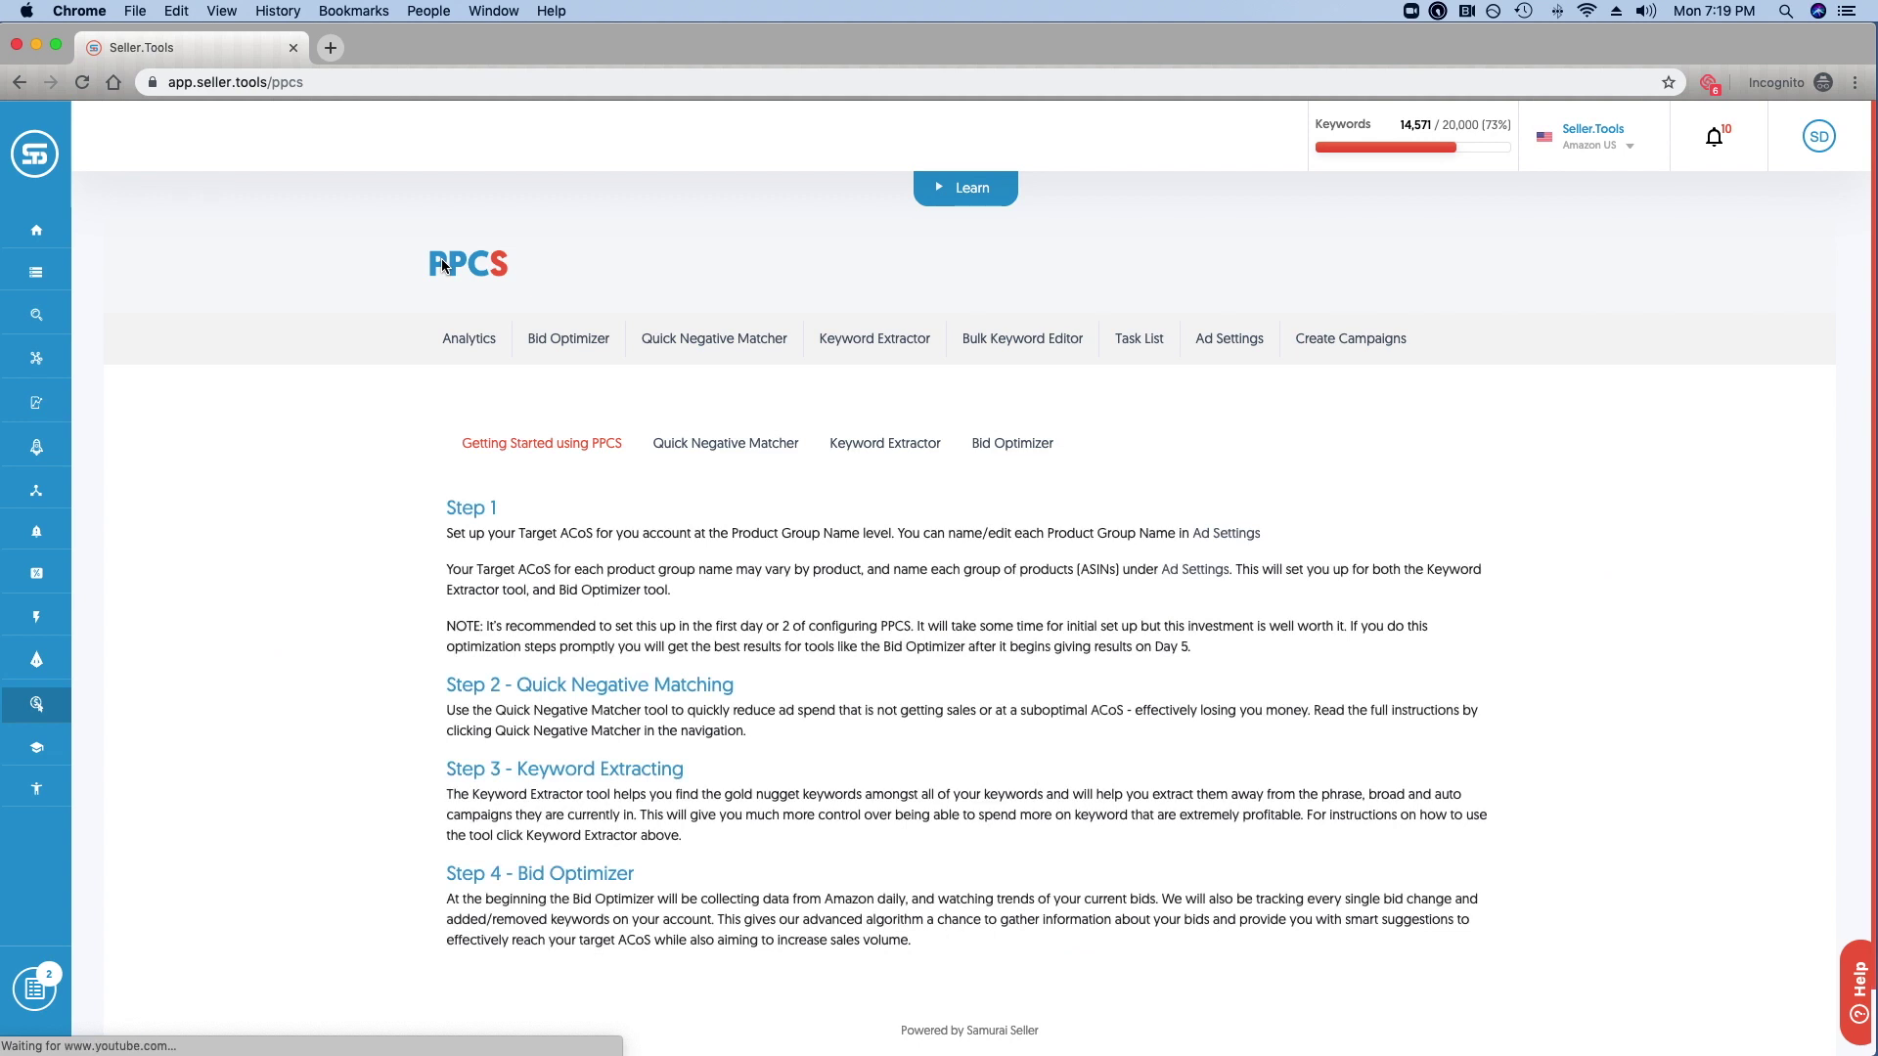